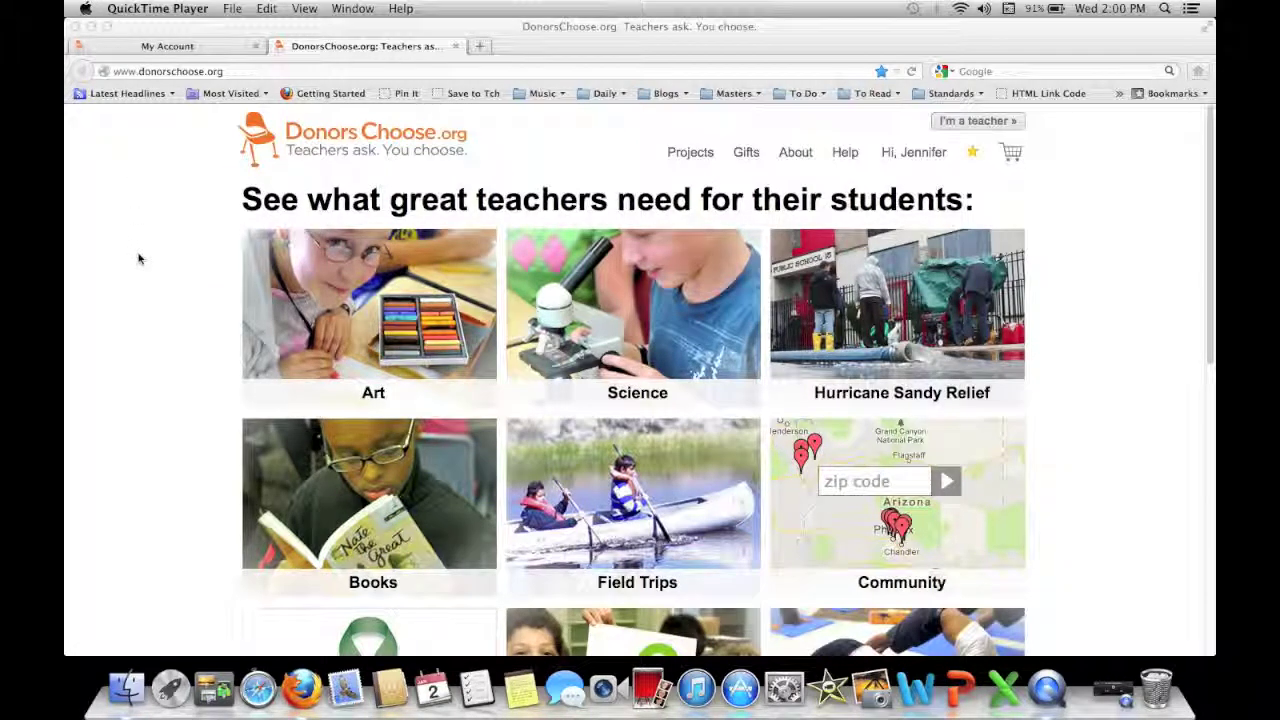
Look over the giving categories and footer links on the DonorsChoose.org home page.
scroll(139, 259, "down", 2)
scroll(139, 259, "down", 6)
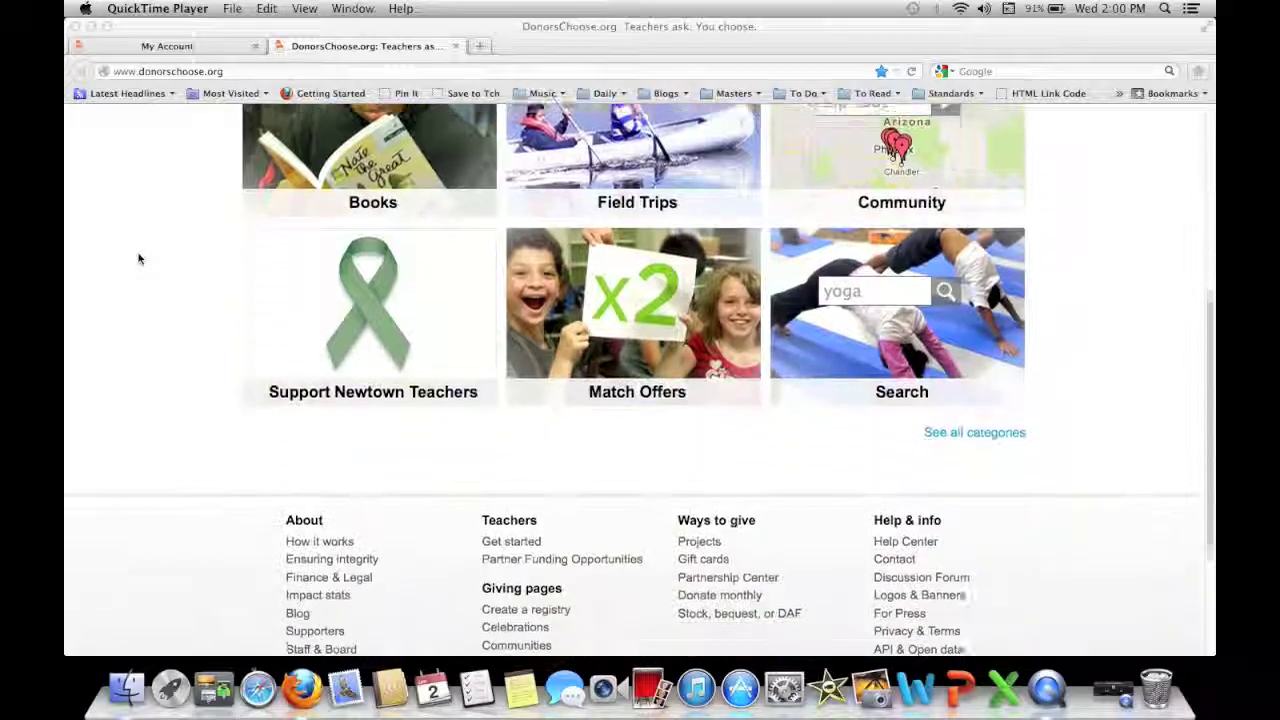
scroll(139, 259, "down", 3)
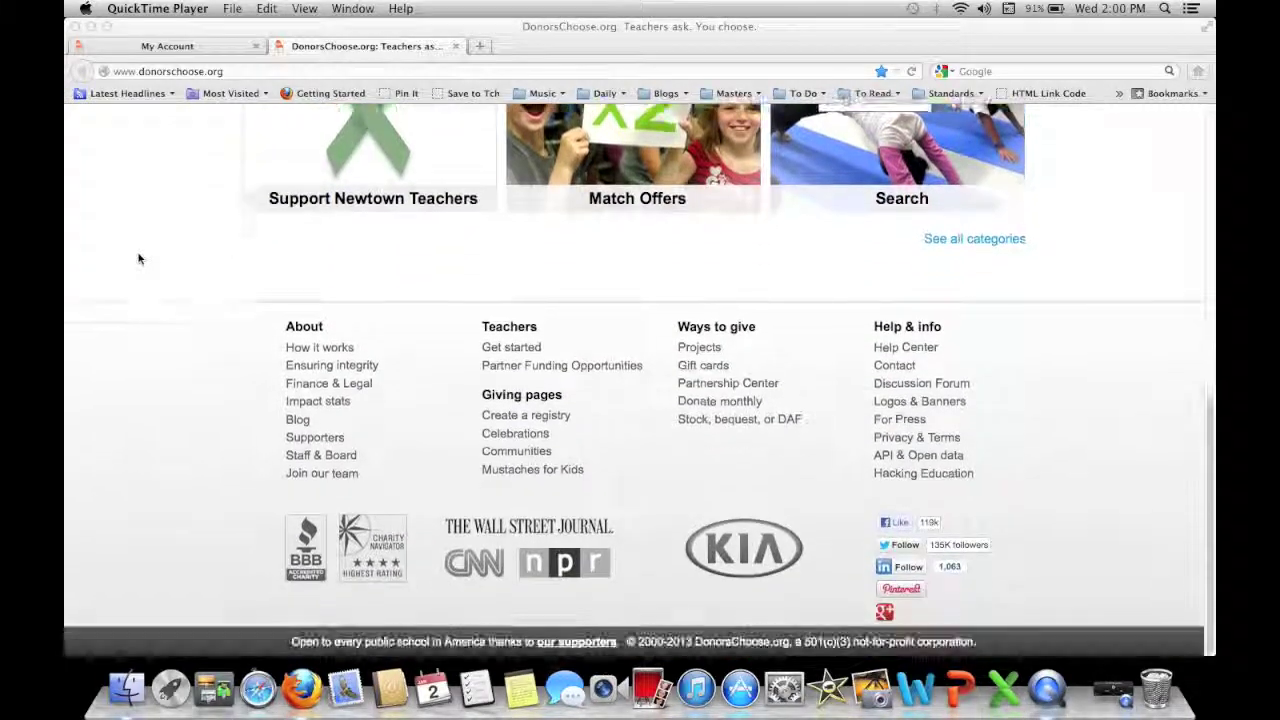
scroll(139, 259, "up", 15)
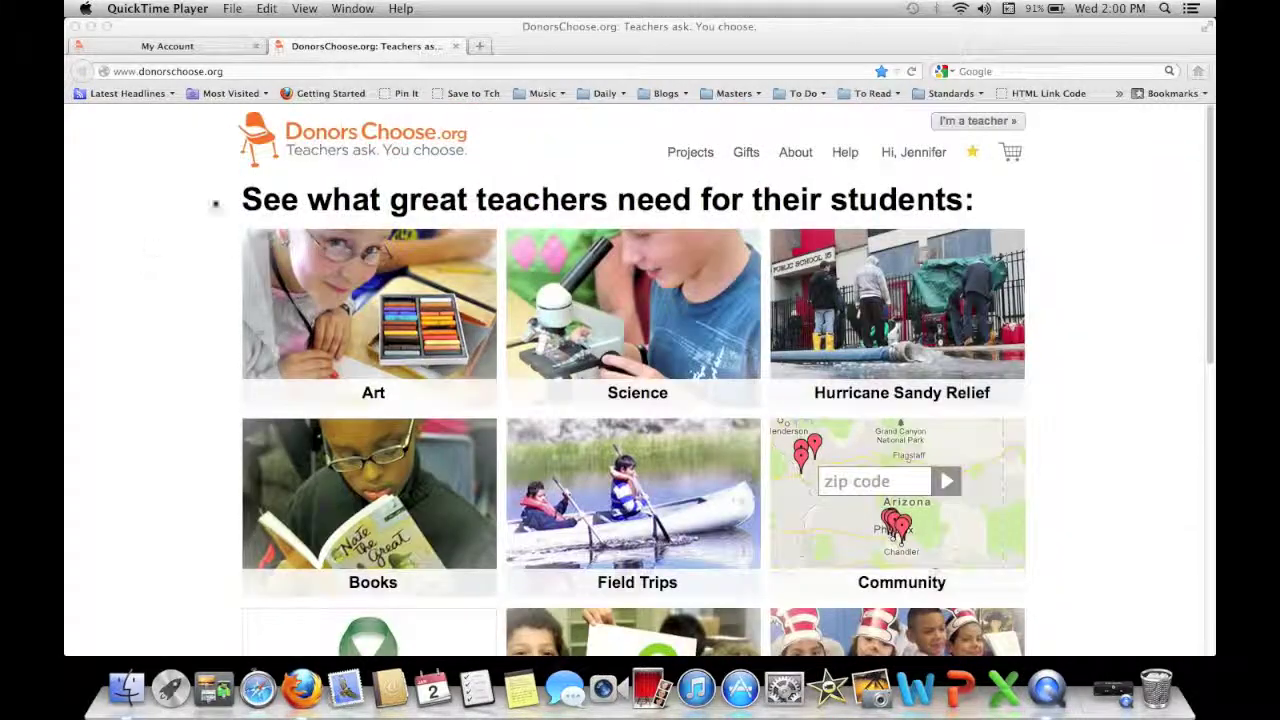
Switch to the teacher's My Account page and review its project sections, including the fully funded and archived projects.
left_click(237, 50)
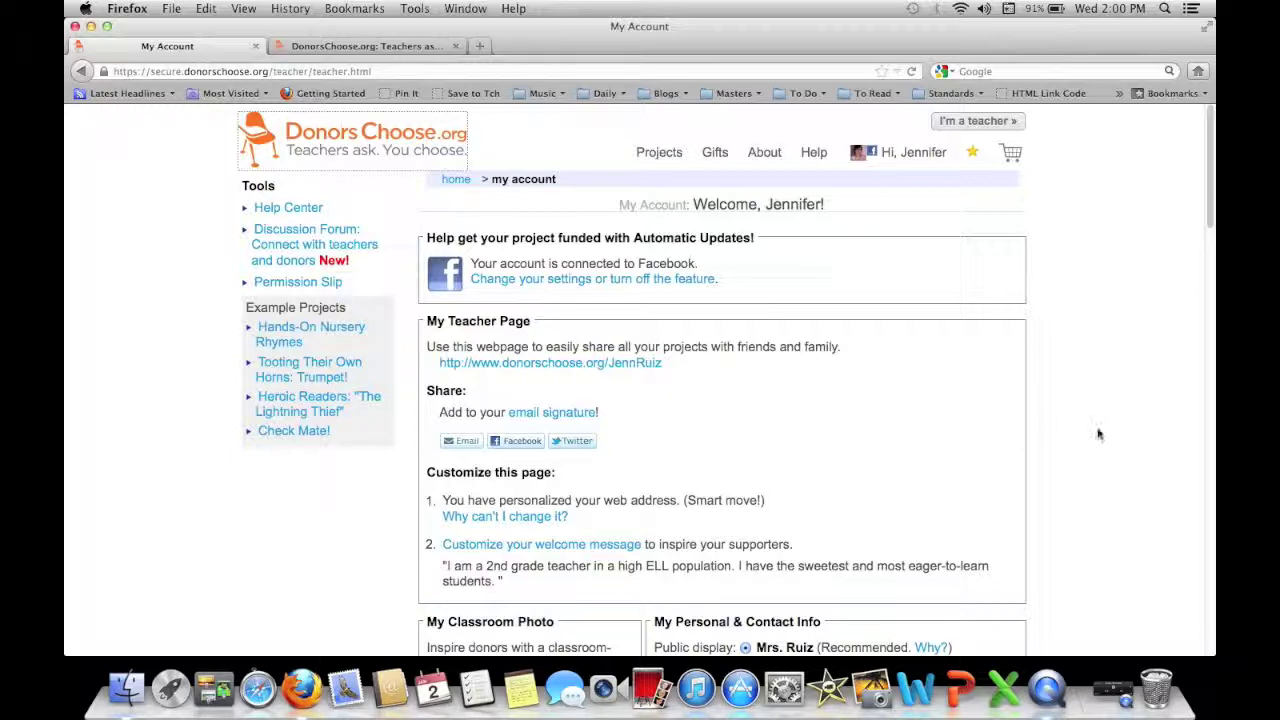
scroll(349, 463, "down", 10)
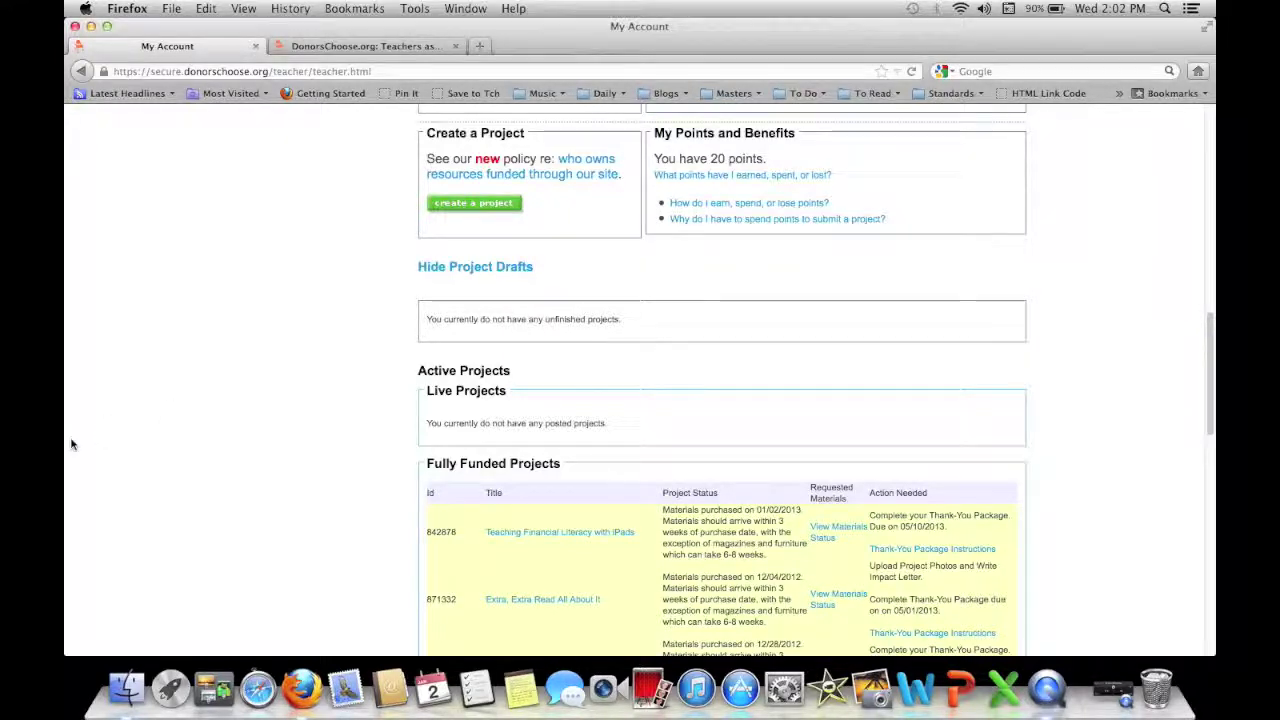
scroll(71, 444, "down", 1)
scroll(71, 444, "down", 5)
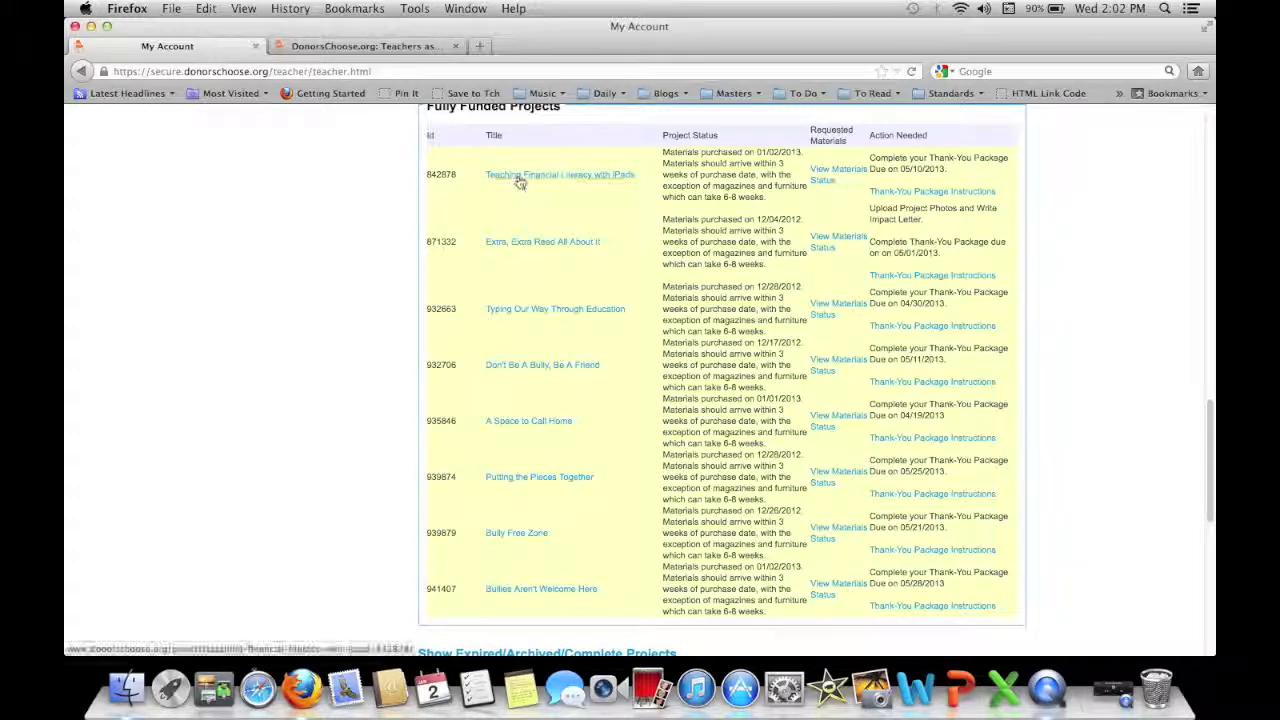
scroll(430, 362, "down", 2)
scroll(430, 362, "up", 2)
scroll(430, 362, "down", 1)
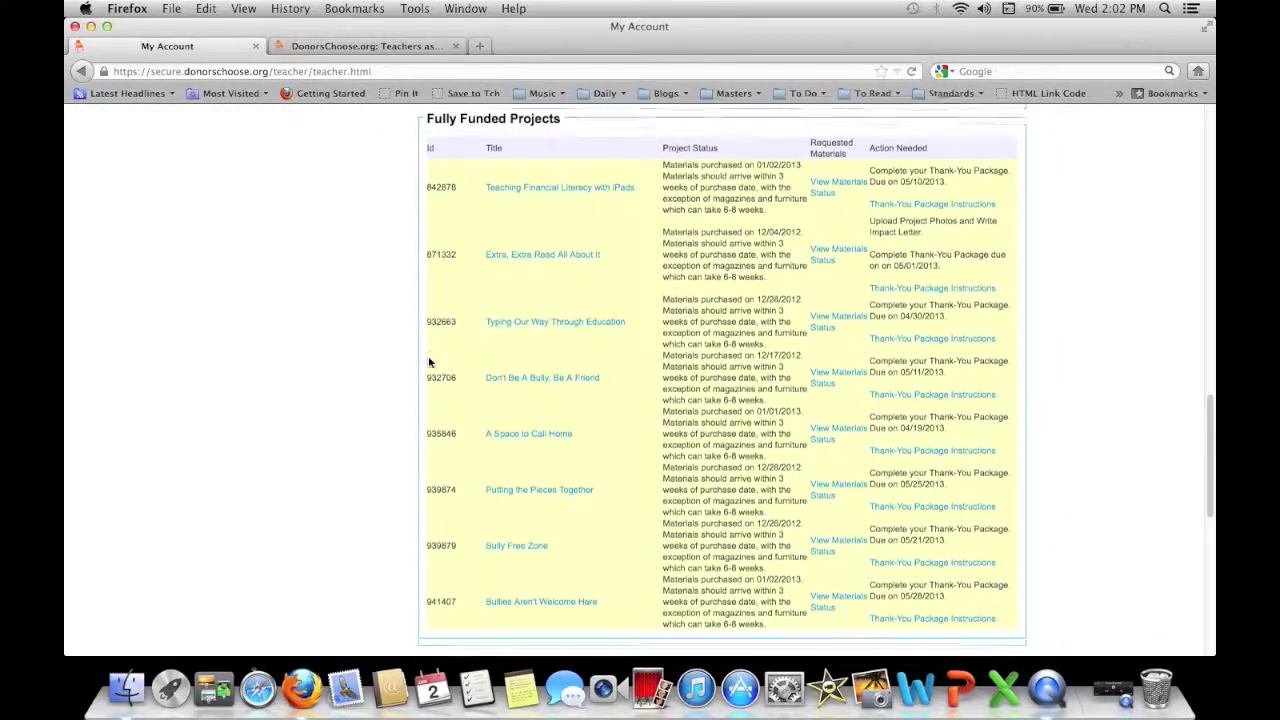
scroll(428, 362, "down", 5)
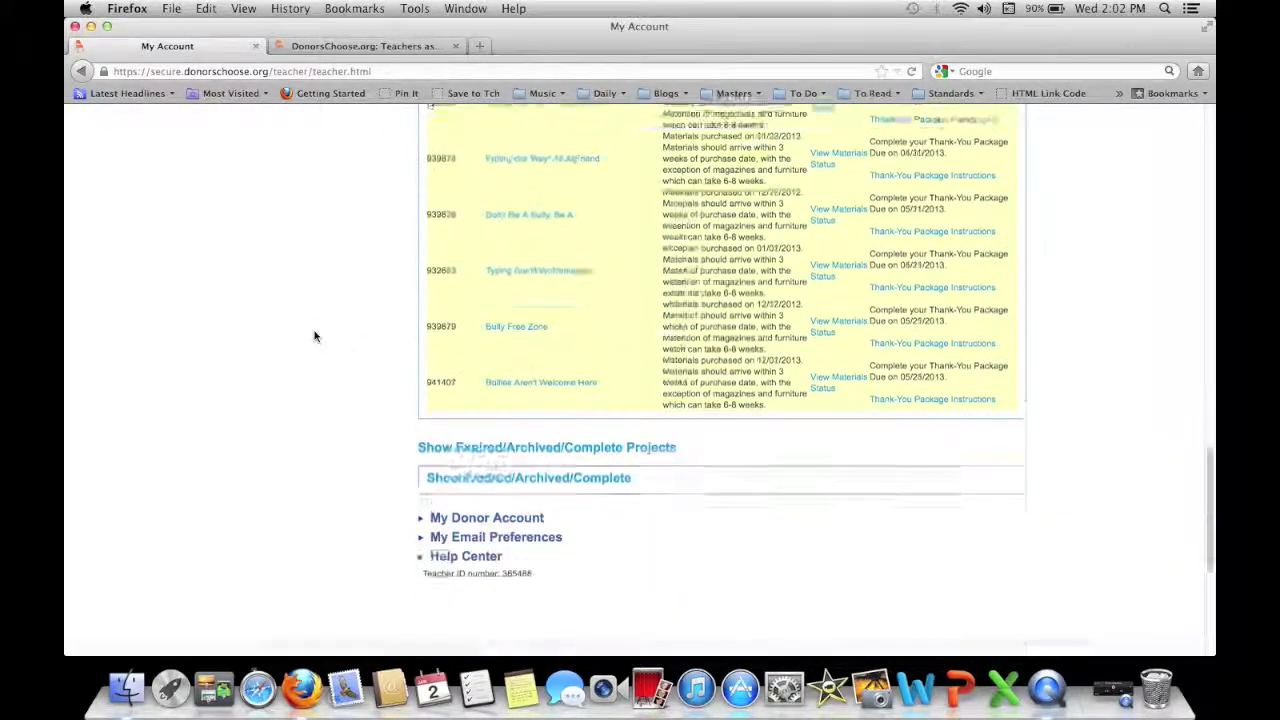
scroll(517, 377, "up", 1)
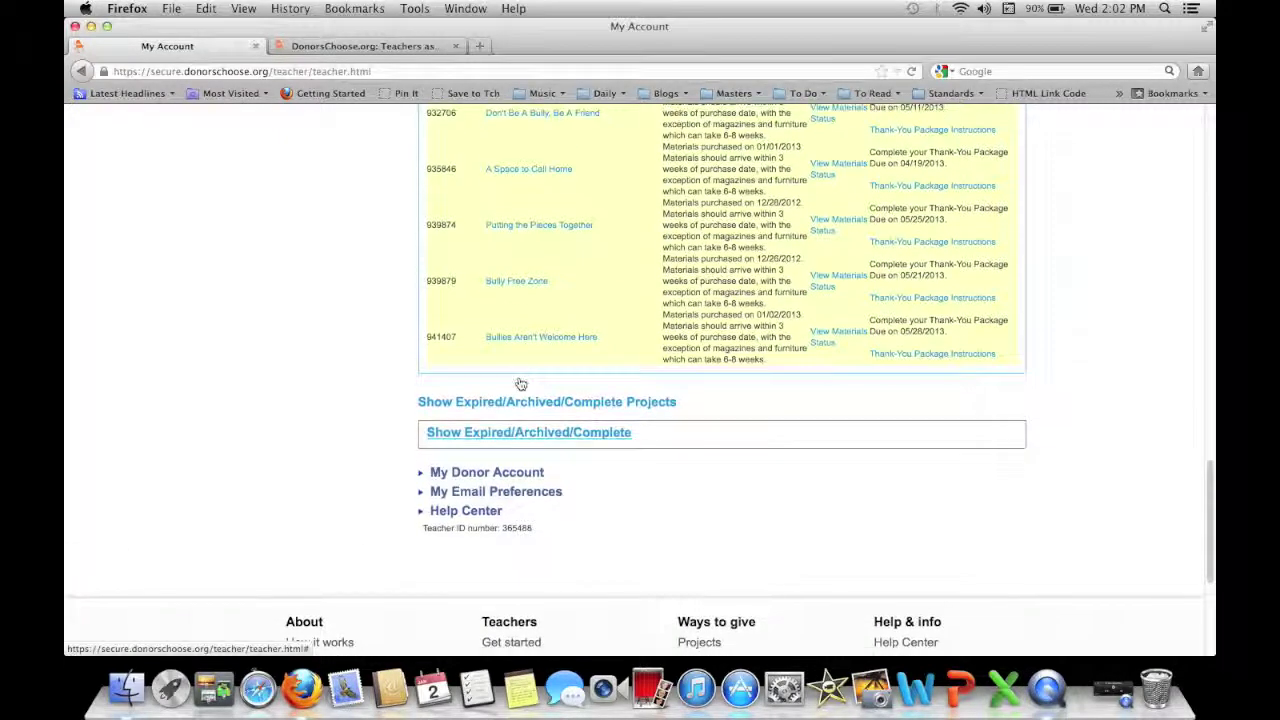
Open the public teacher page from the account page and view its Project Requests.
scroll(519, 382, "up", 15)
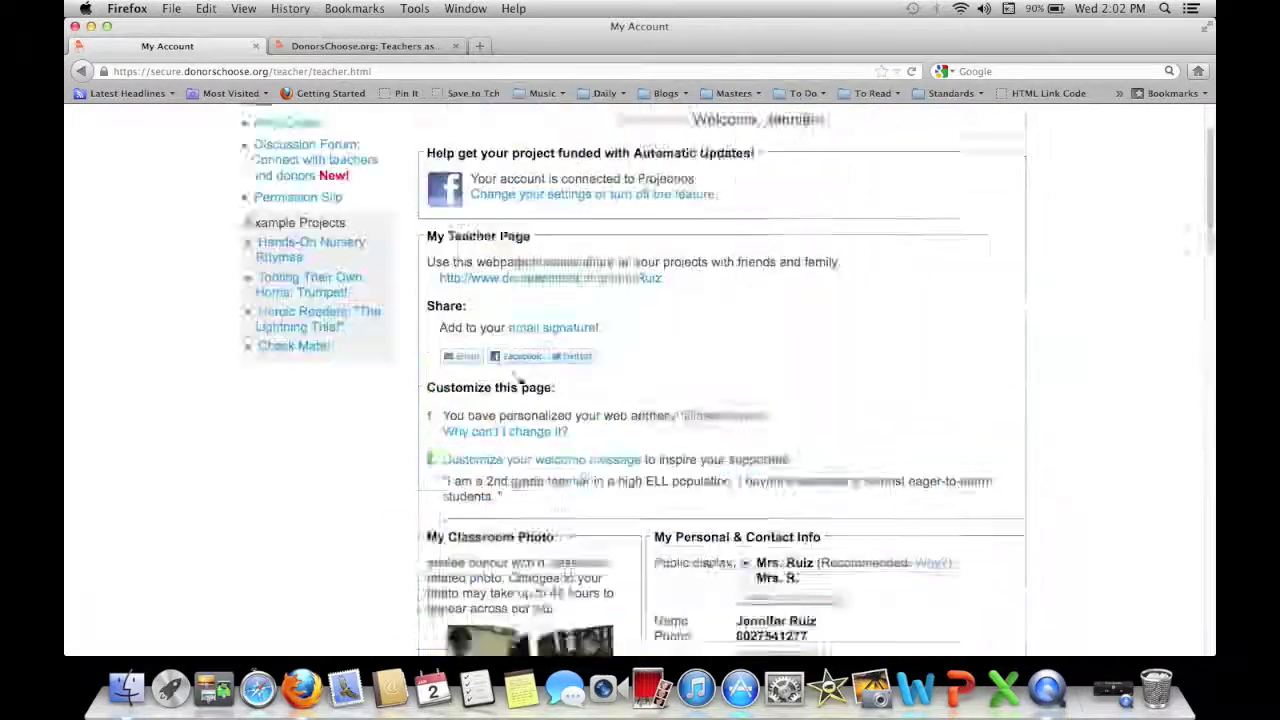
left_click(538, 366)
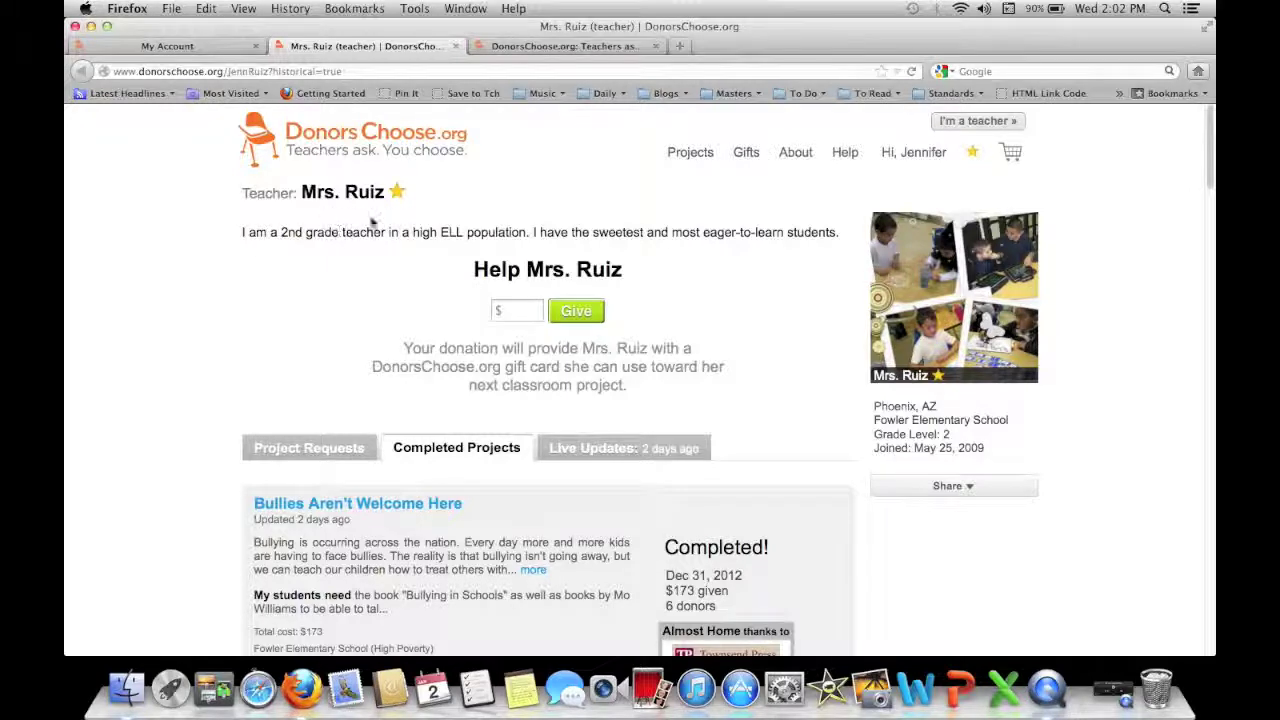
scroll(343, 213, "down", 5)
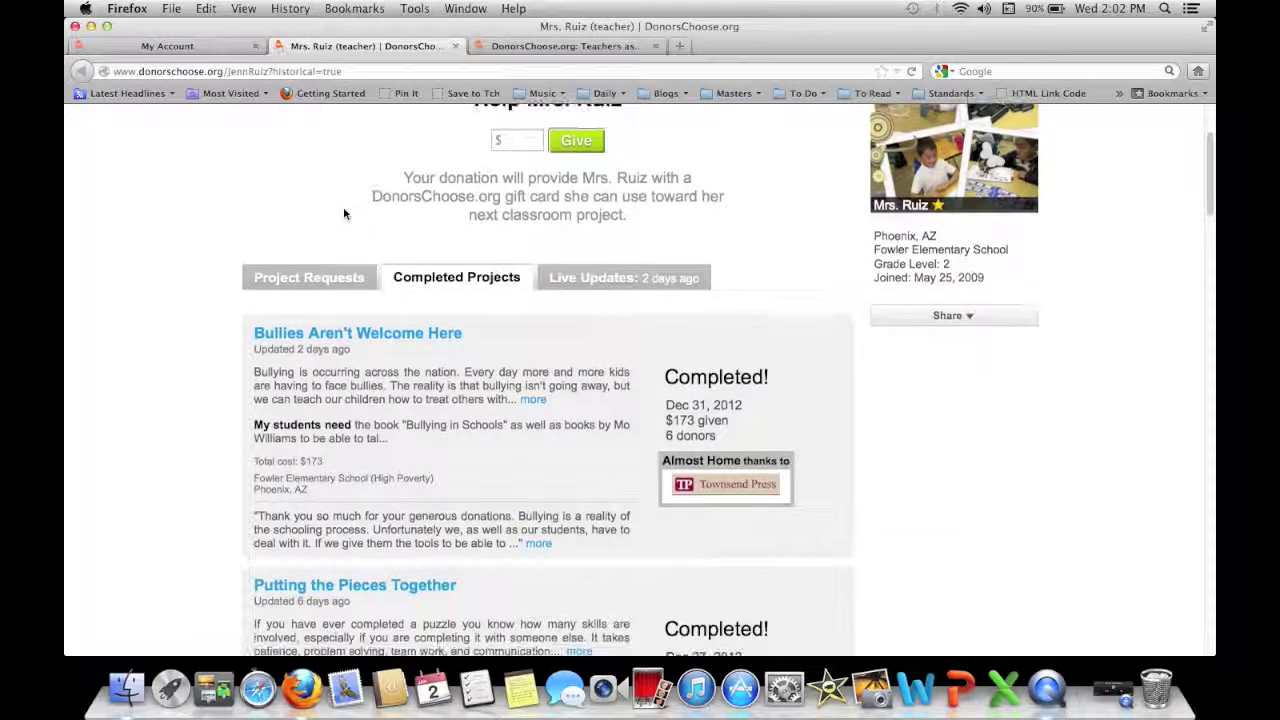
scroll(343, 213, "down", 2)
left_click(343, 196)
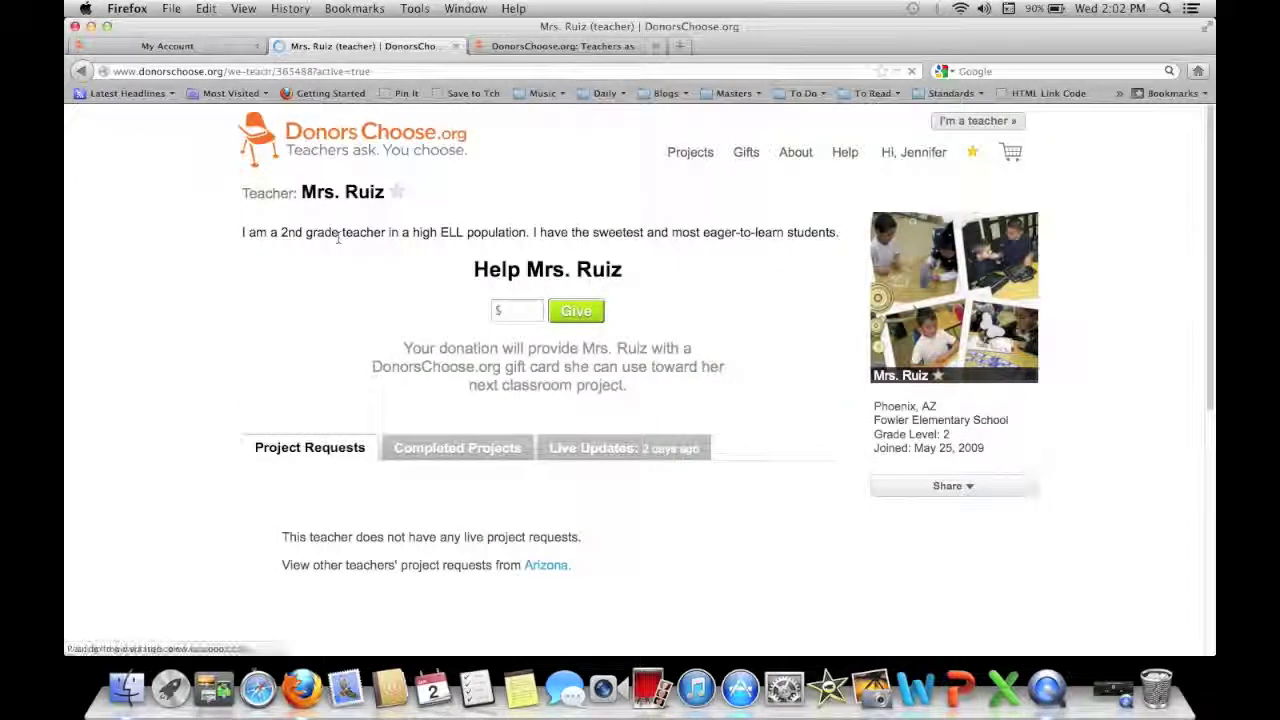
scroll(343, 352, "down", 5)
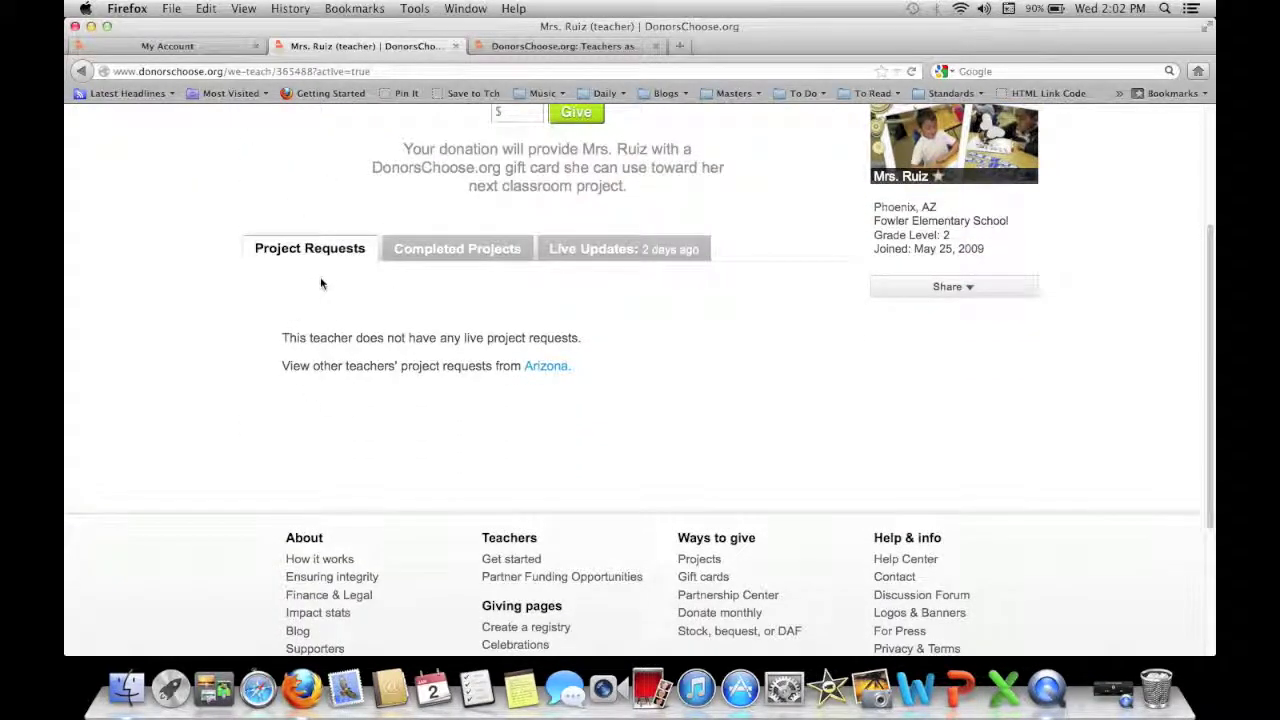
Show the teacher's Completed Projects and browse the first page of the list to its end.
left_click(427, 247)
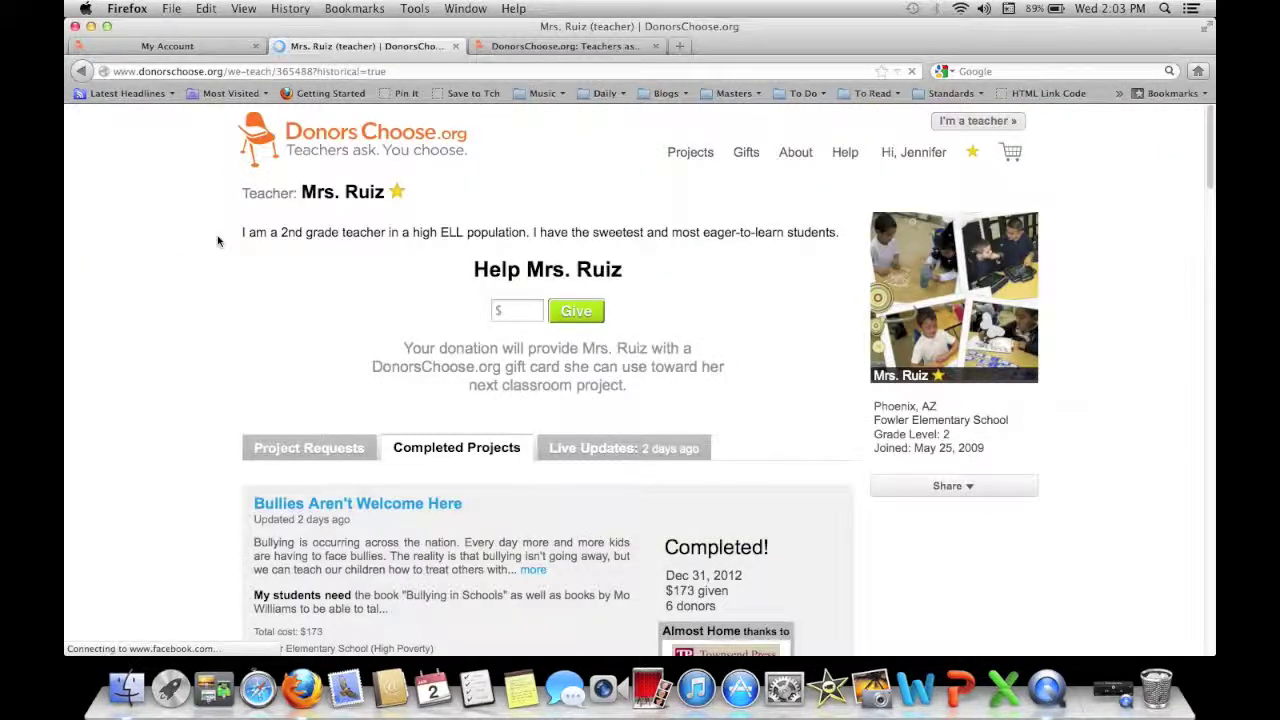
scroll(218, 240, "down", 5)
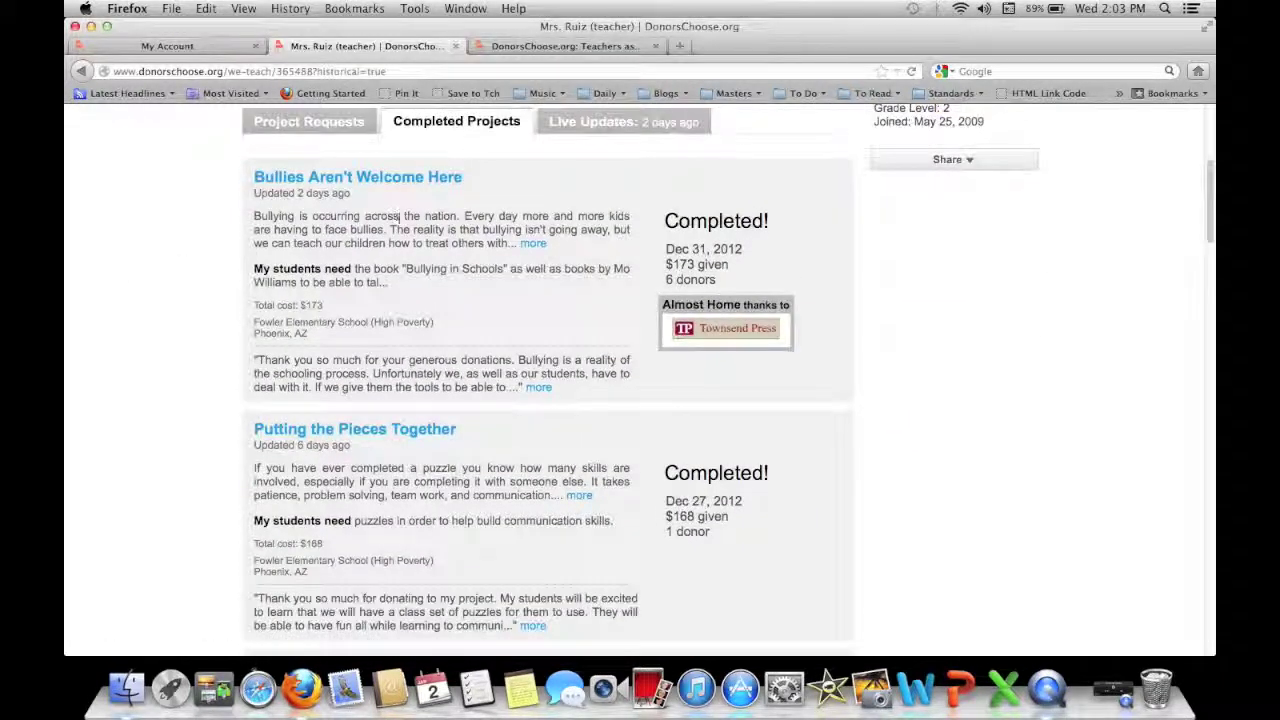
scroll(400, 216, "down", 4)
scroll(244, 313, "down", 14)
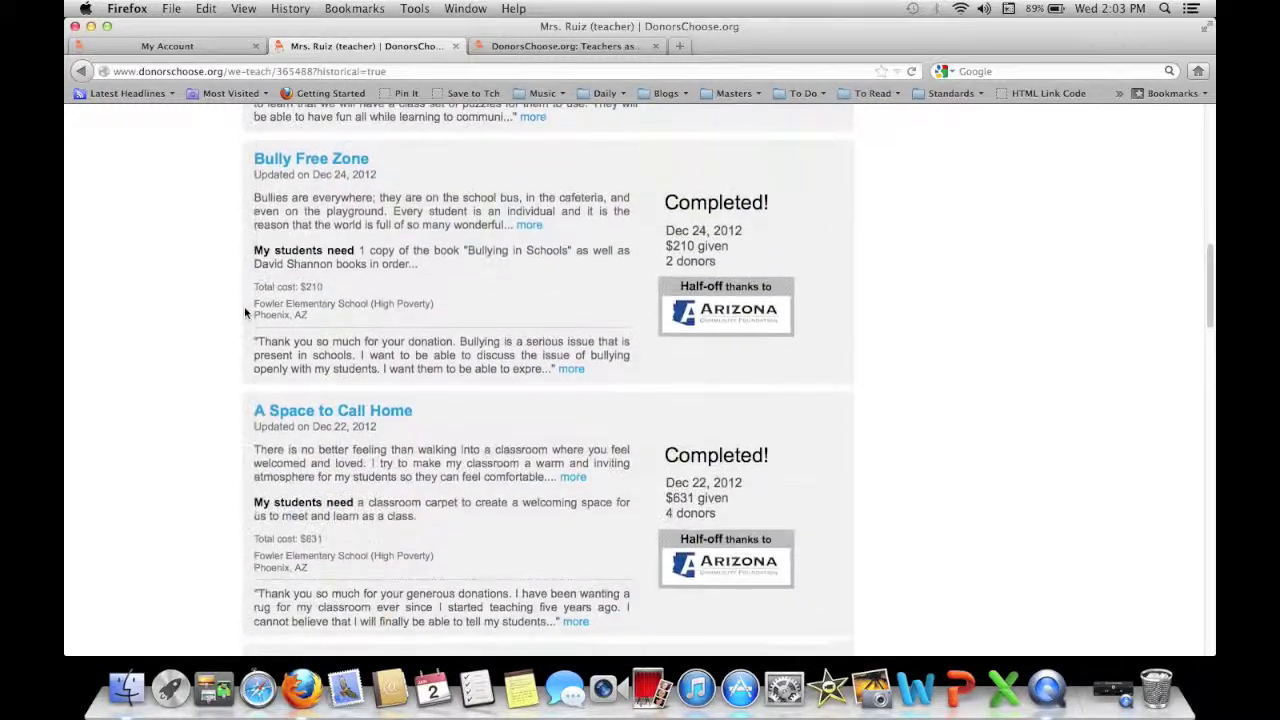
scroll(244, 313, "down", 18)
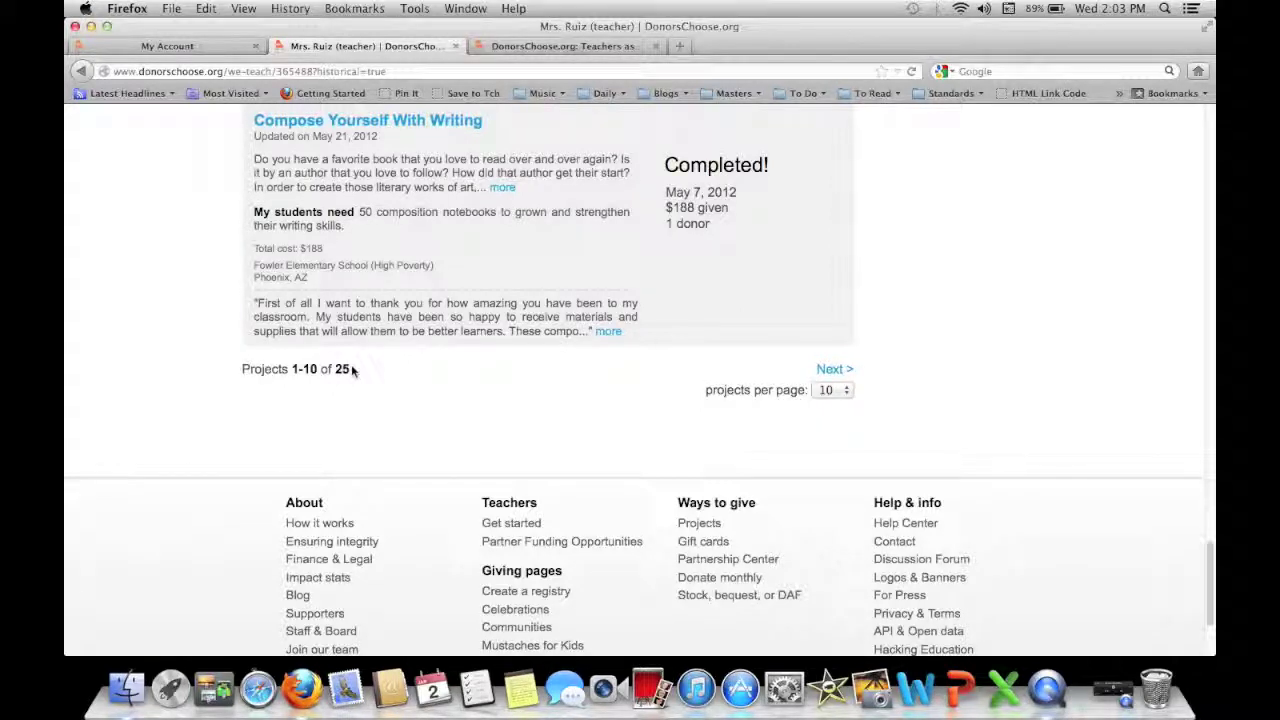
Go to the second page of completed projects and look through the listed projects.
left_click(846, 371)
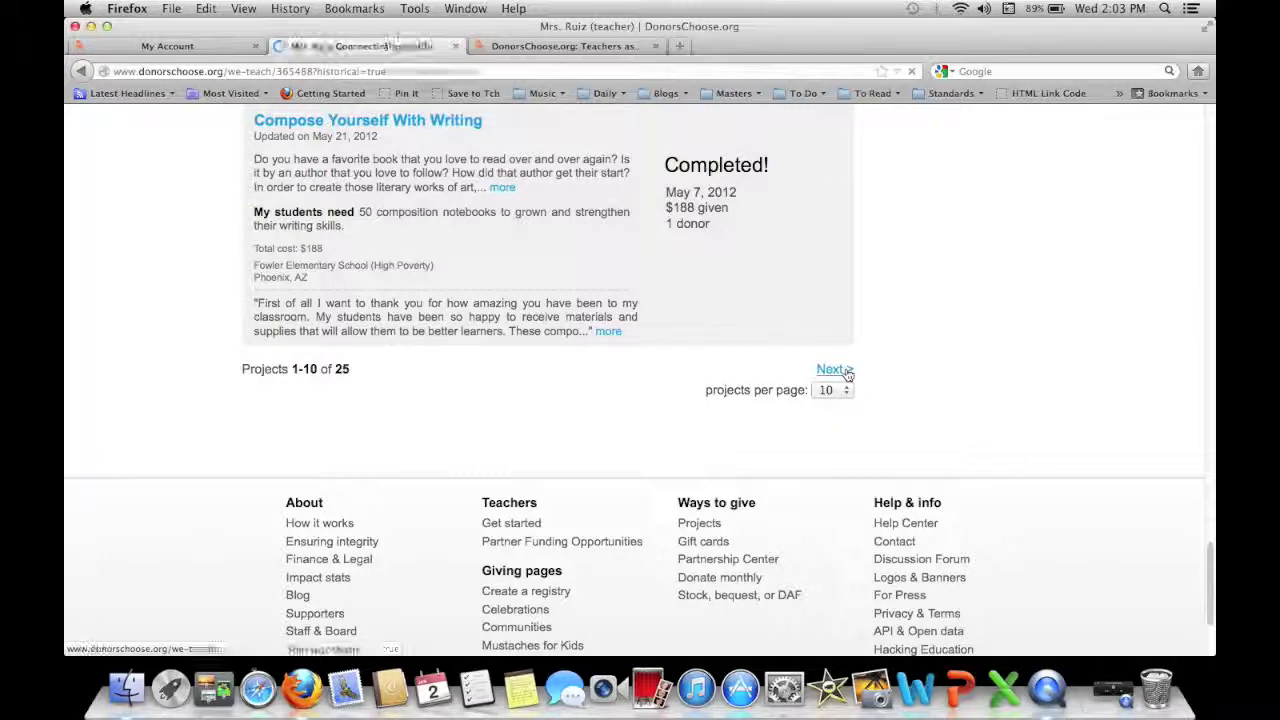
scroll(780, 377, "down", 3)
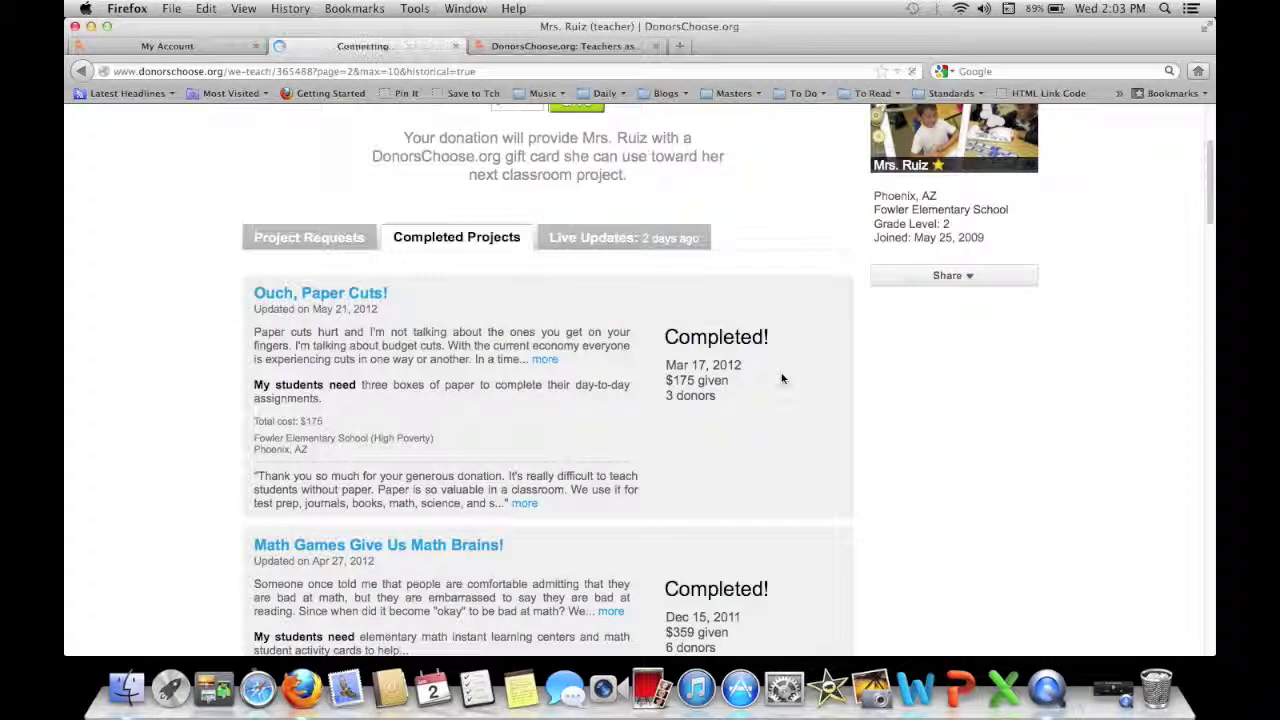
scroll(783, 378, "down", 10)
scroll(784, 380, "down", 4)
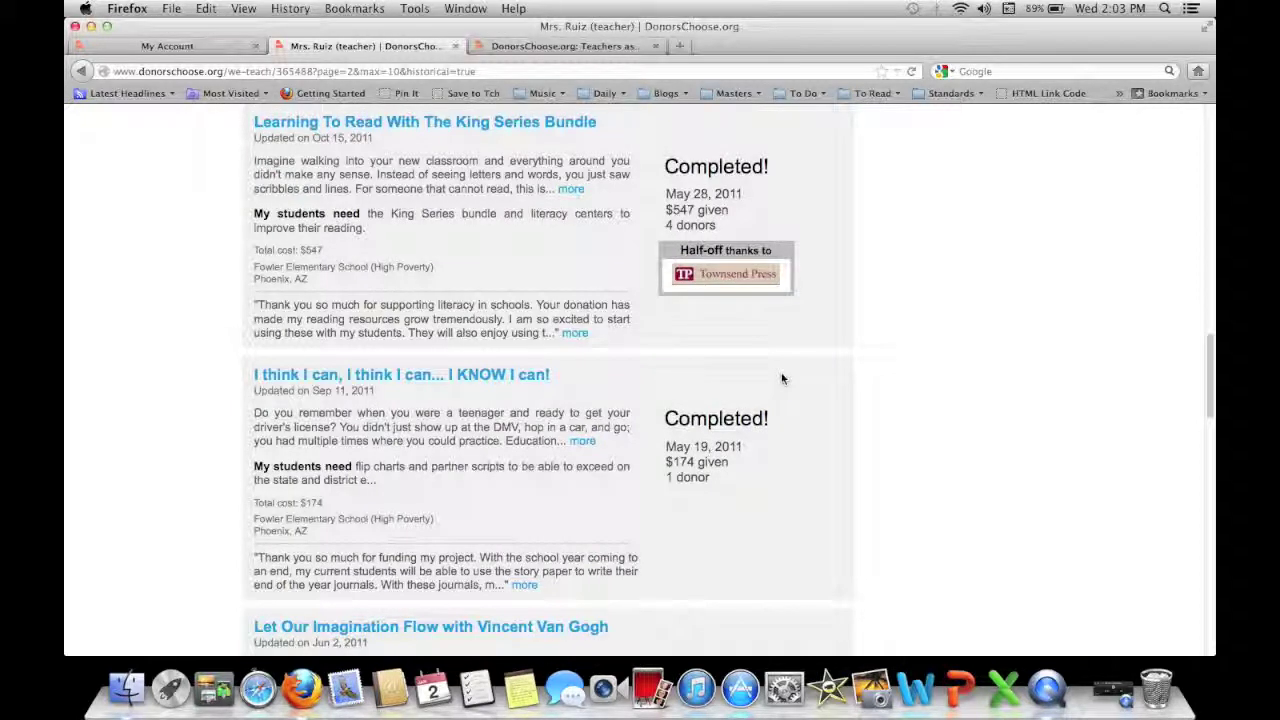
scroll(783, 378, "up", 15)
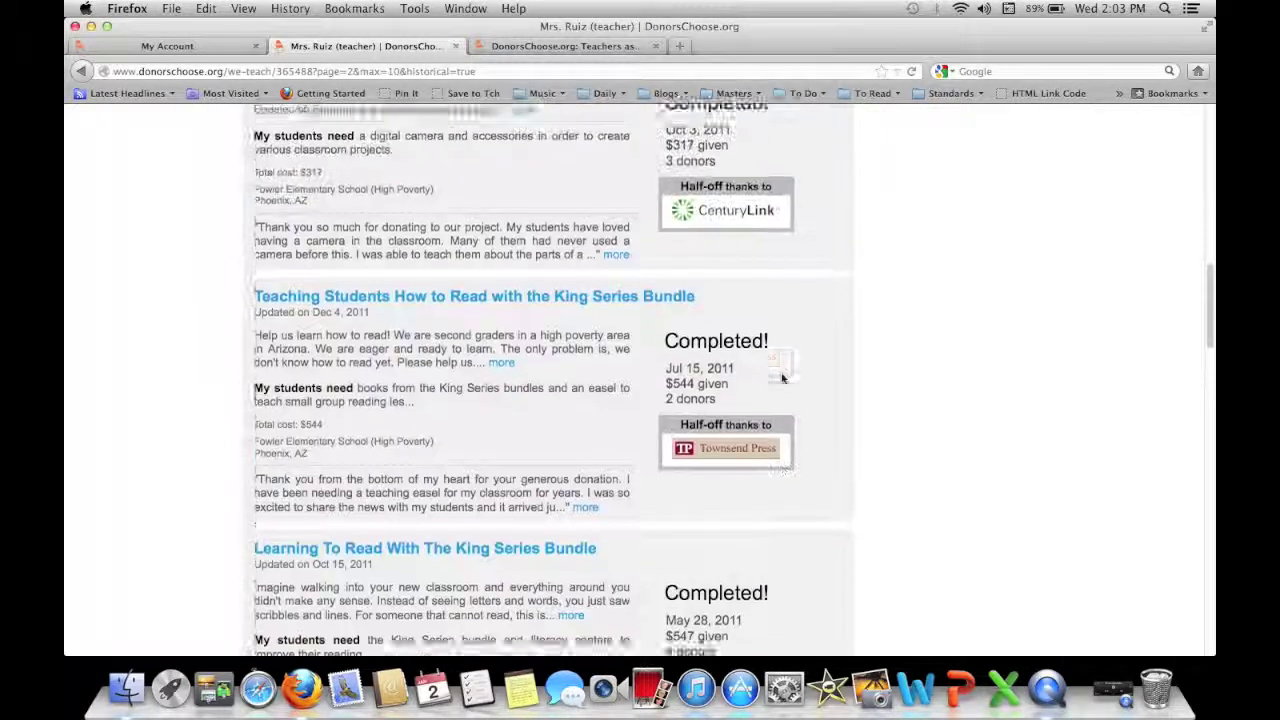
scroll(783, 378, "up", 1)
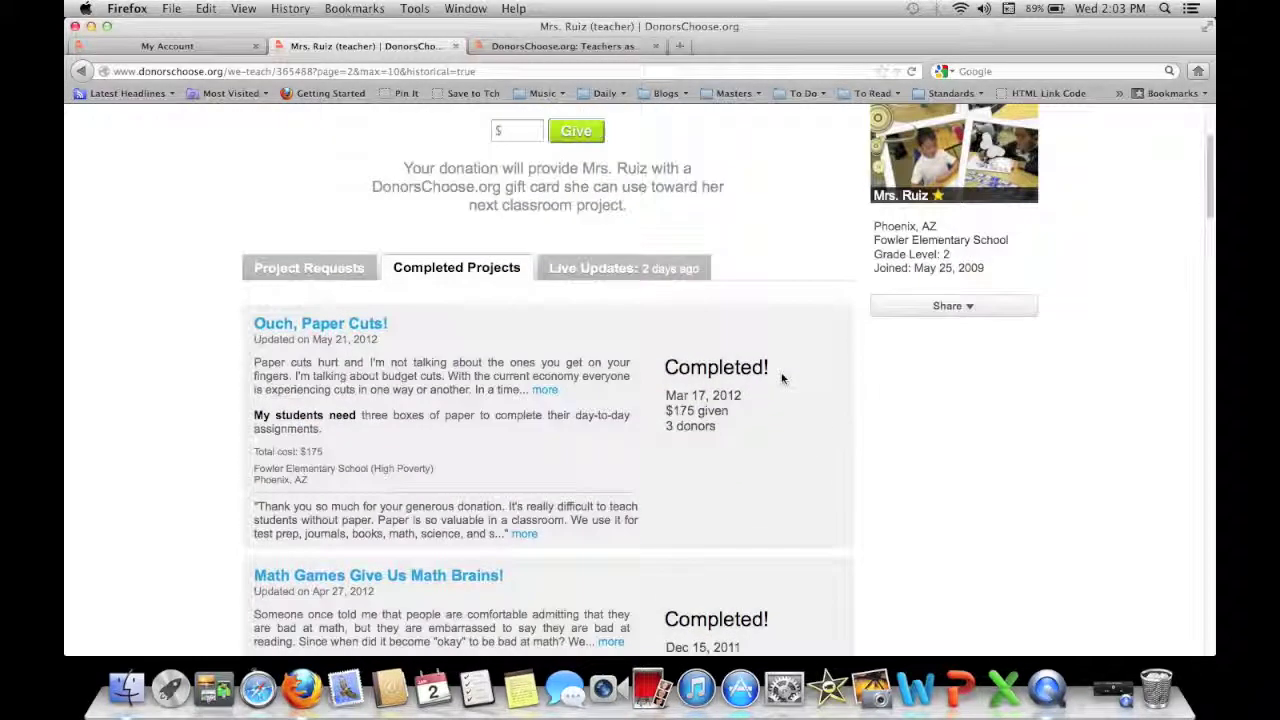
Open the "Ouch, Paper Cuts!" project and find the teacher's thank-you note to the donors dated Mar 17, 2012.
left_click(355, 325)
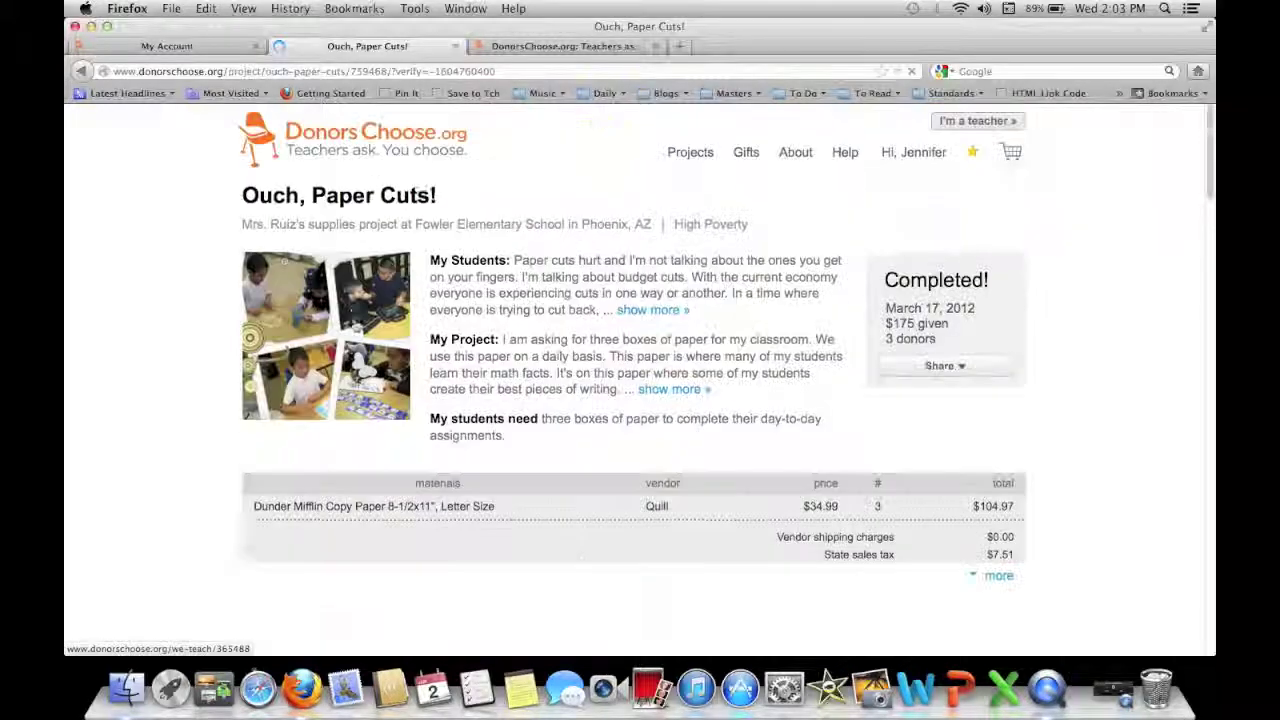
scroll(355, 325, "down", 15)
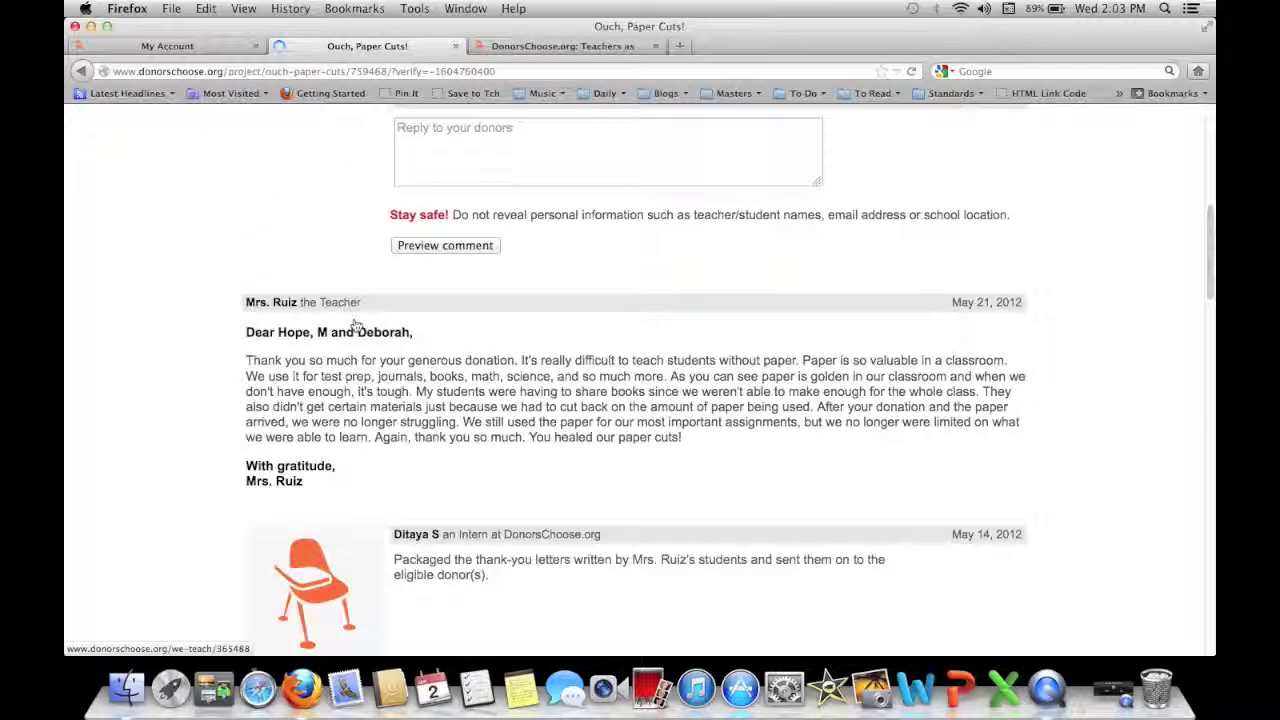
scroll(355, 325, "down", 3)
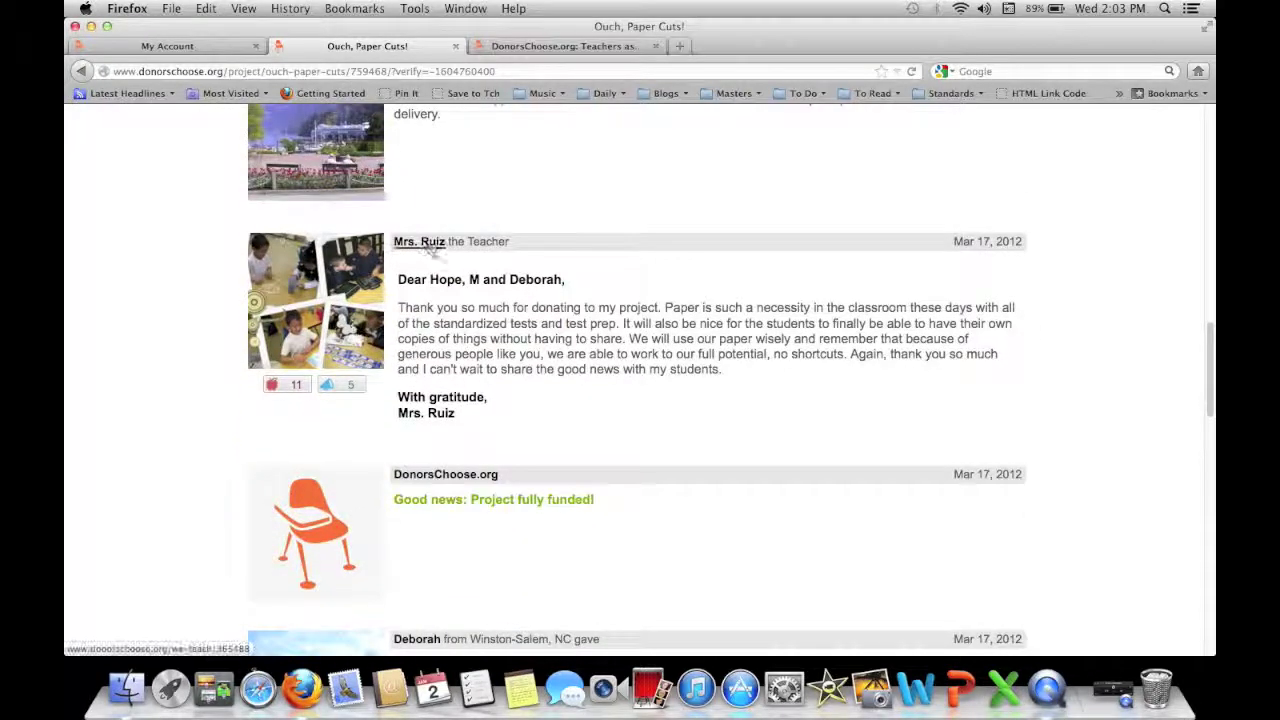
left_click_drag(491, 298, 566, 418)
left_click(562, 425)
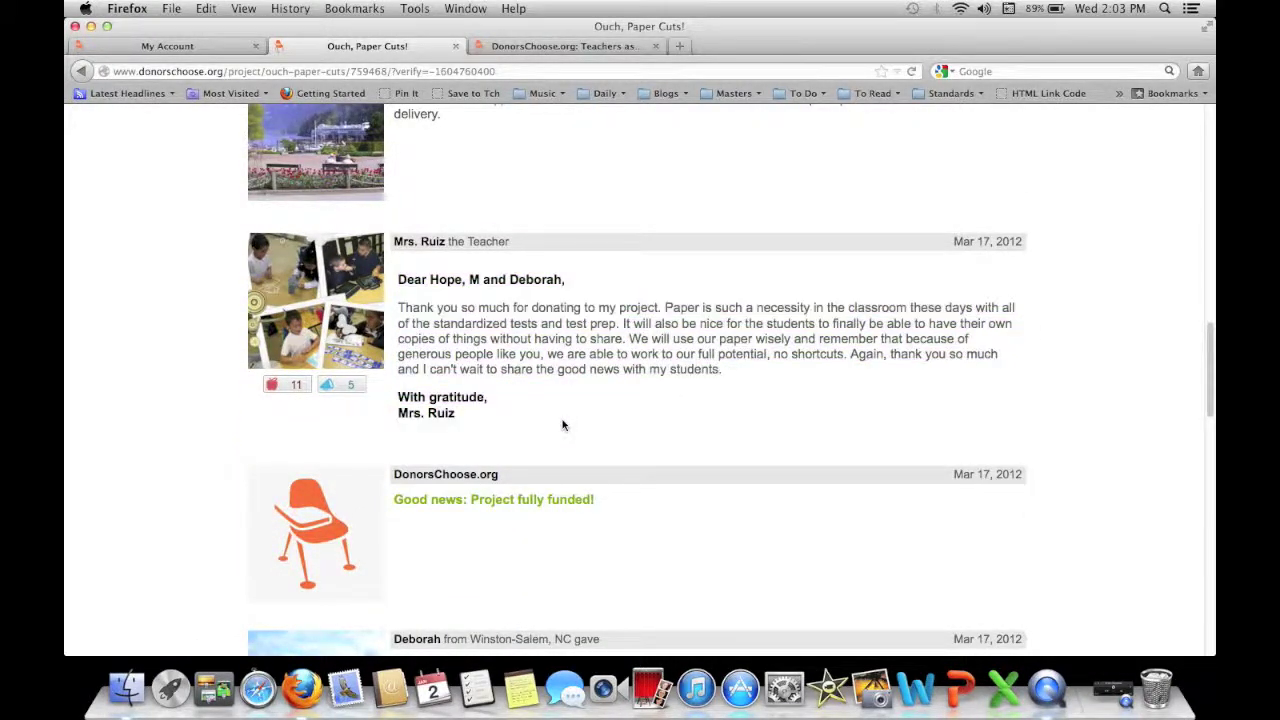
Review the project's materials and activity history, and highlight the teacher's impact letter to the donors dated May 21, 2012.
scroll(562, 423, "up", 15)
scroll(562, 420, "up", 10)
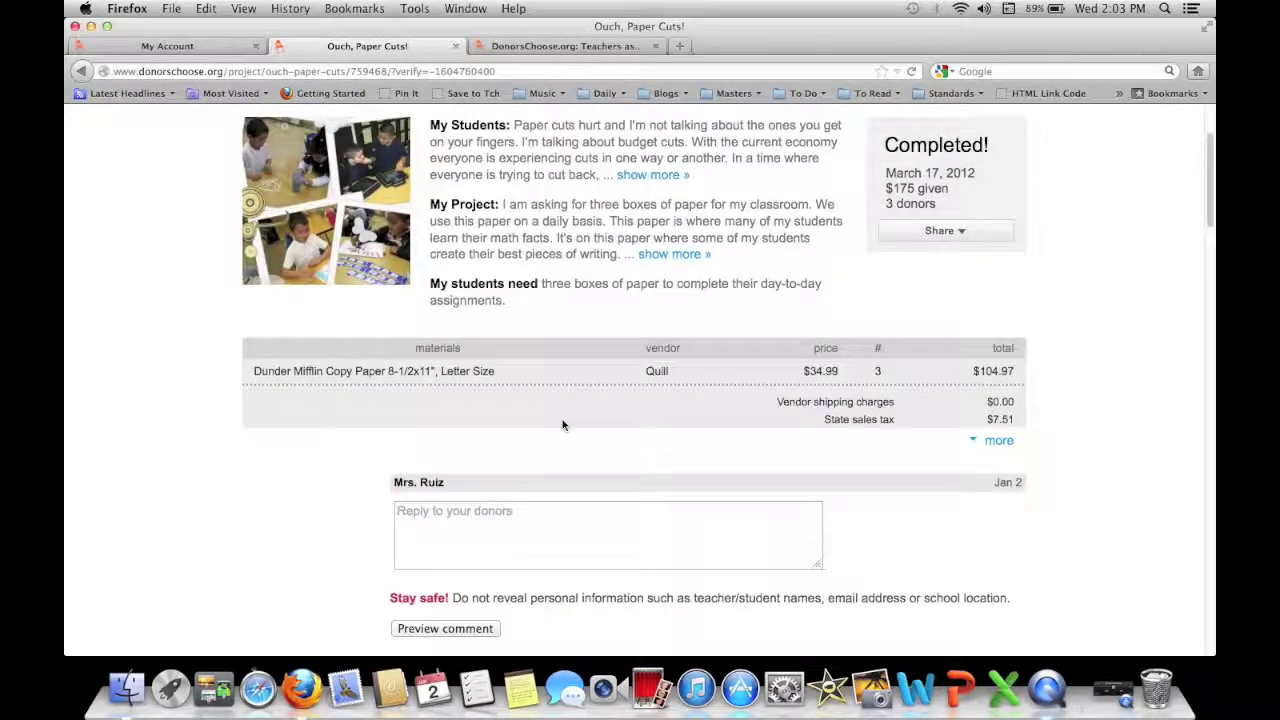
scroll(562, 425, "down", 7)
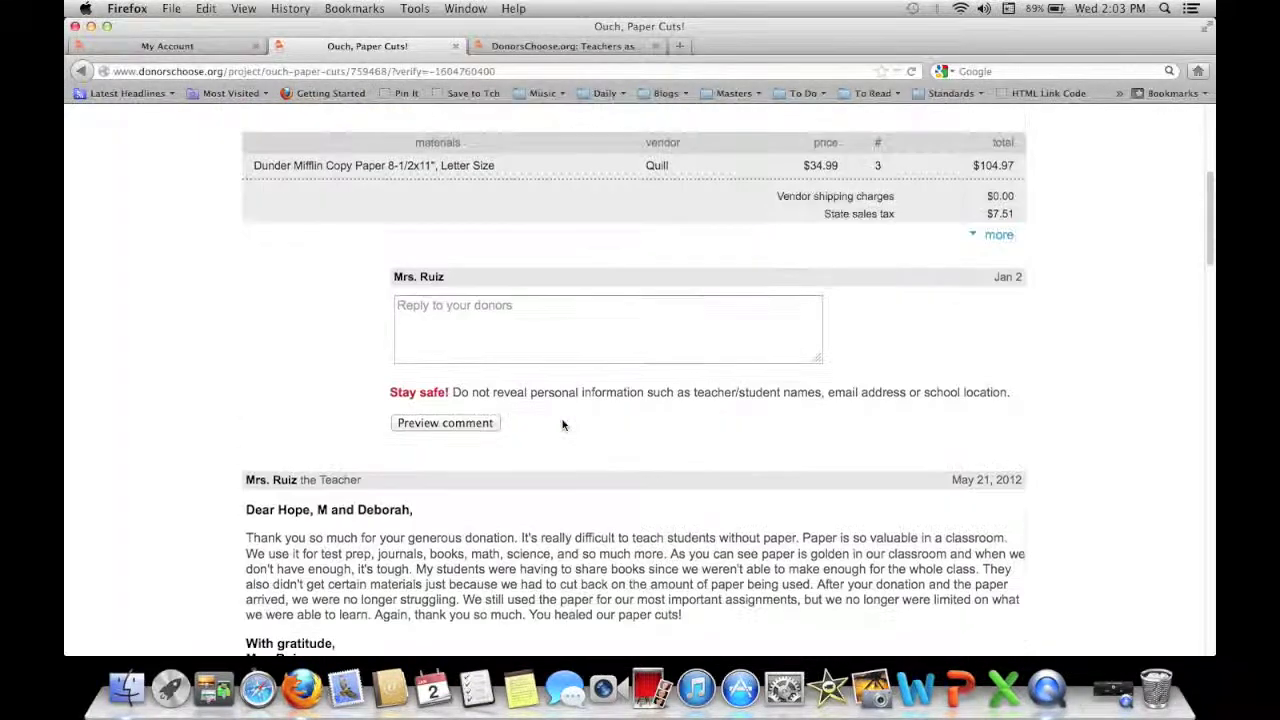
scroll(562, 425, "down", 20)
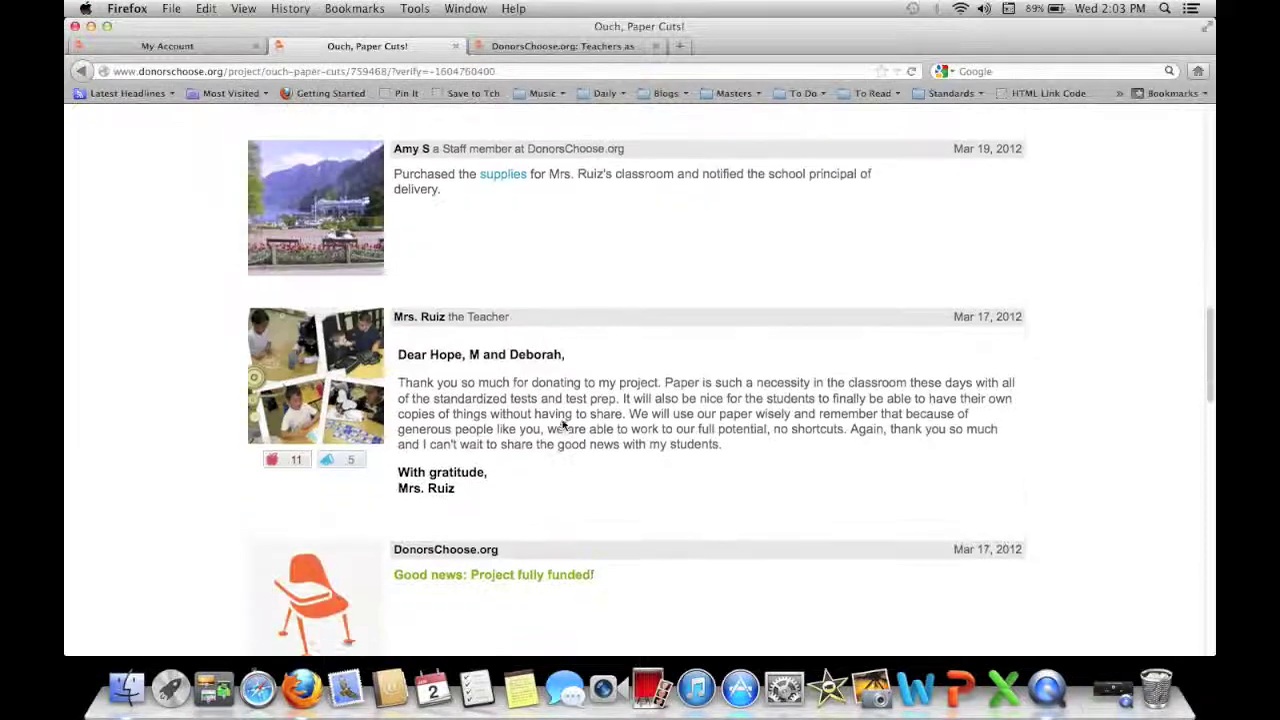
scroll(562, 425, "down", 4)
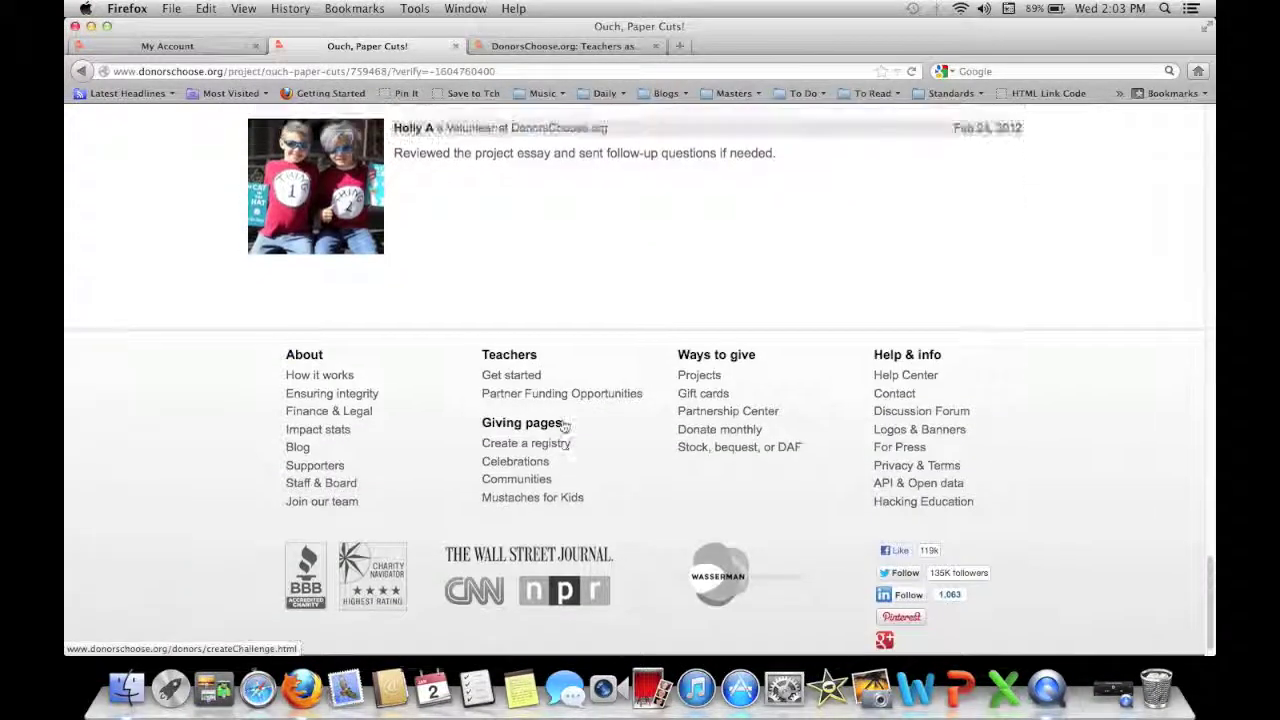
scroll(562, 425, "up", 20)
scroll(562, 425, "up", 3)
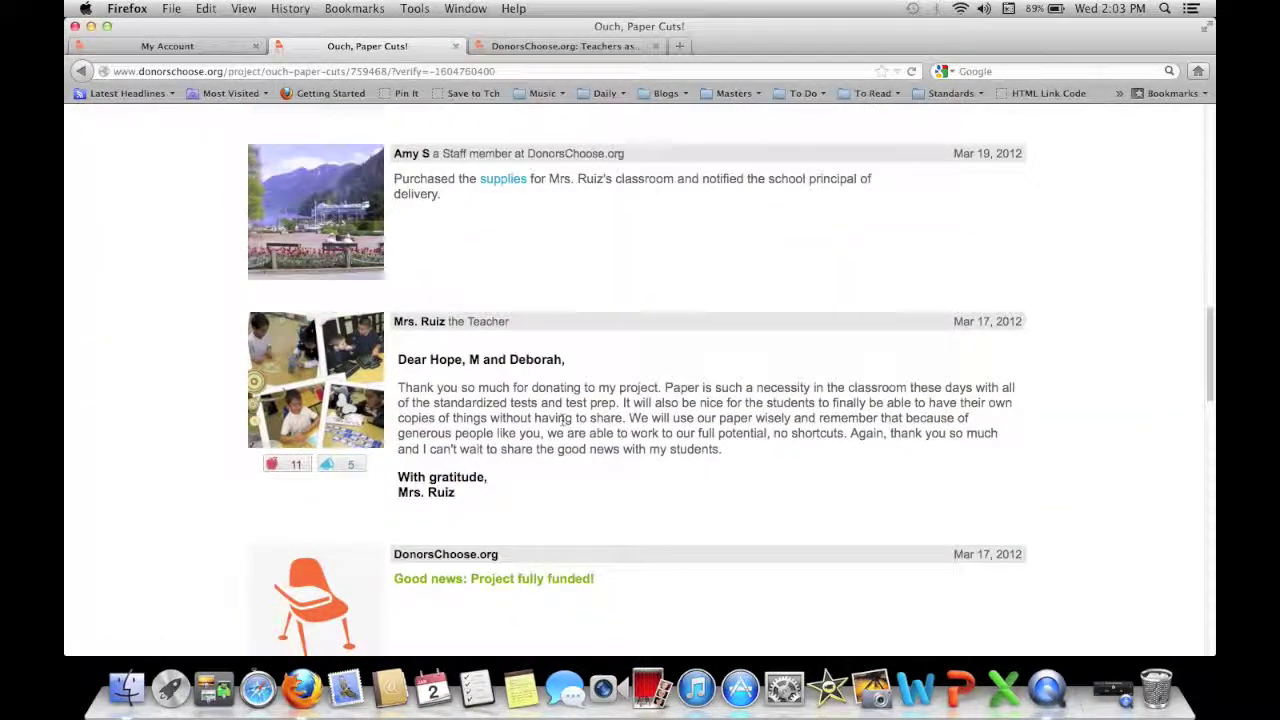
scroll(562, 420, "up", 14)
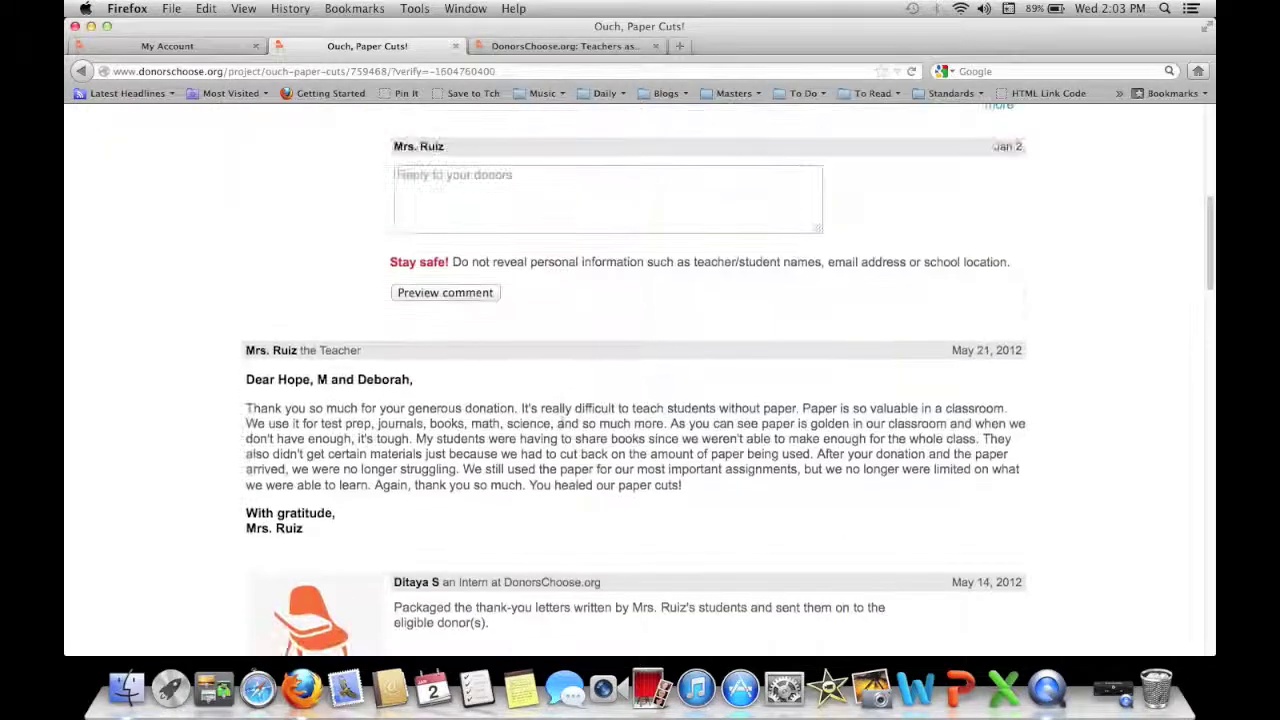
left_click_drag(246, 381, 341, 532)
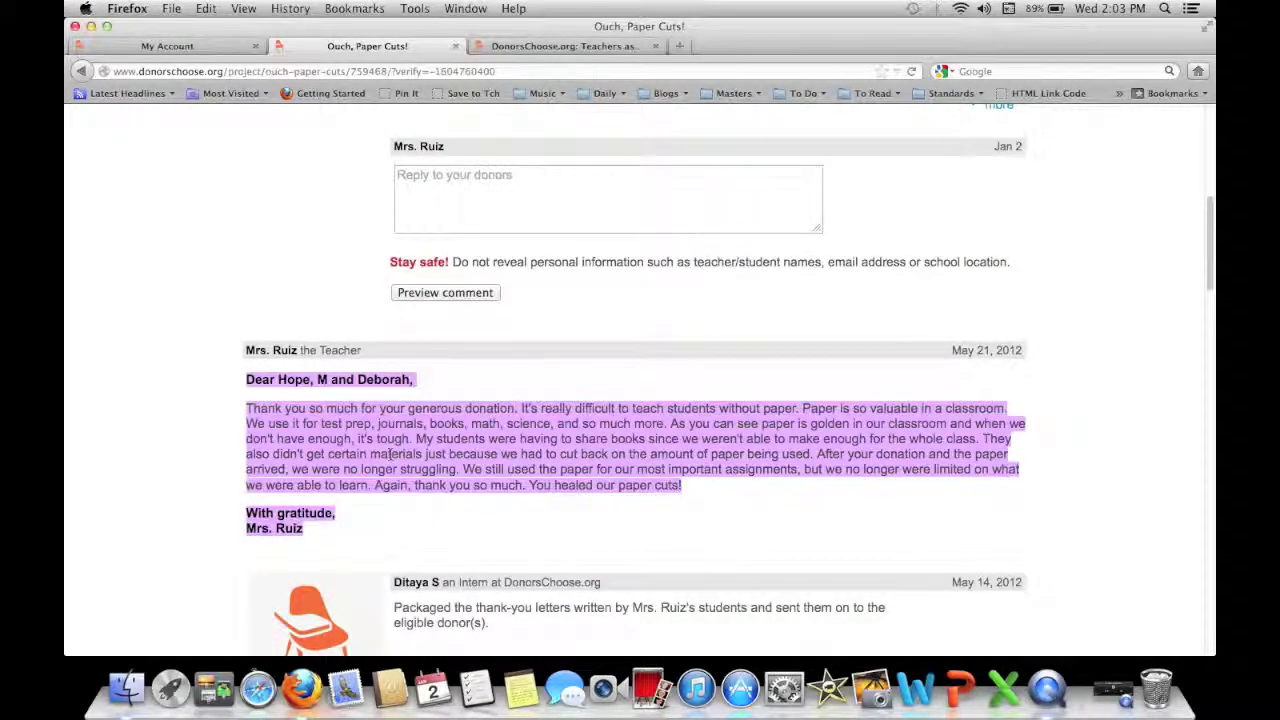
Return from the project page to the second page of the teacher's completed projects.
scroll(390, 454, "up", 4)
left_click(80, 71)
left_click(80, 71)
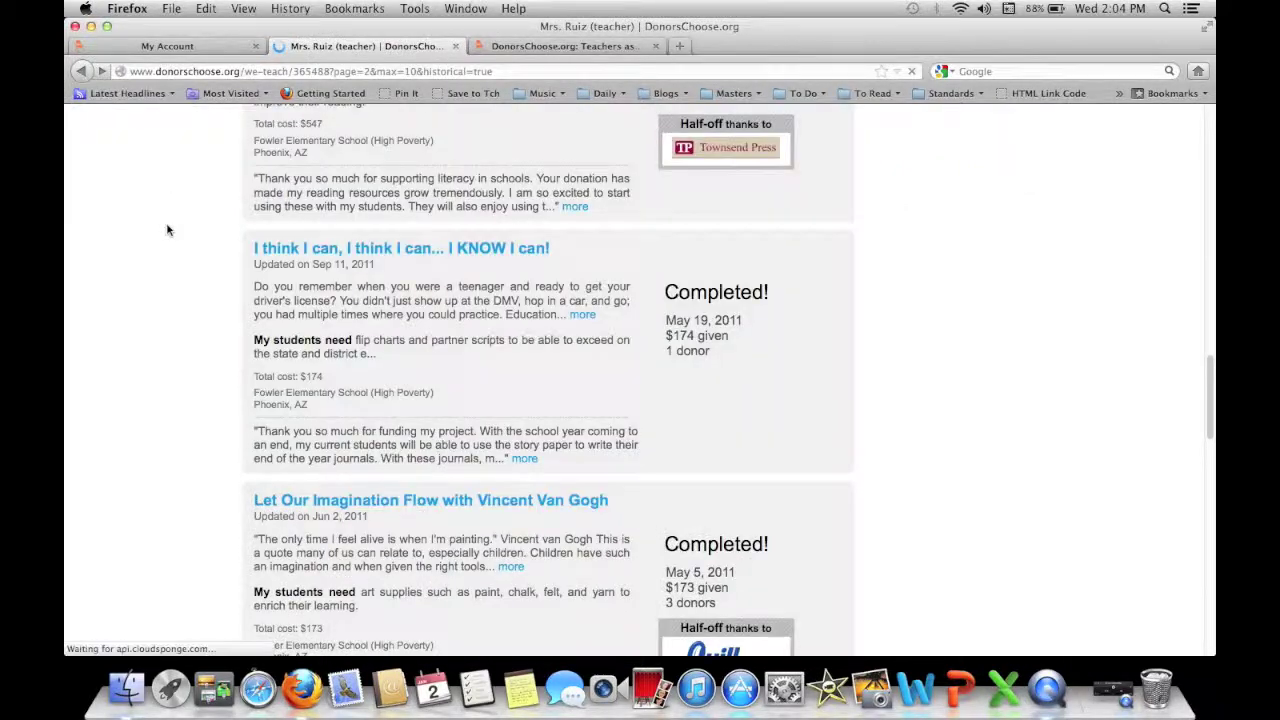
Set the teacher's completed projects list to show 25 projects per page.
scroll(167, 230, "down", 10)
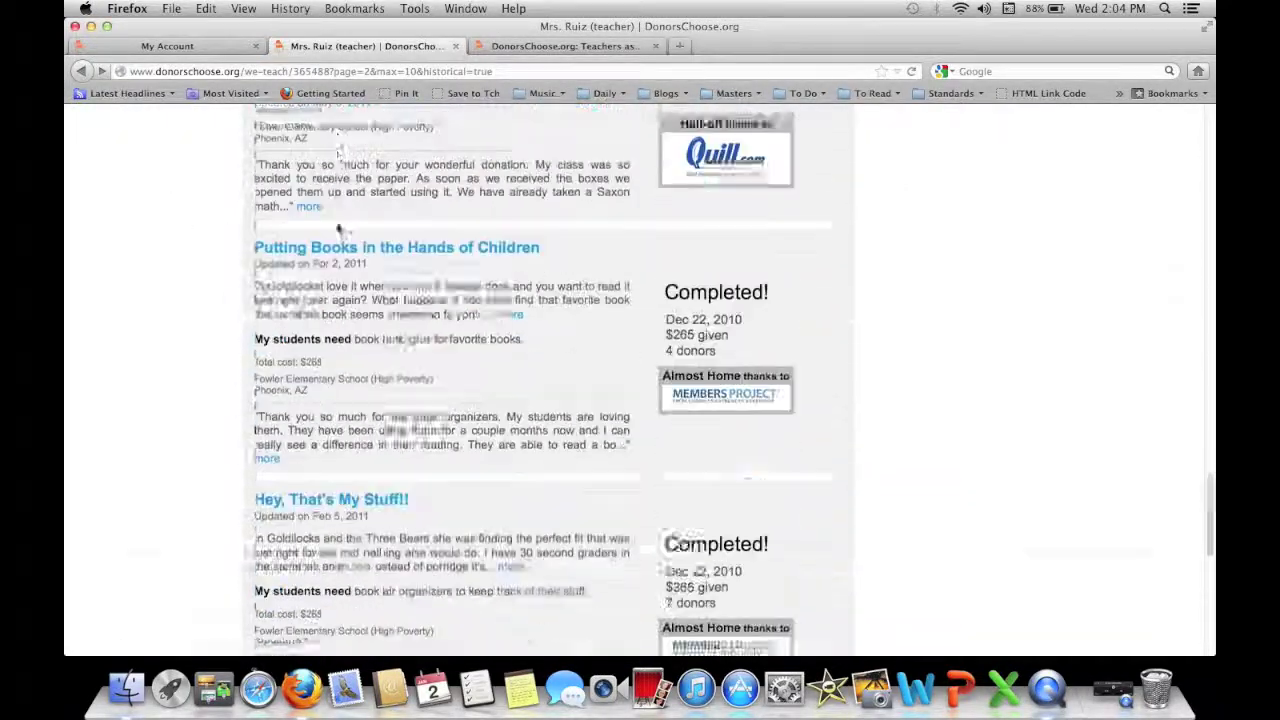
scroll(338, 229, "down", 3)
left_click(828, 433)
left_click(823, 484)
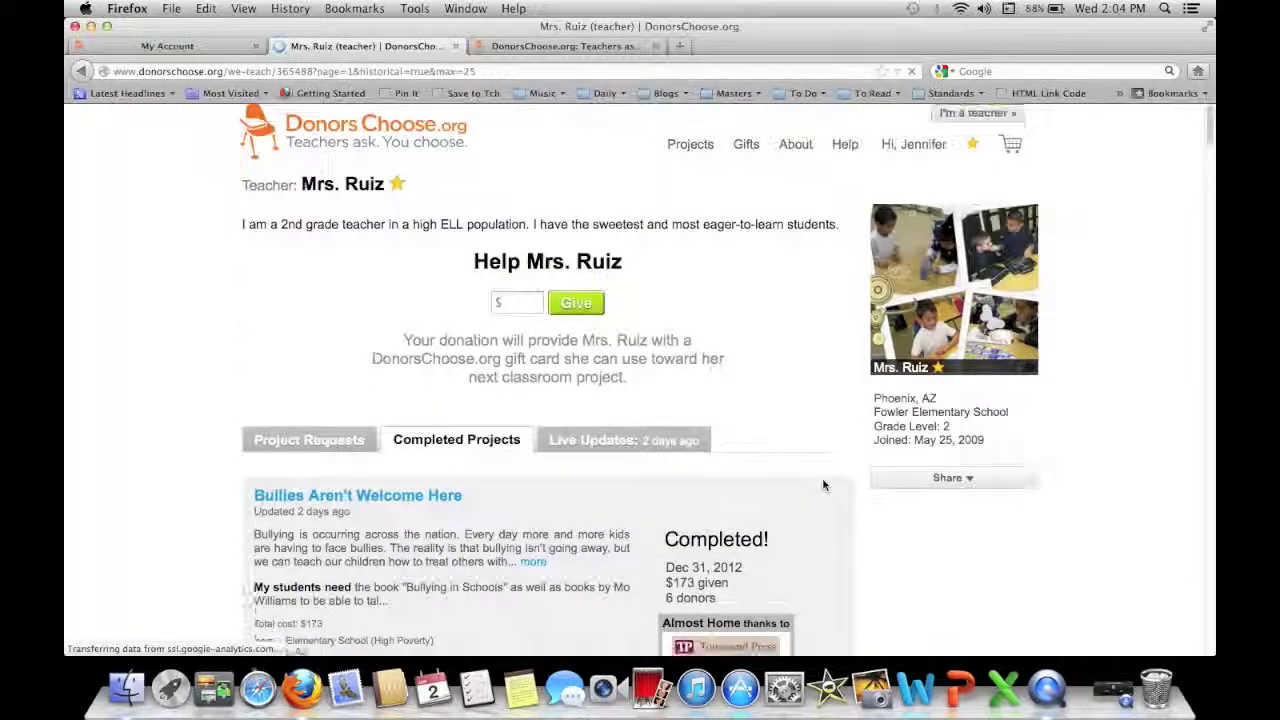
Look through the full list of completed projects, from "Bullies Aren't Welcome Here" to "That's so Flippin' Cool!!!", and return to the start of the page.
scroll(824, 485, "down", 5)
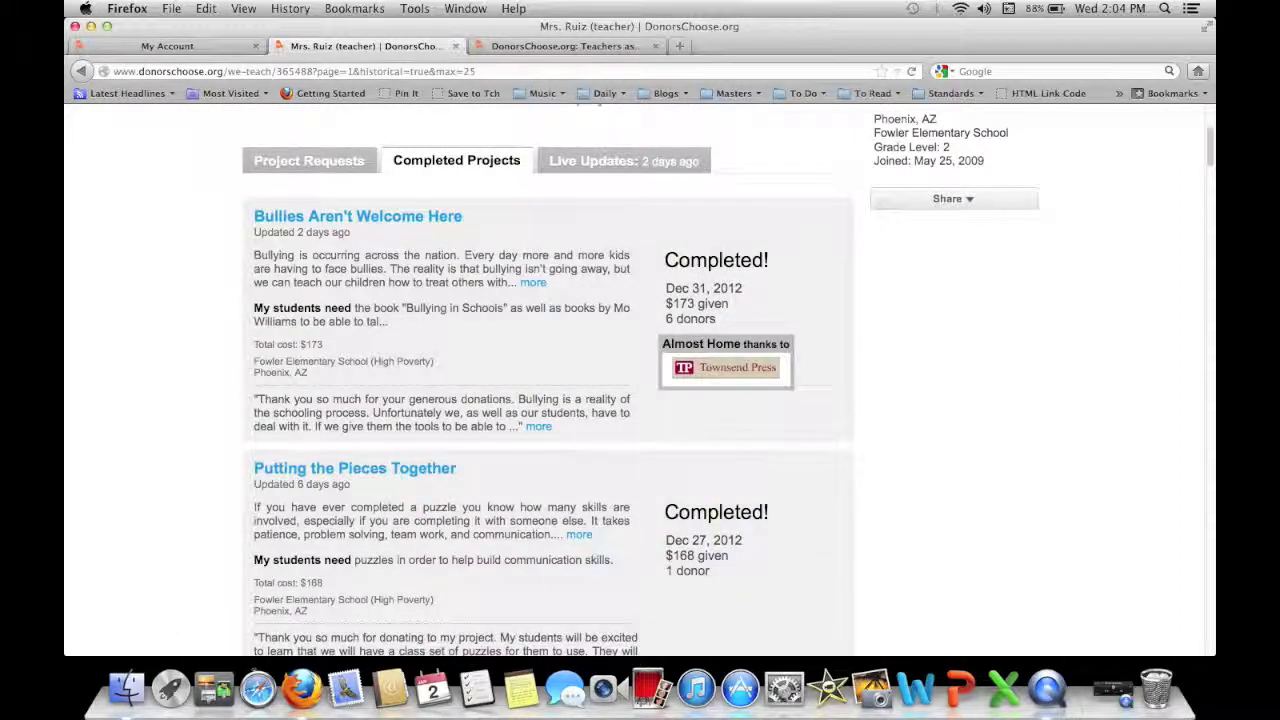
scroll(412, 283, "down", 4)
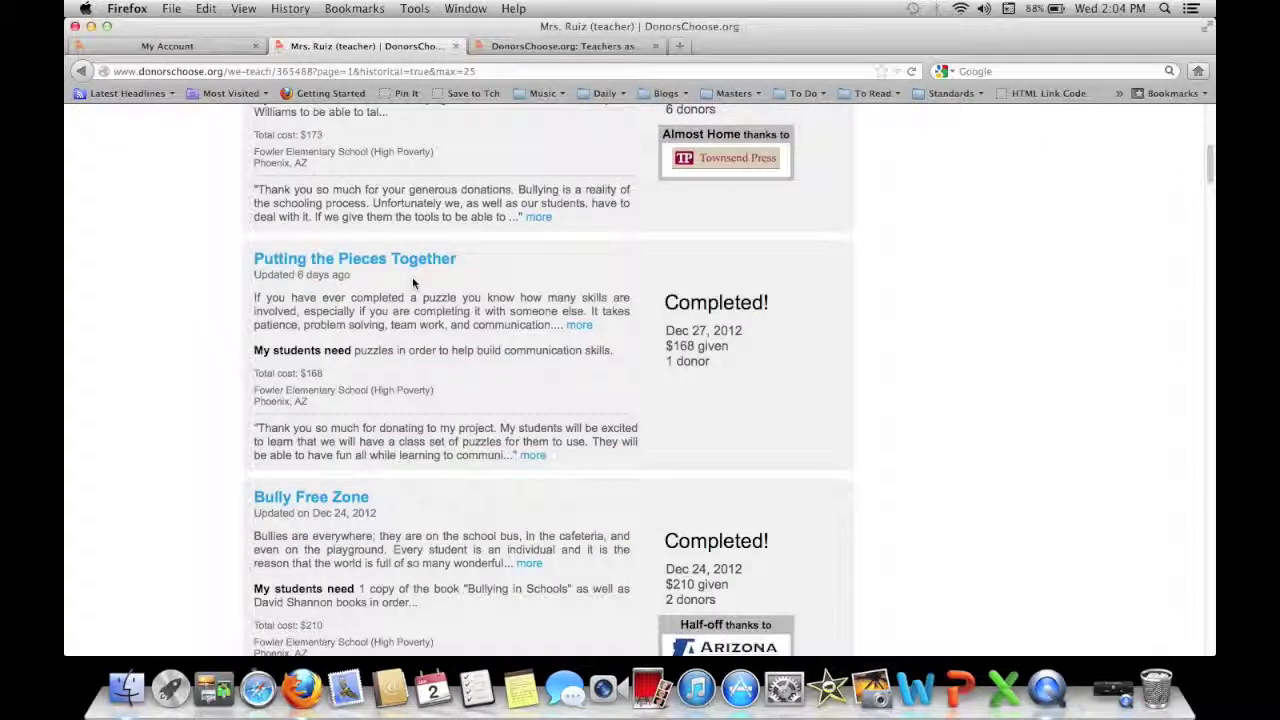
scroll(410, 270, "down", 10)
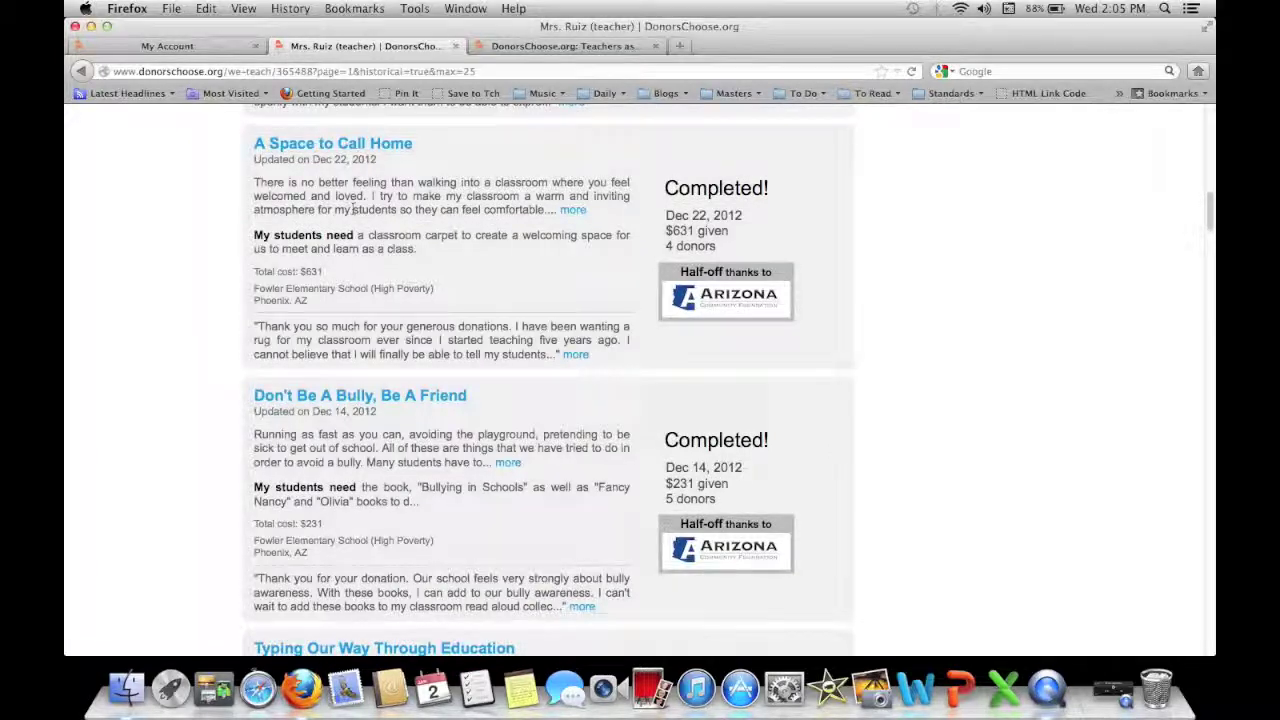
scroll(357, 213, "down", 8)
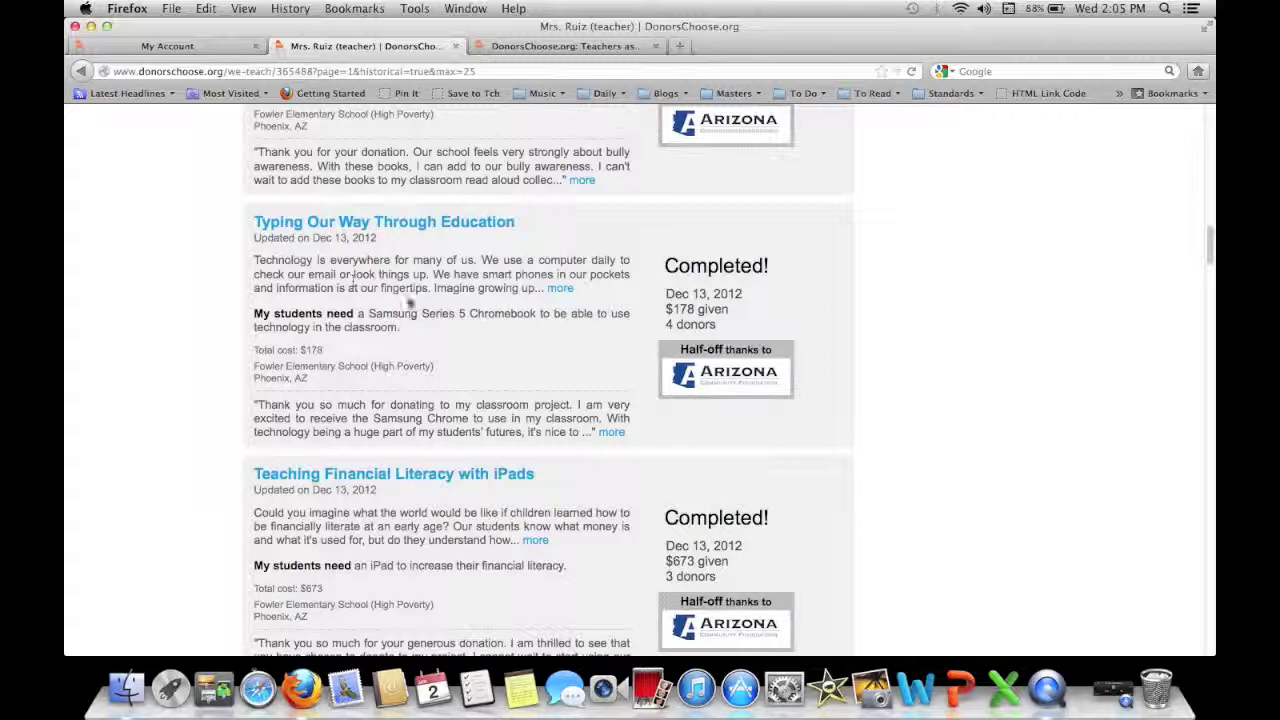
scroll(398, 304, "down", 4)
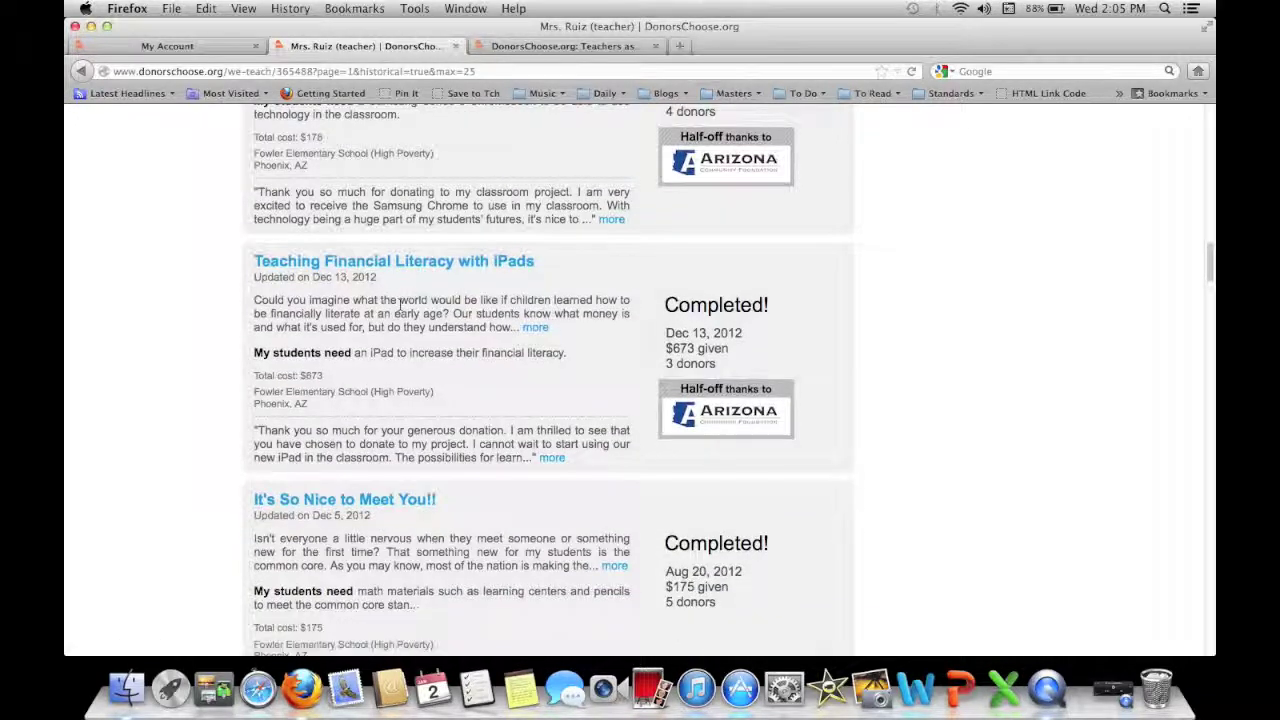
scroll(404, 268, "down", 3)
scroll(404, 268, "down", 3)
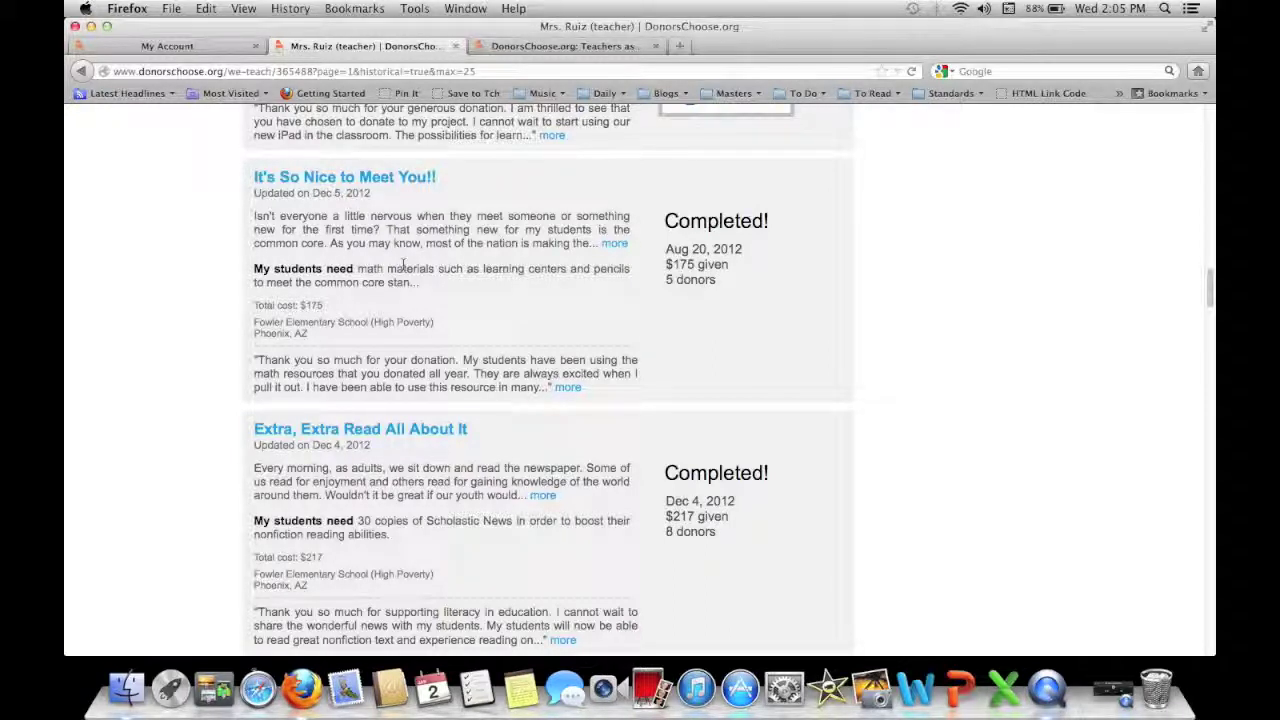
scroll(403, 263, "down", 4)
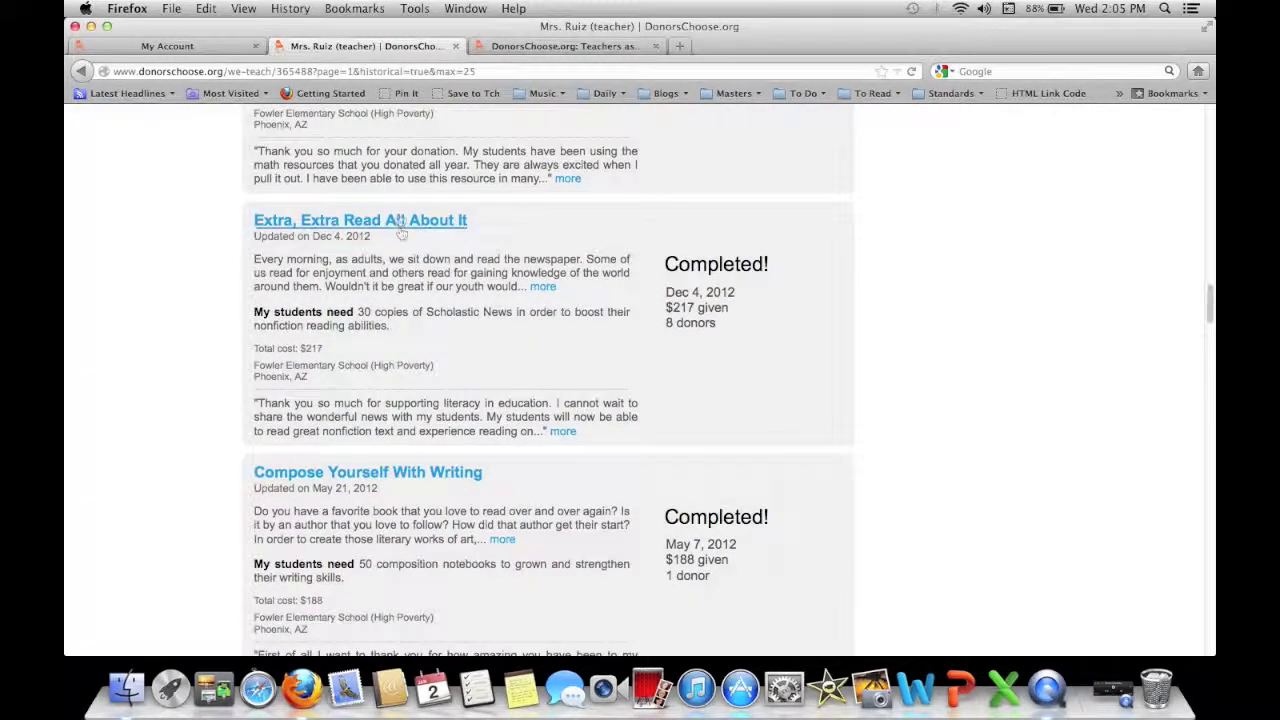
scroll(400, 222, "down", 6)
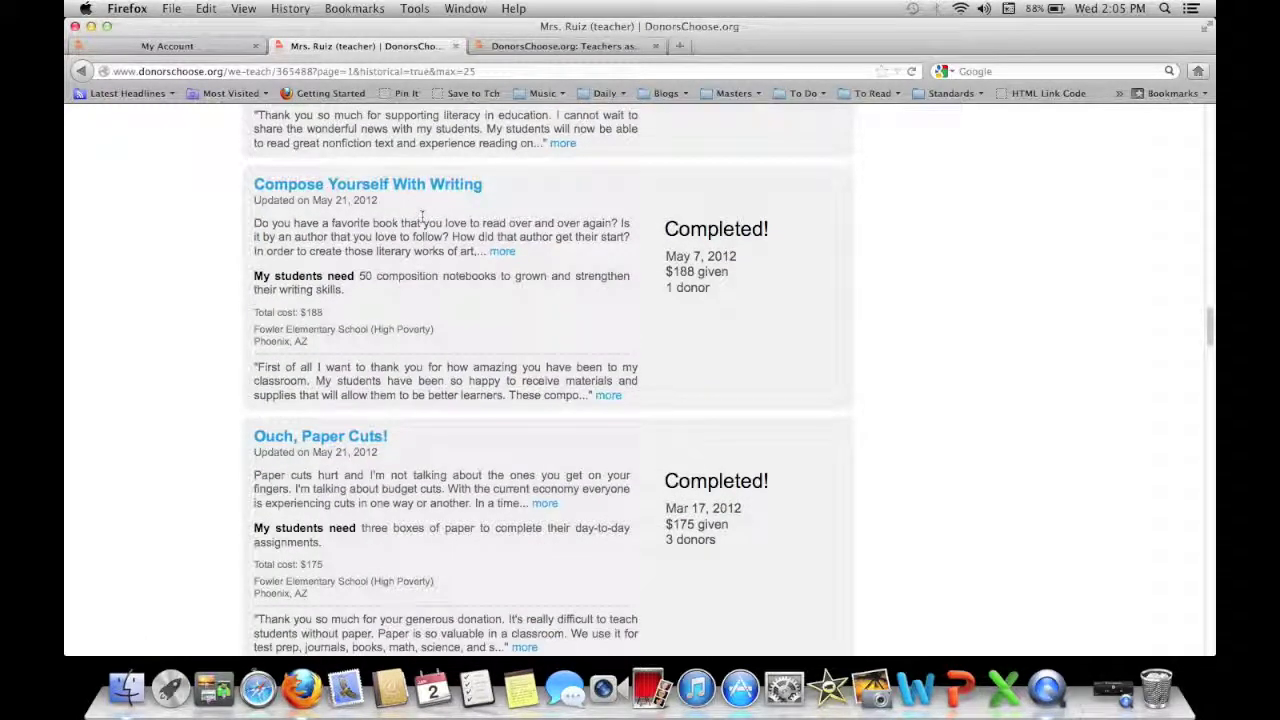
scroll(422, 217, "down", 5)
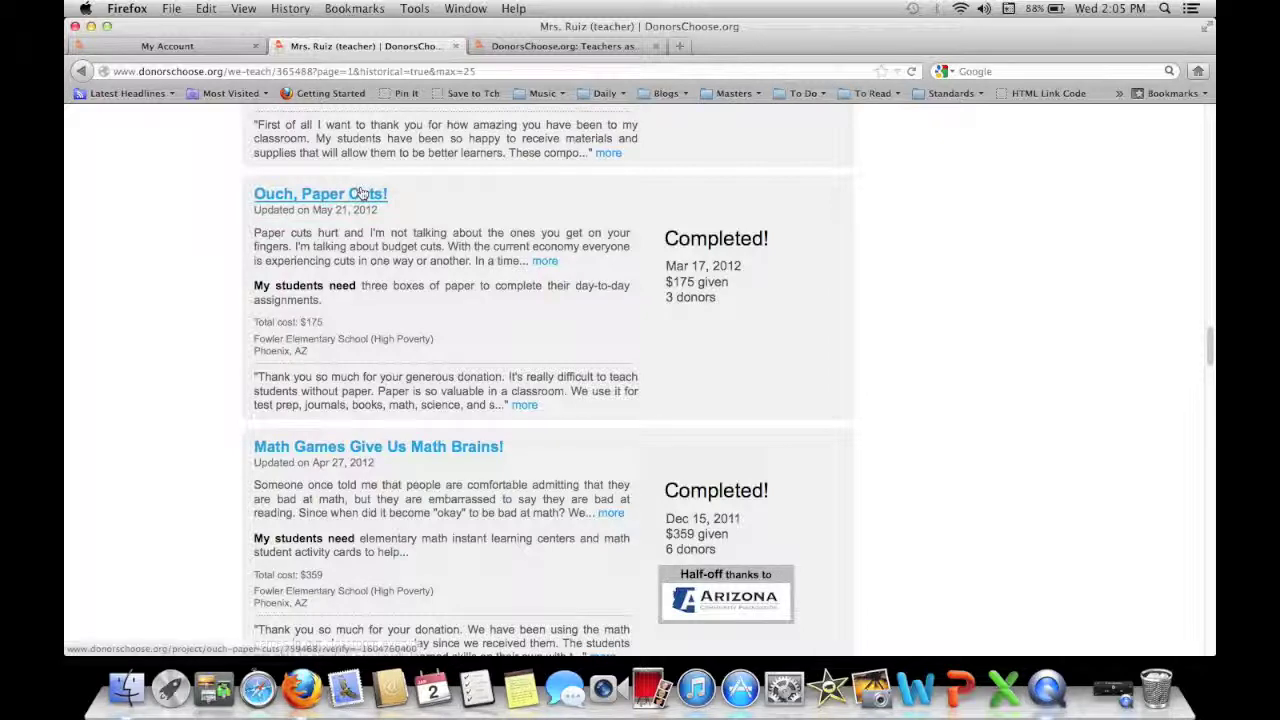
scroll(360, 200, "down", 12)
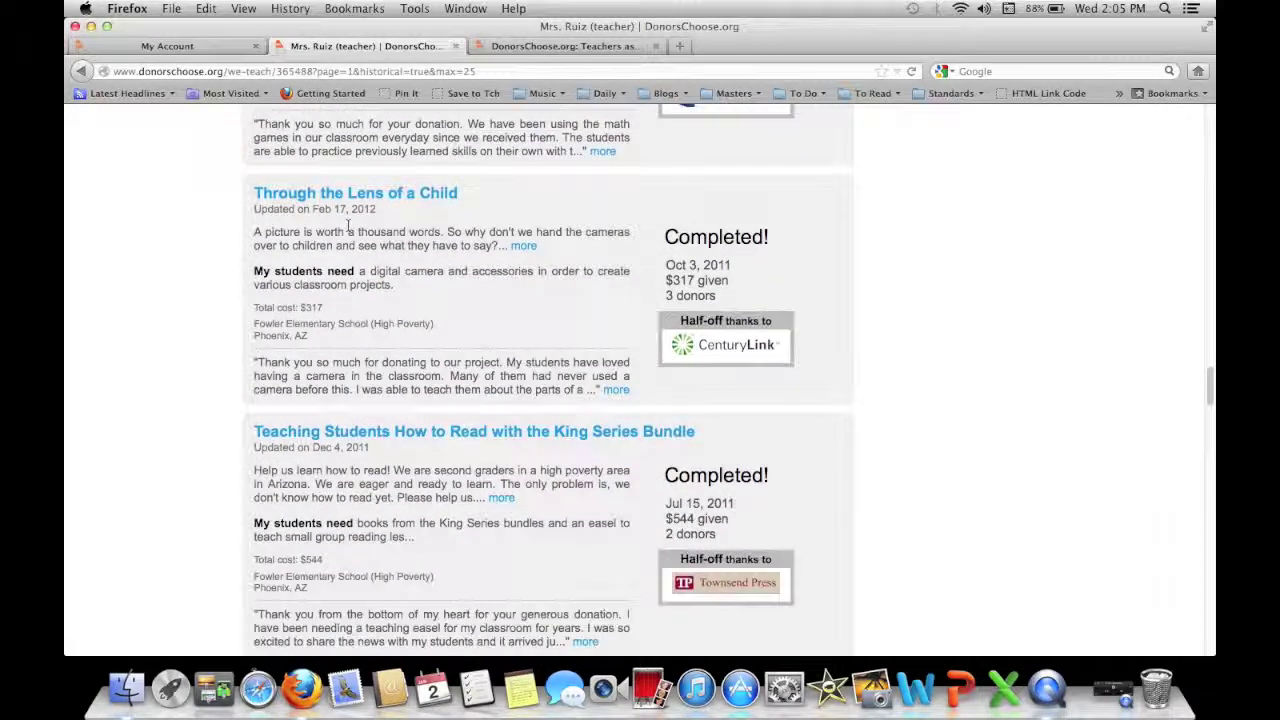
scroll(348, 228, "down", 18)
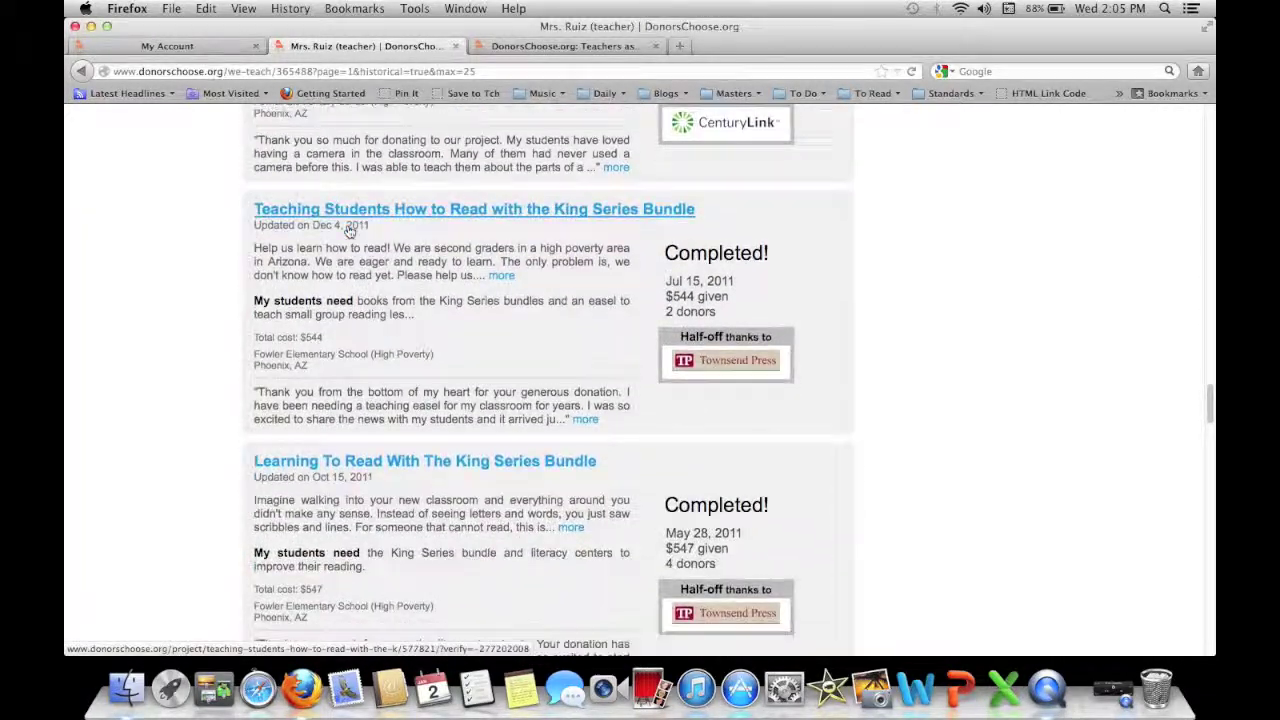
scroll(348, 230, "down", 3)
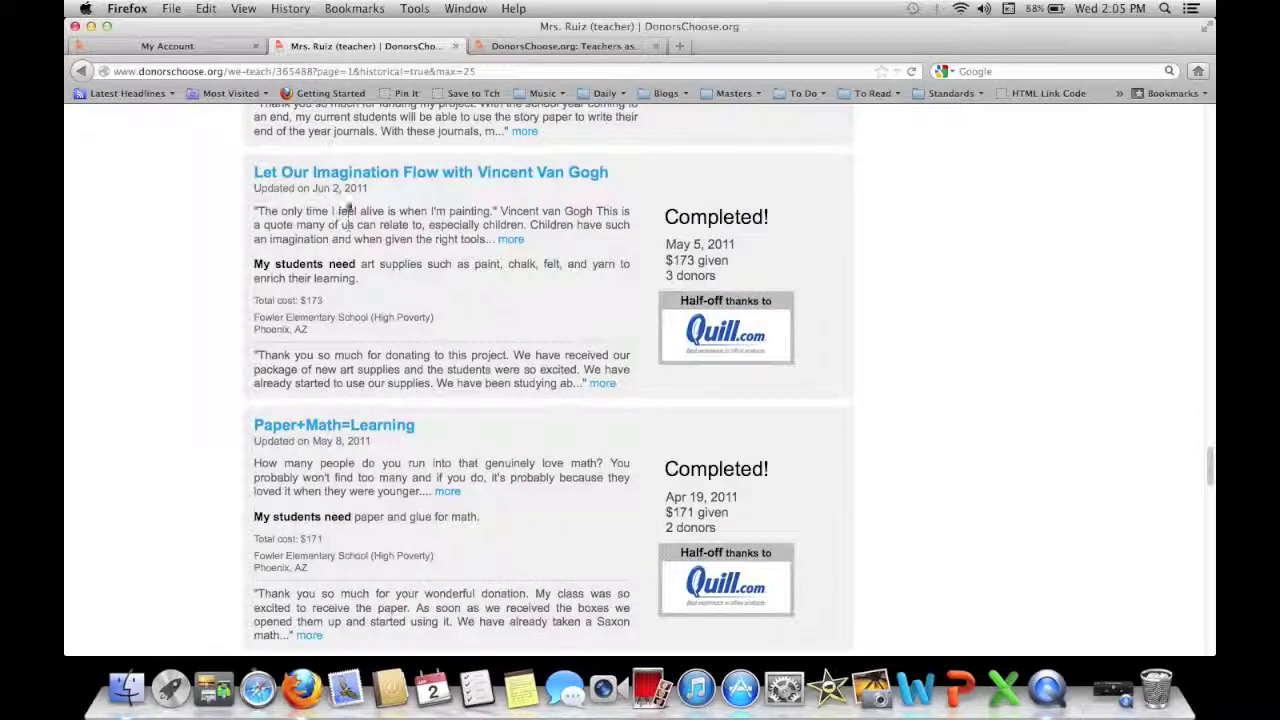
scroll(423, 308, "down", 10)
scroll(425, 310, "down", 5)
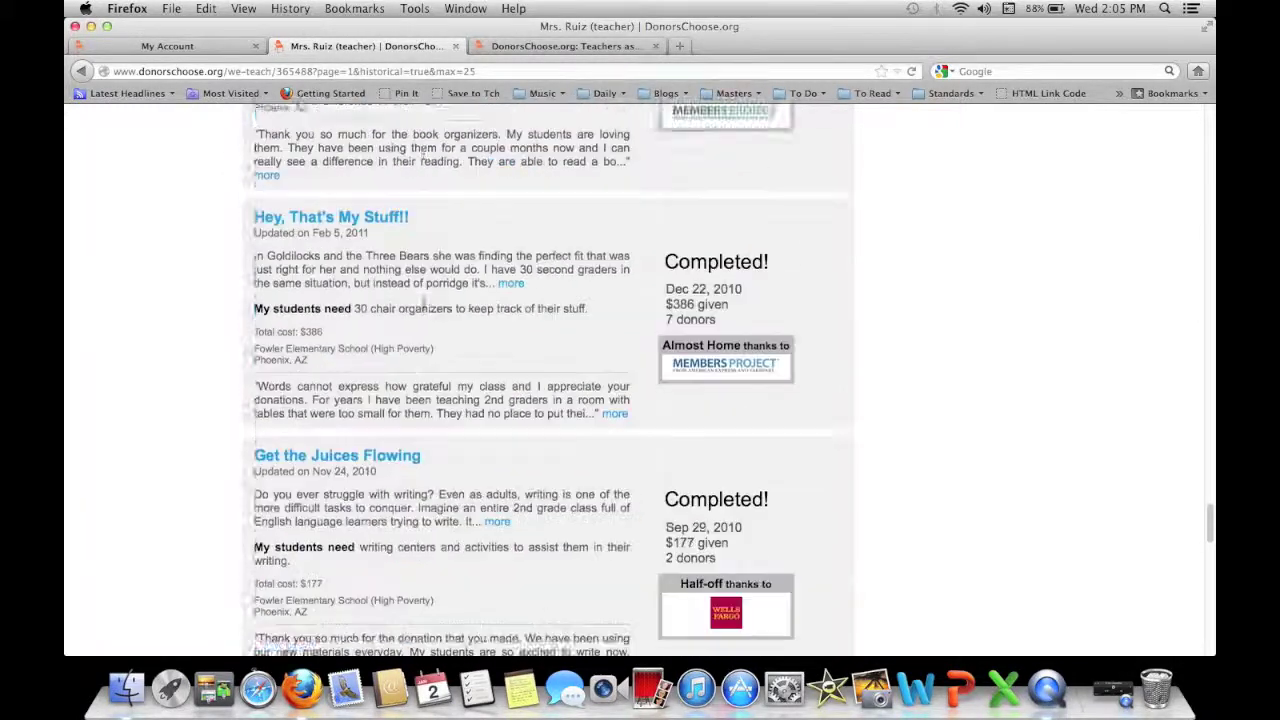
scroll(428, 311, "up", 2)
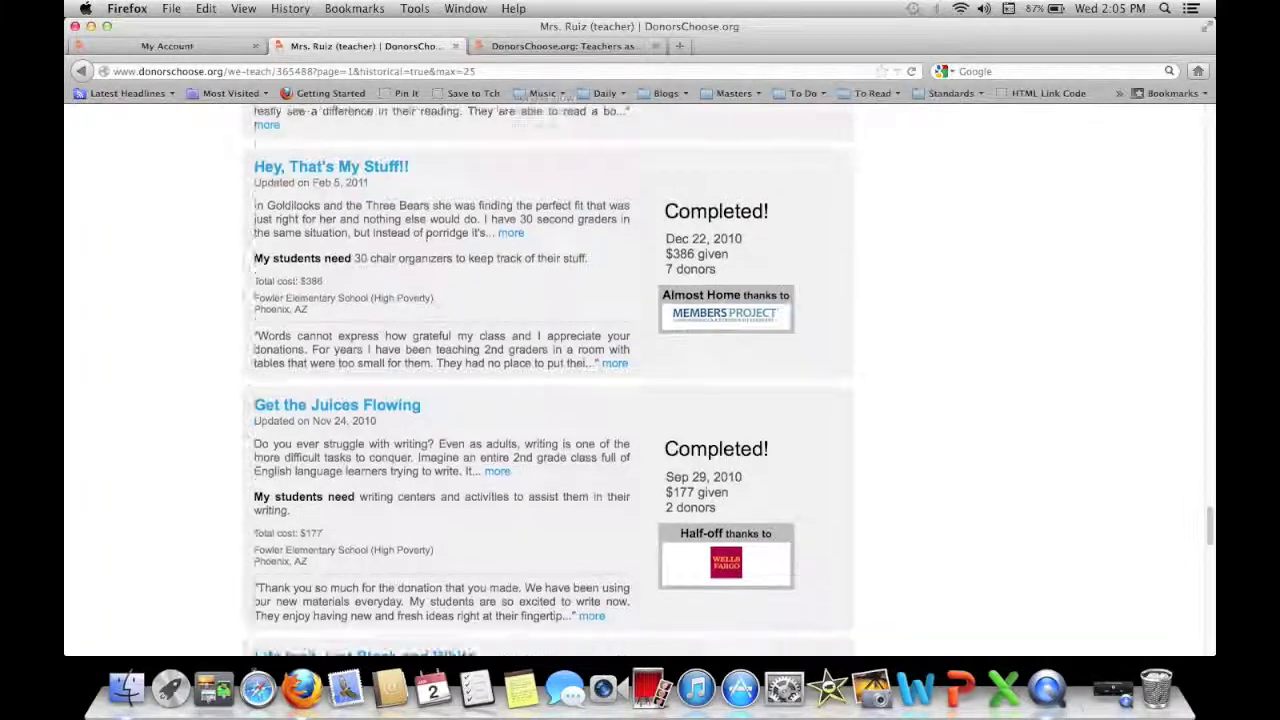
scroll(426, 240, "down", 6)
scroll(426, 238, "down", 10)
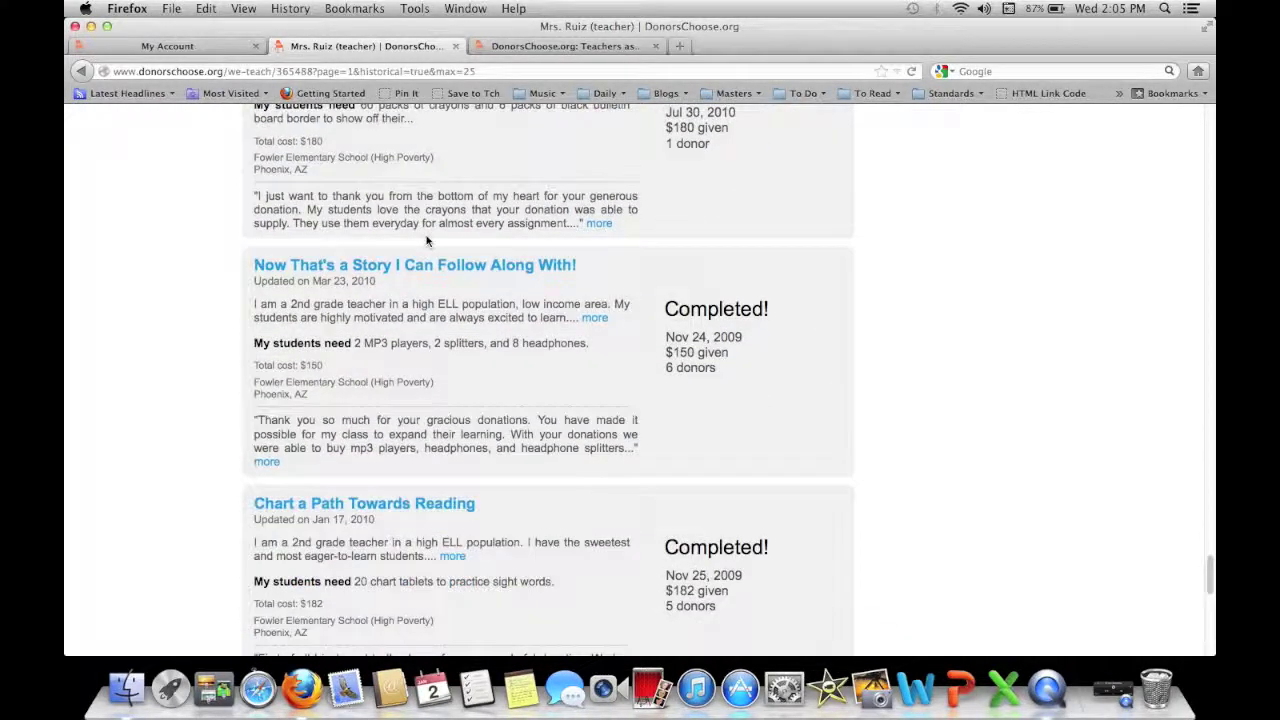
scroll(426, 240, "up", 3)
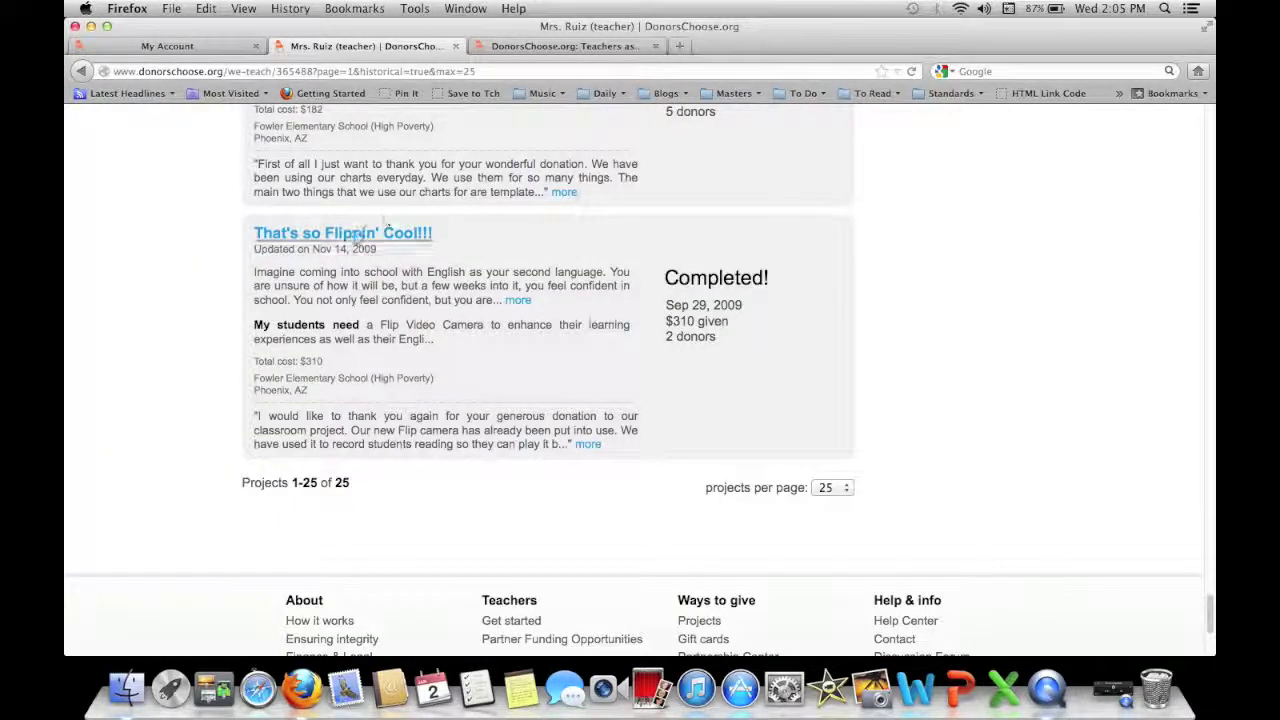
scroll(430, 315, "up", 5)
scroll(430, 315, "up", 15)
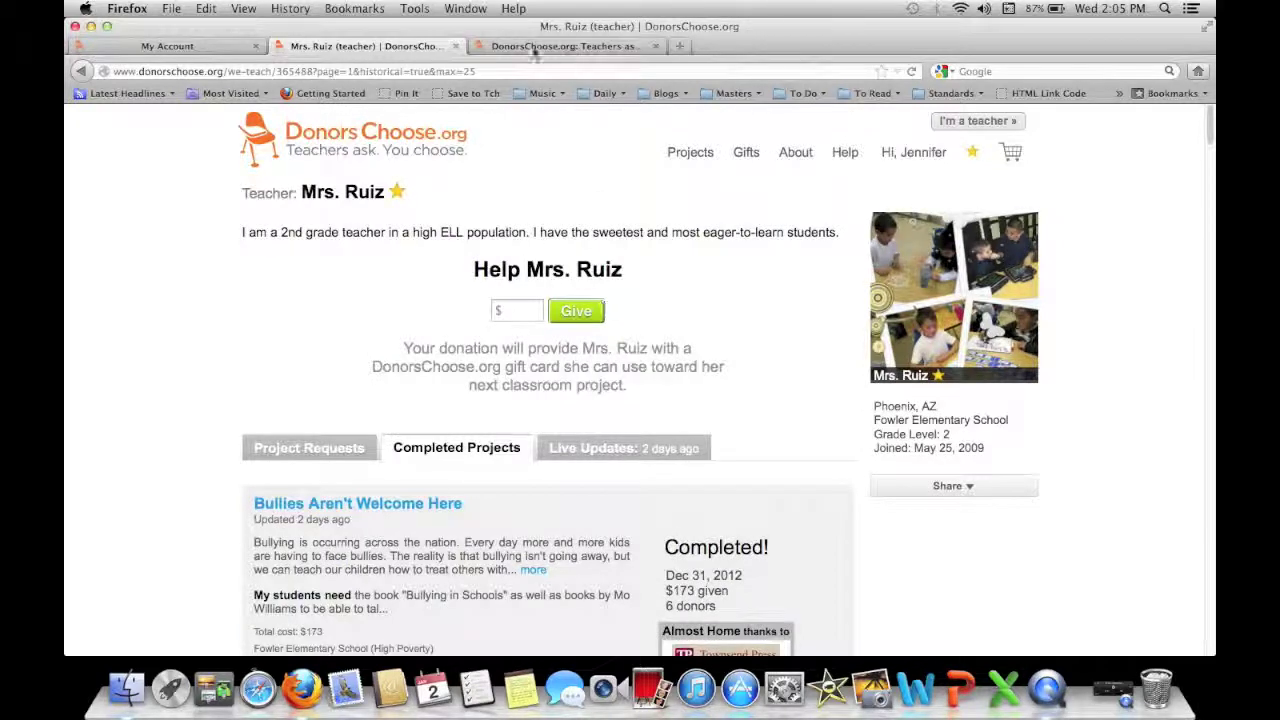
Open the Teachers information page from the site's footer links.
scroll(486, 449, "down", 20)
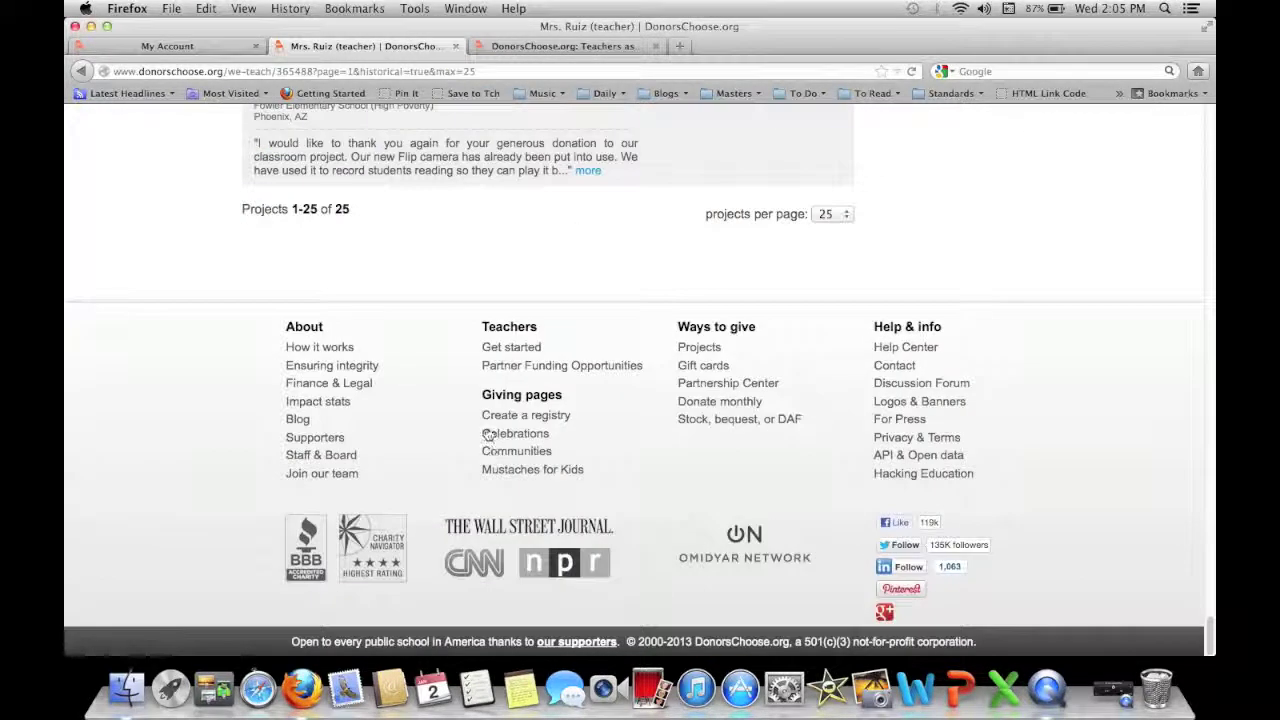
scroll(443, 211, "up", 3)
scroll(443, 240, "down", 3)
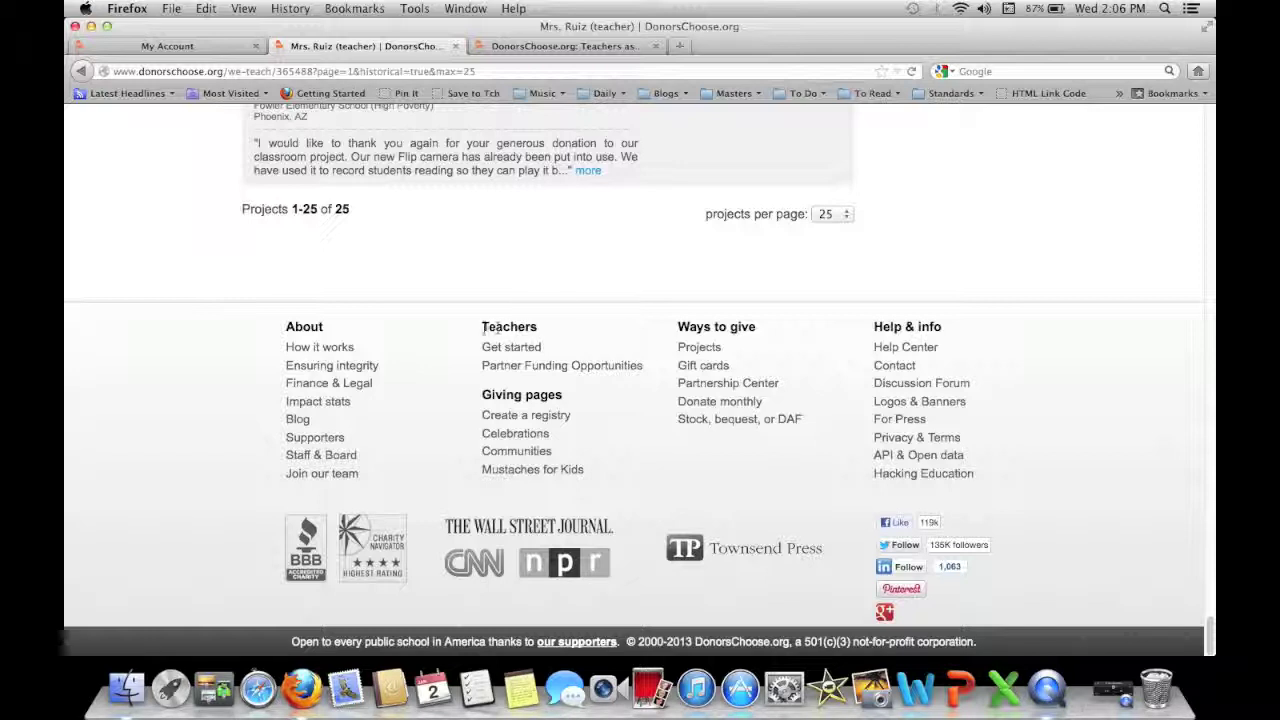
left_click(525, 330)
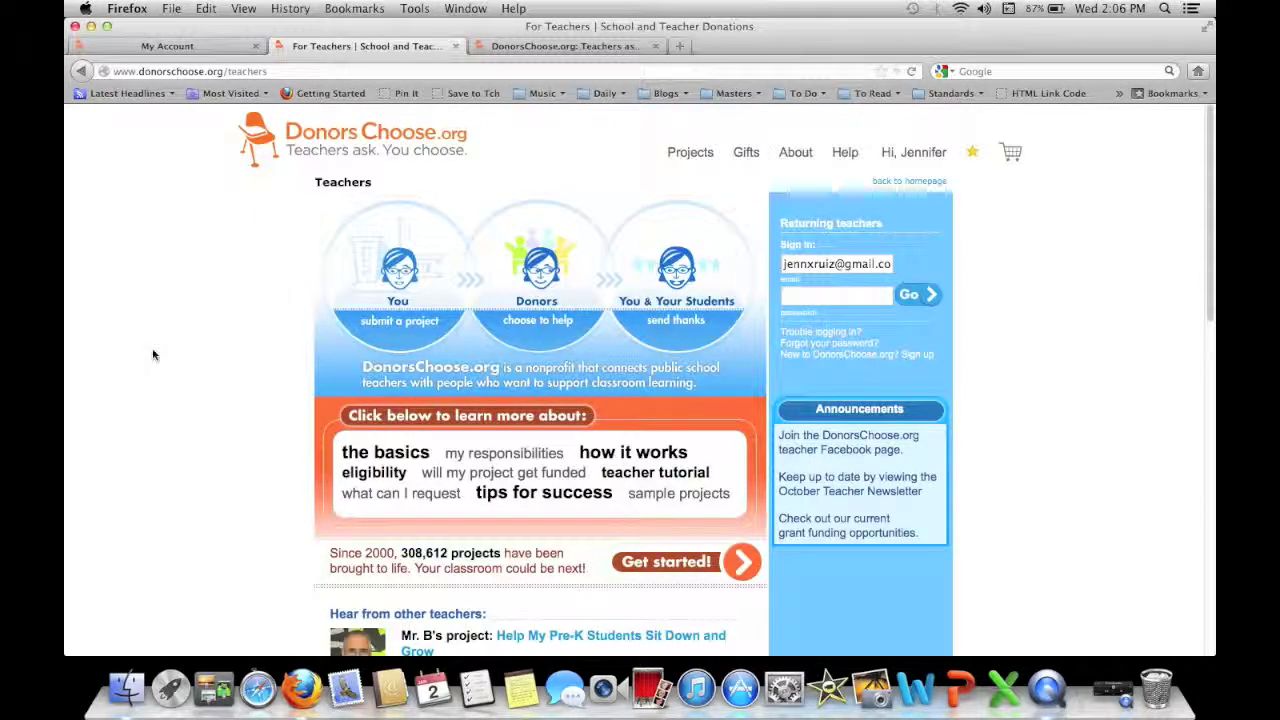
Look over the Teachers page and open Partner Funding Opportunities from its footer links.
scroll(153, 354, "down", 3)
scroll(153, 354, "down", 7)
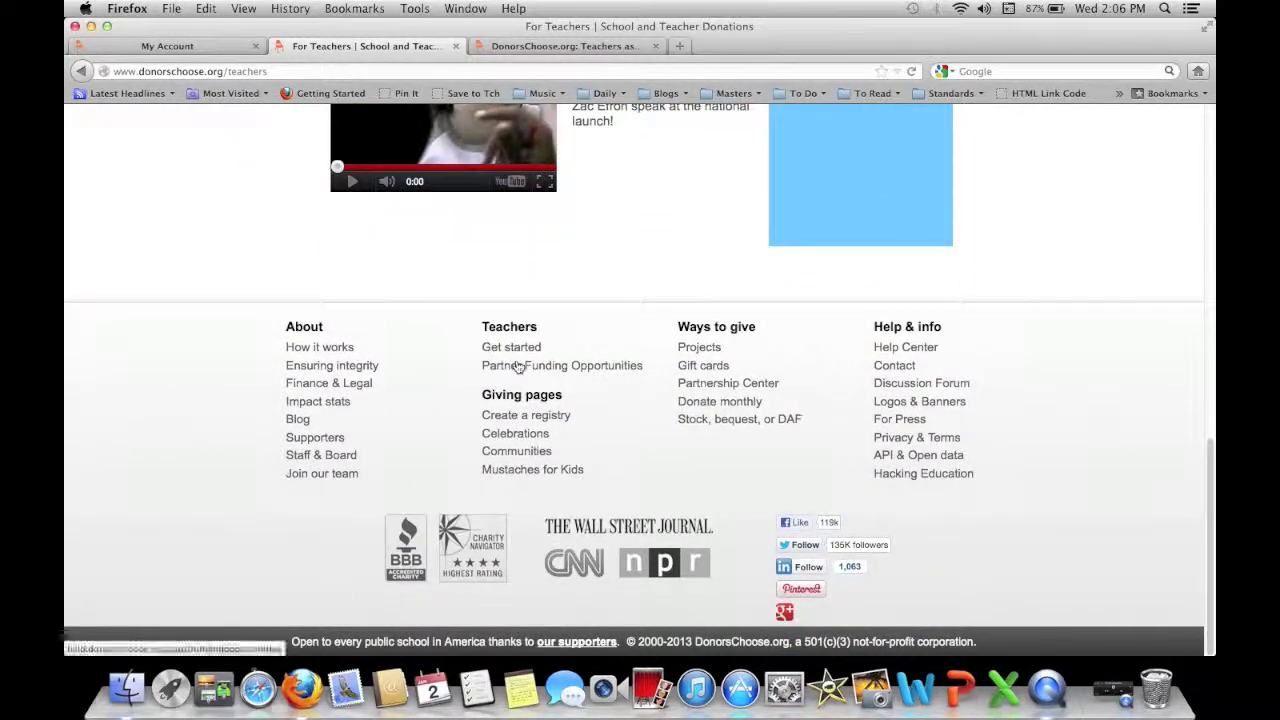
left_click(517, 367)
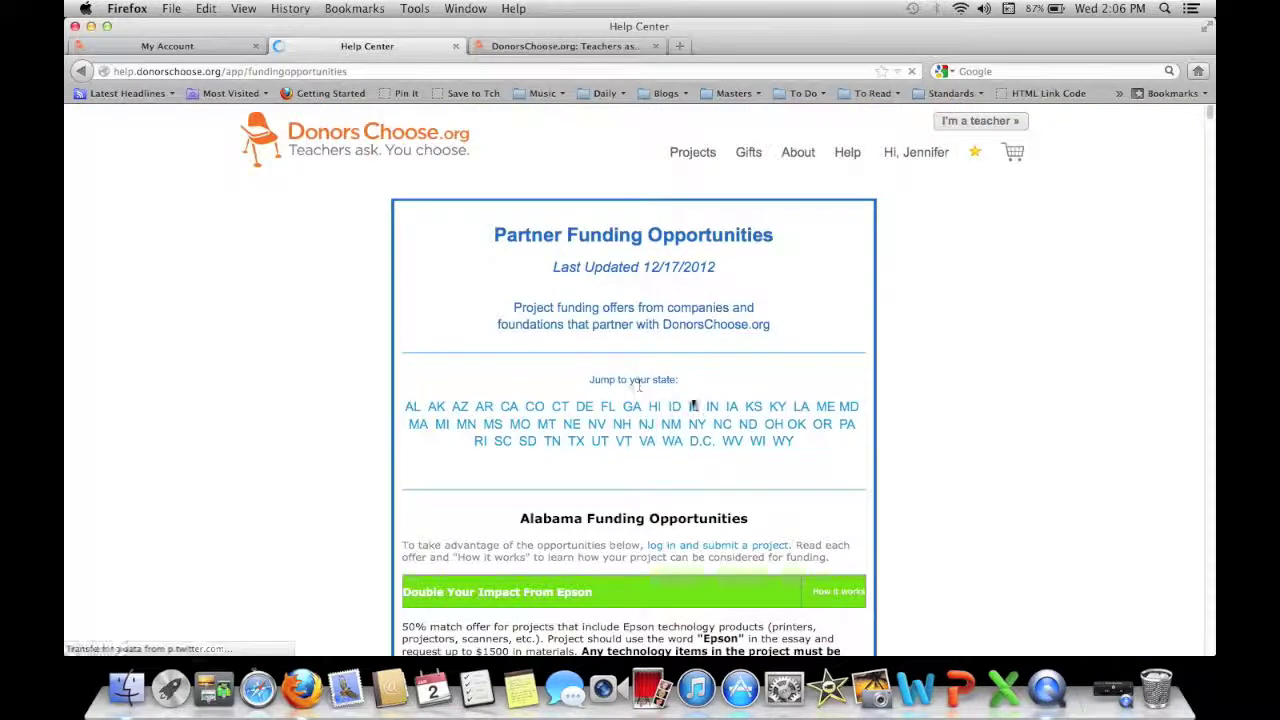
Jump to the Arizona funding opportunities and review the partner offers from Epson, Townsend Press, Disney and the Lily Sarah Grace Fund.
left_click(461, 407)
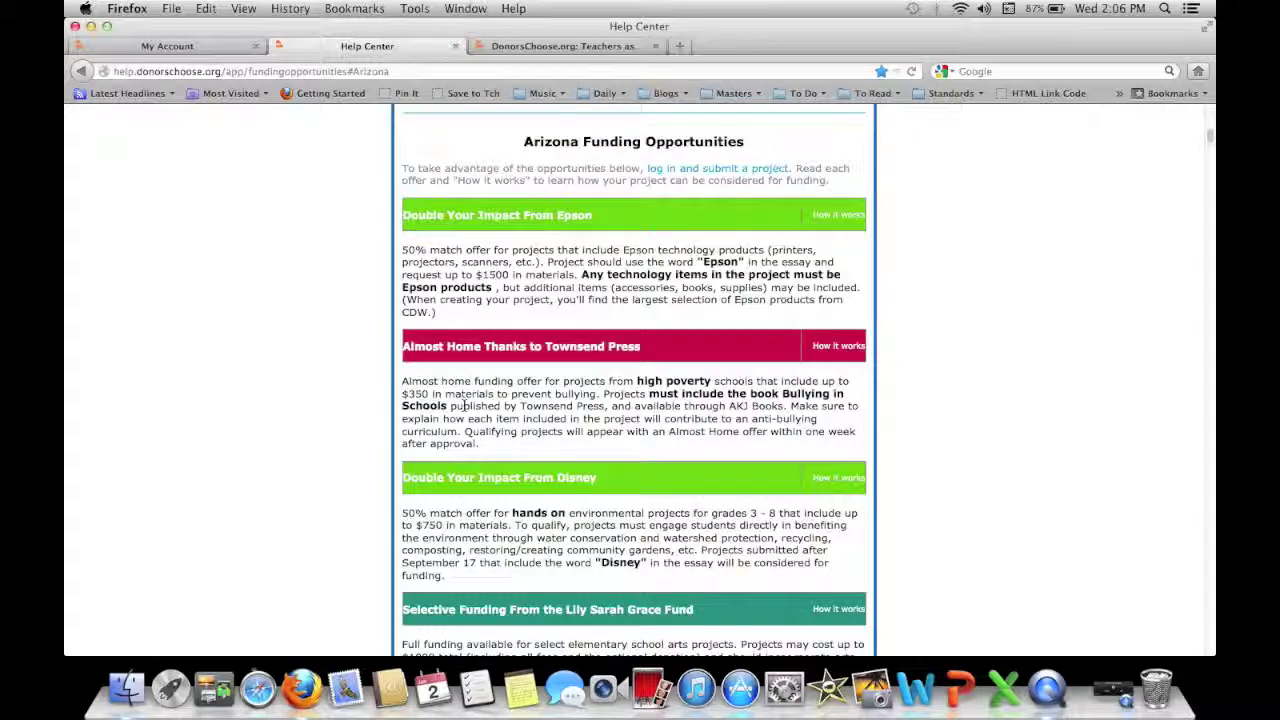
scroll(463, 405, "down", 2)
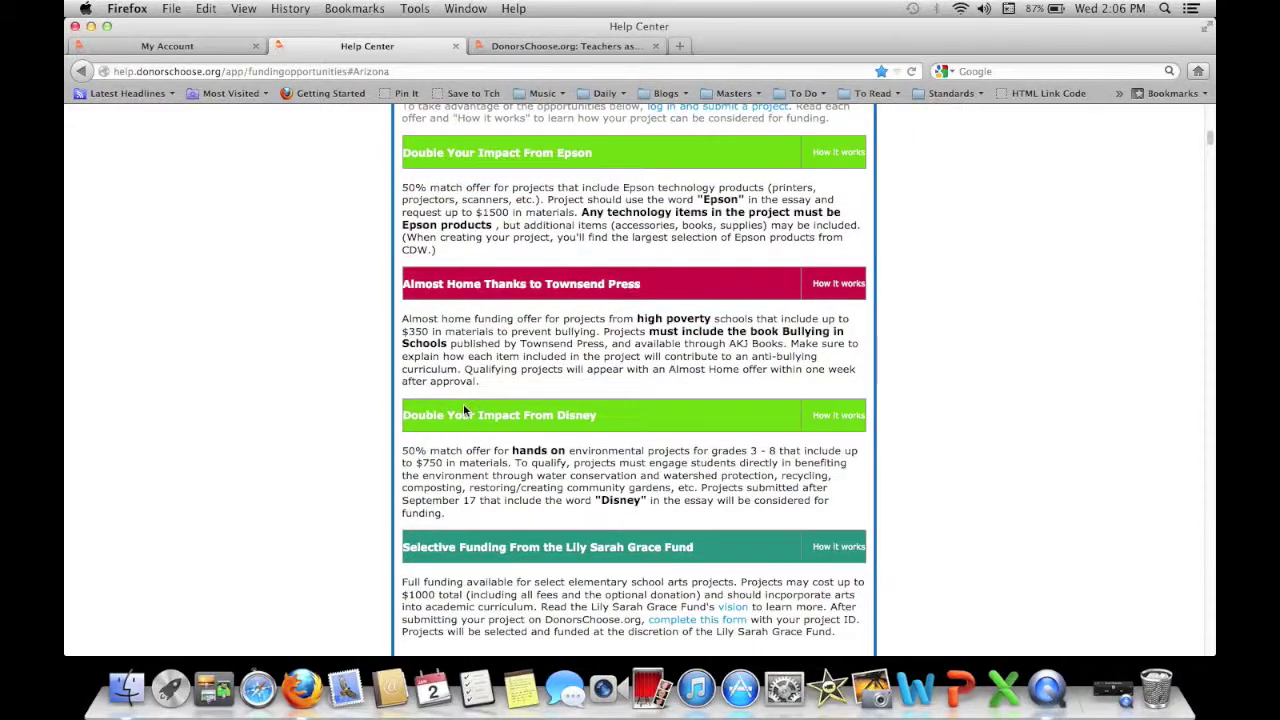
scroll(463, 403, "down", 2)
scroll(463, 403, "up", 2)
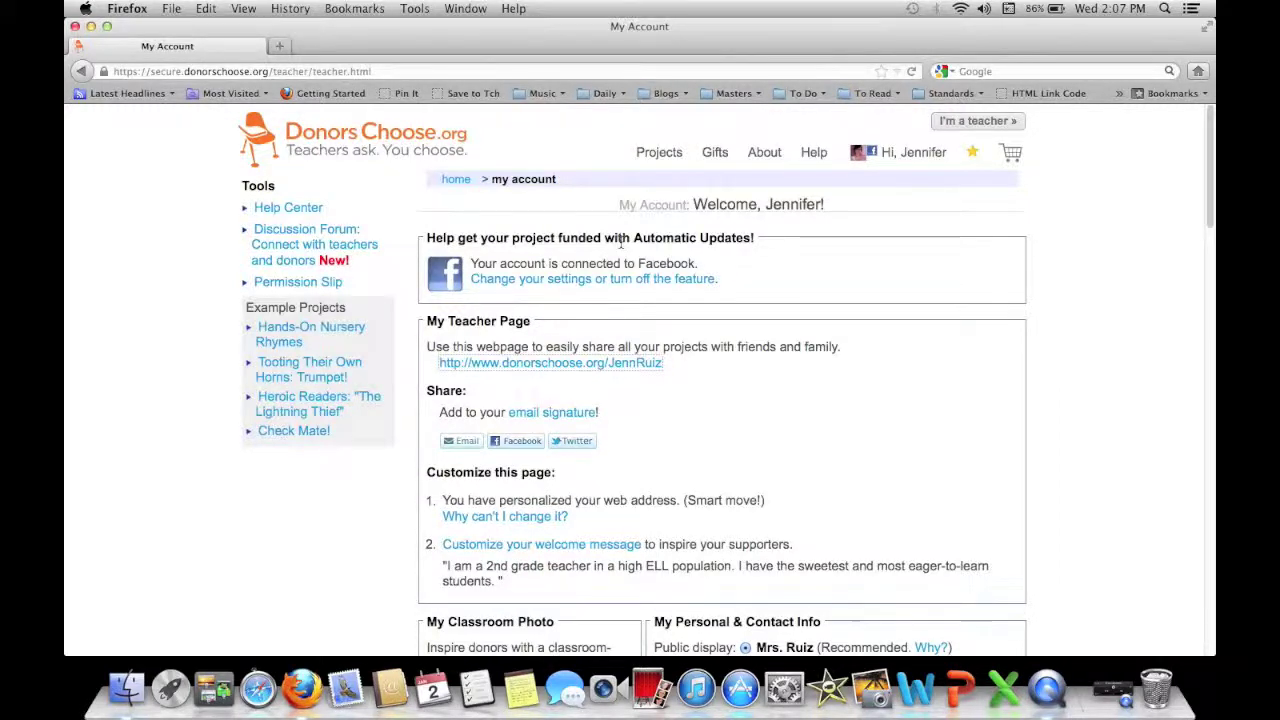
Find the My Points and Benefits section on the account page and highlight the points balance.
scroll(620, 242, "down", 10)
left_click_drag(654, 150, 763, 150)
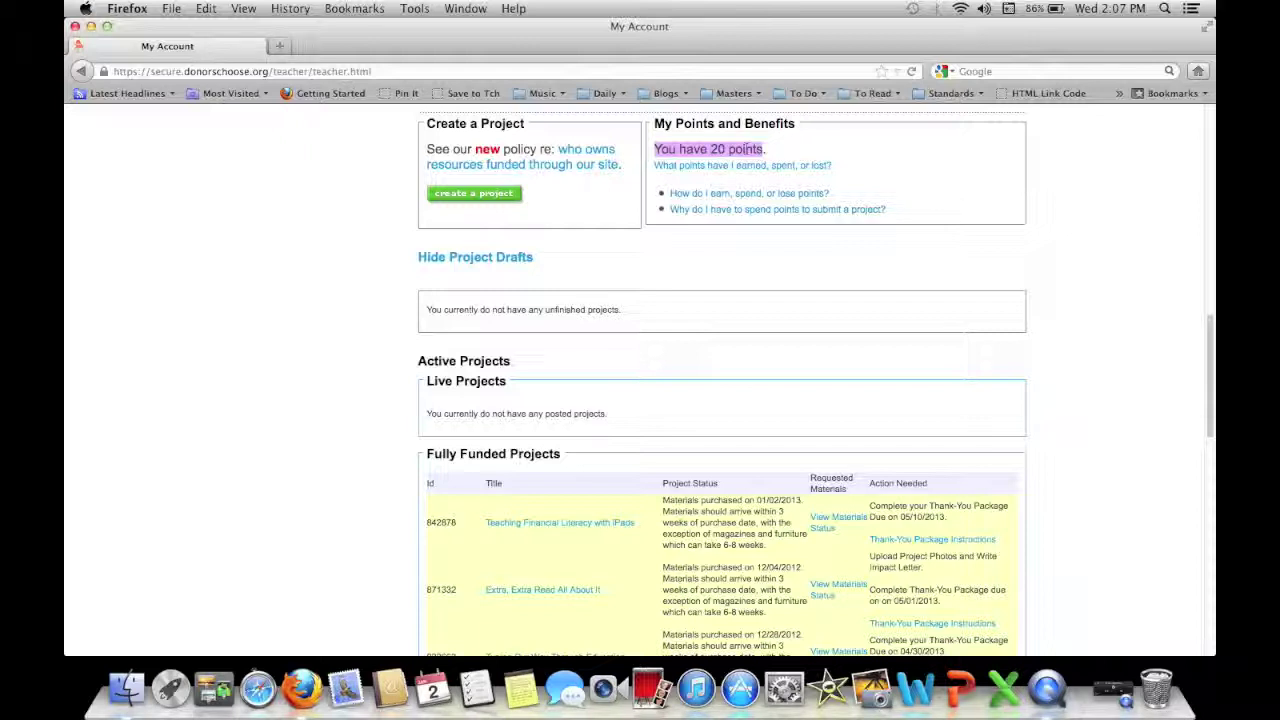
left_click(989, 232)
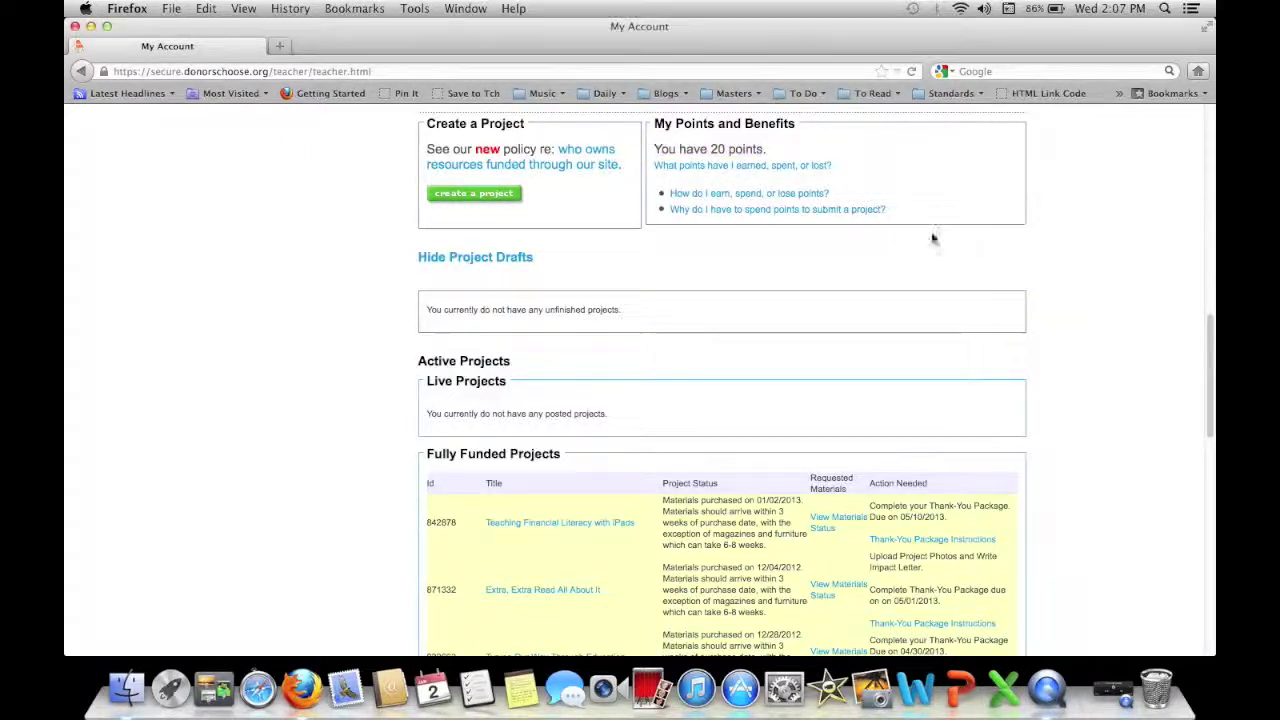
Start creating a new project and continue past the Welcome page to the Choose Project Type step.
left_click(501, 196)
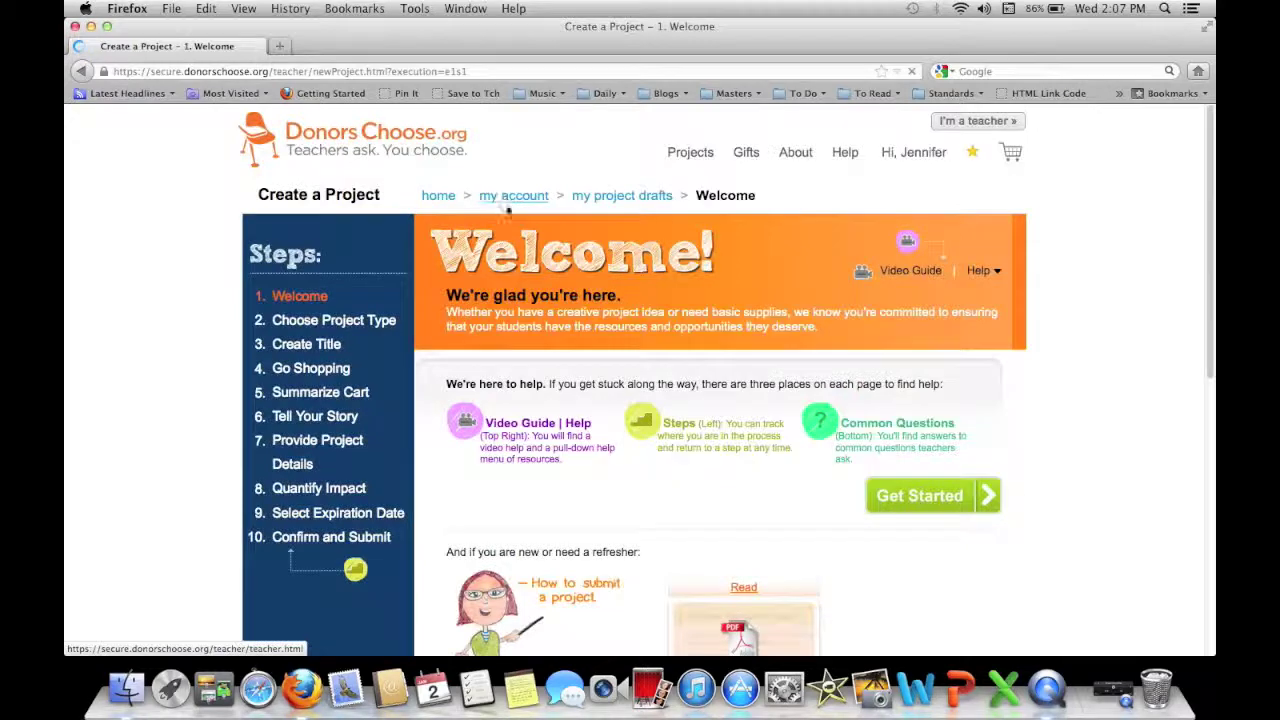
left_click(917, 497)
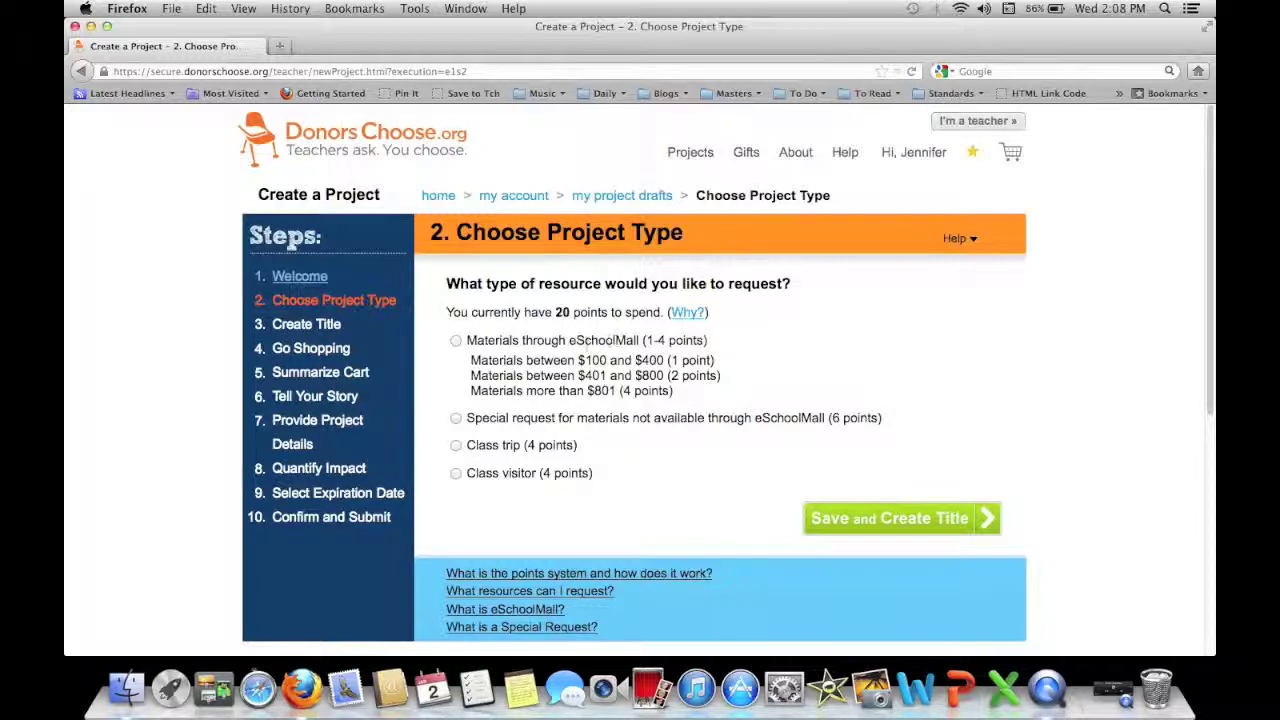
Highlight the point costs of the eSchoolMall material price ranges and of the special request option, and clear the highlighting.
left_click_drag(469, 360, 661, 408)
left_click(680, 403)
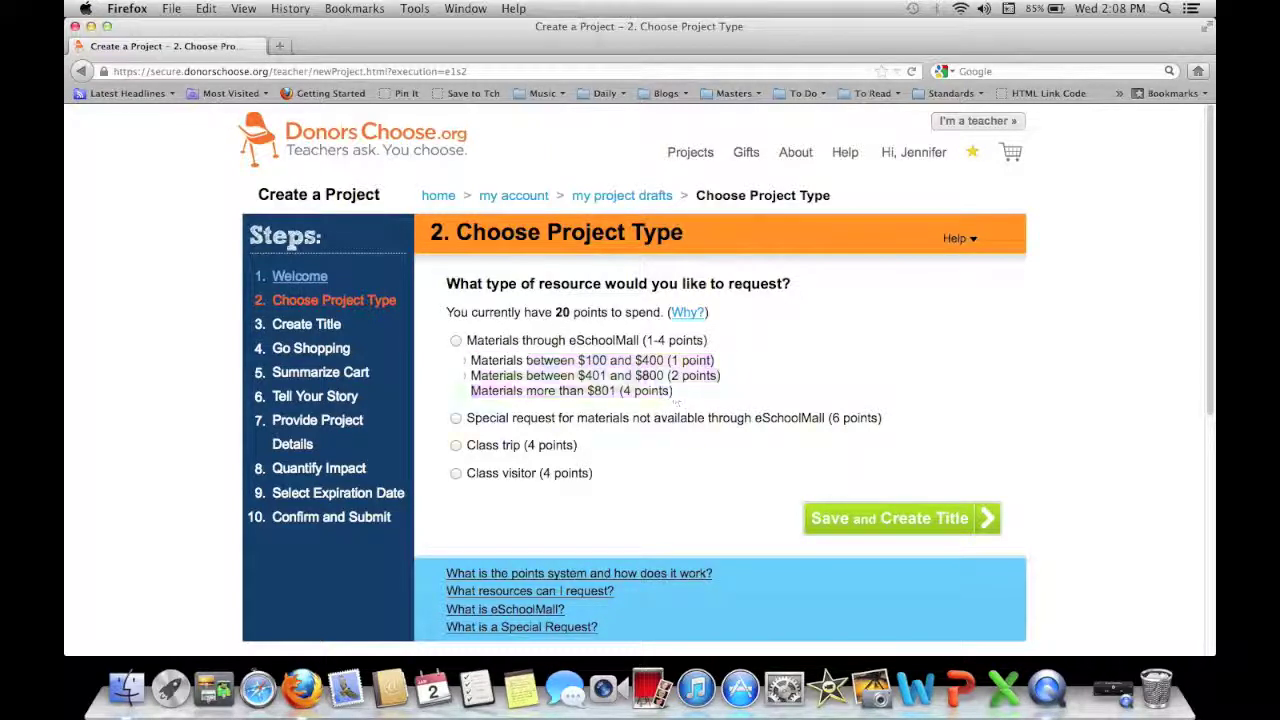
left_click_drag(578, 360, 680, 362)
left_click(680, 388)
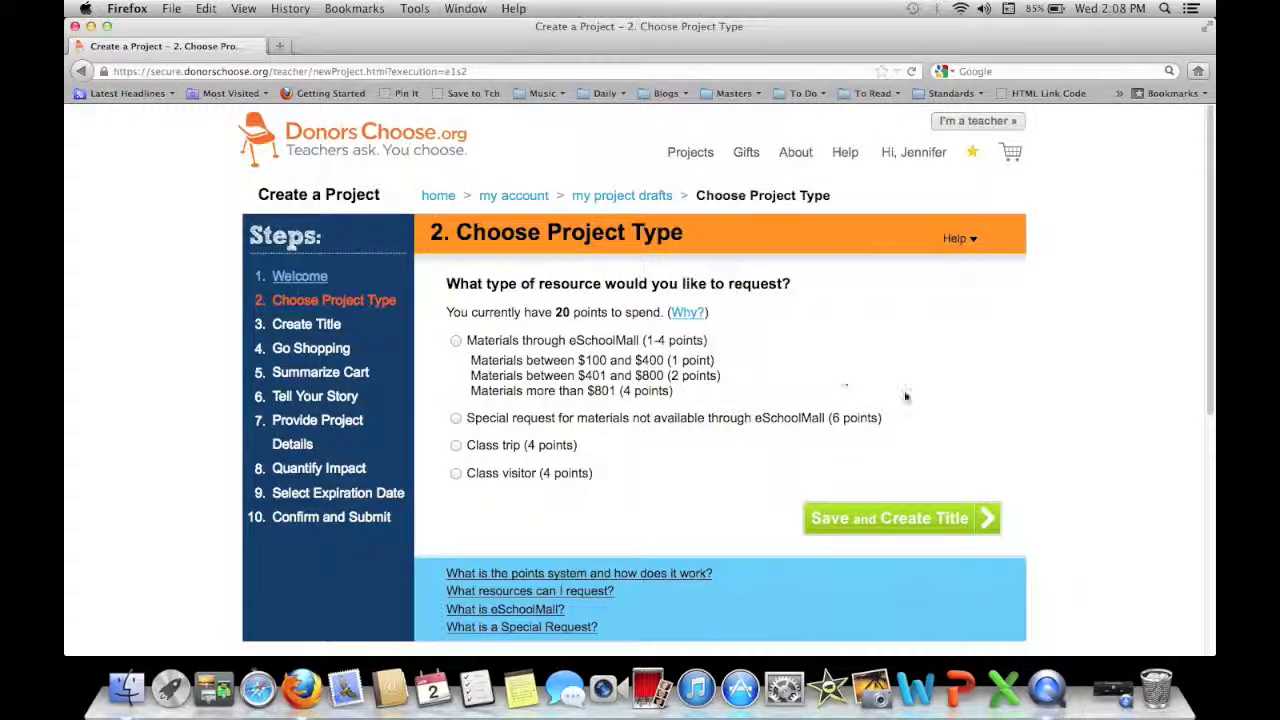
left_click_drag(835, 417, 878, 418)
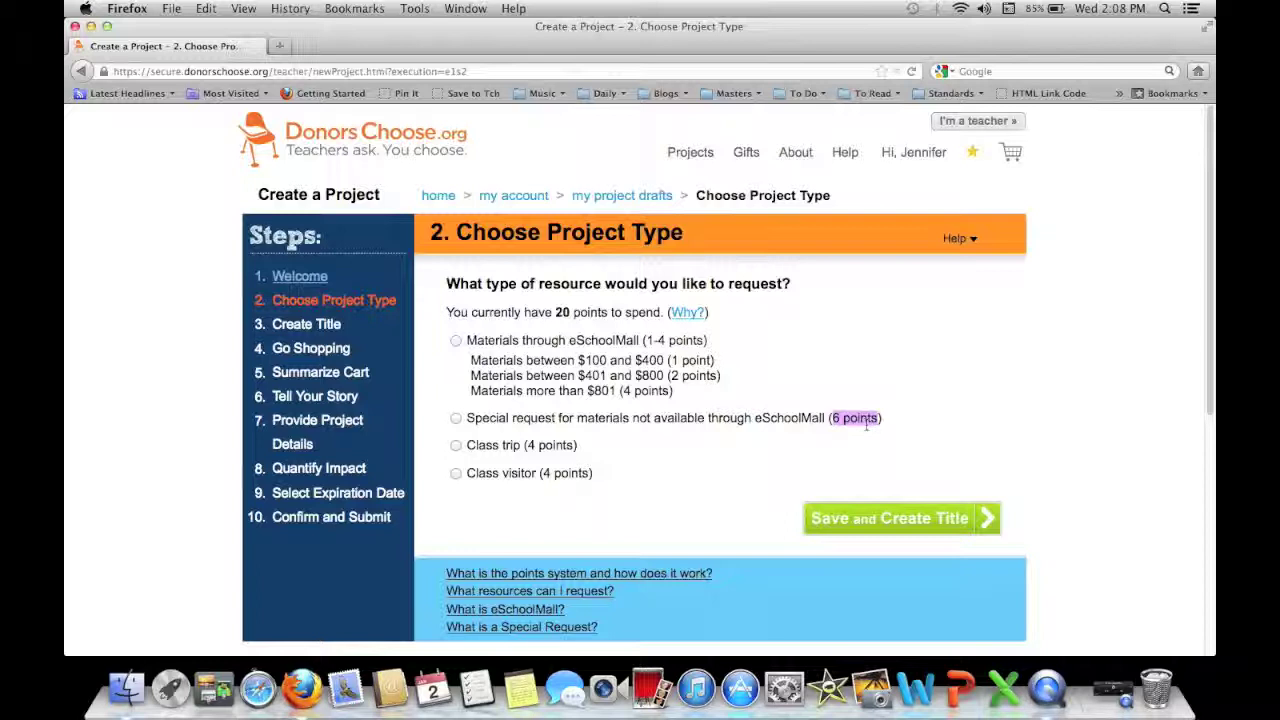
left_click(706, 360)
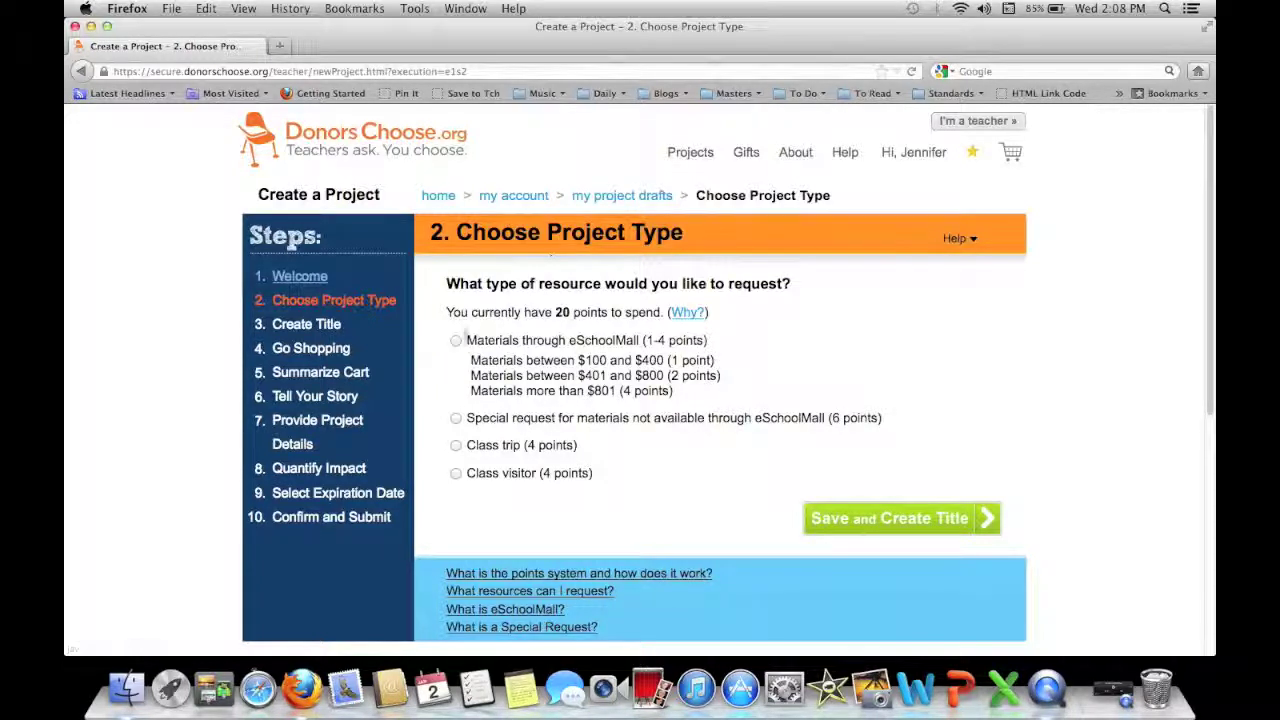
Select materials through eSchoolMall as the project type, title the project "Rulers", and continue to the Go Shopping step.
left_click(456, 341)
left_click(890, 520)
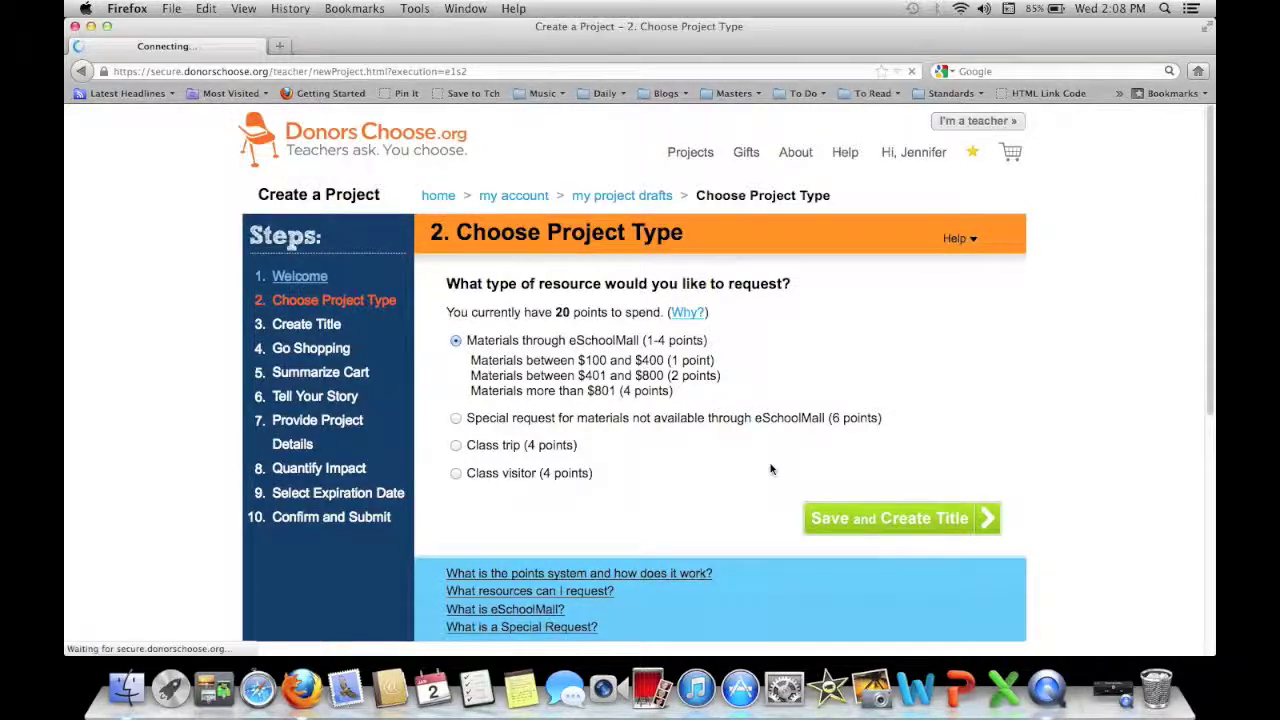
left_click(609, 364)
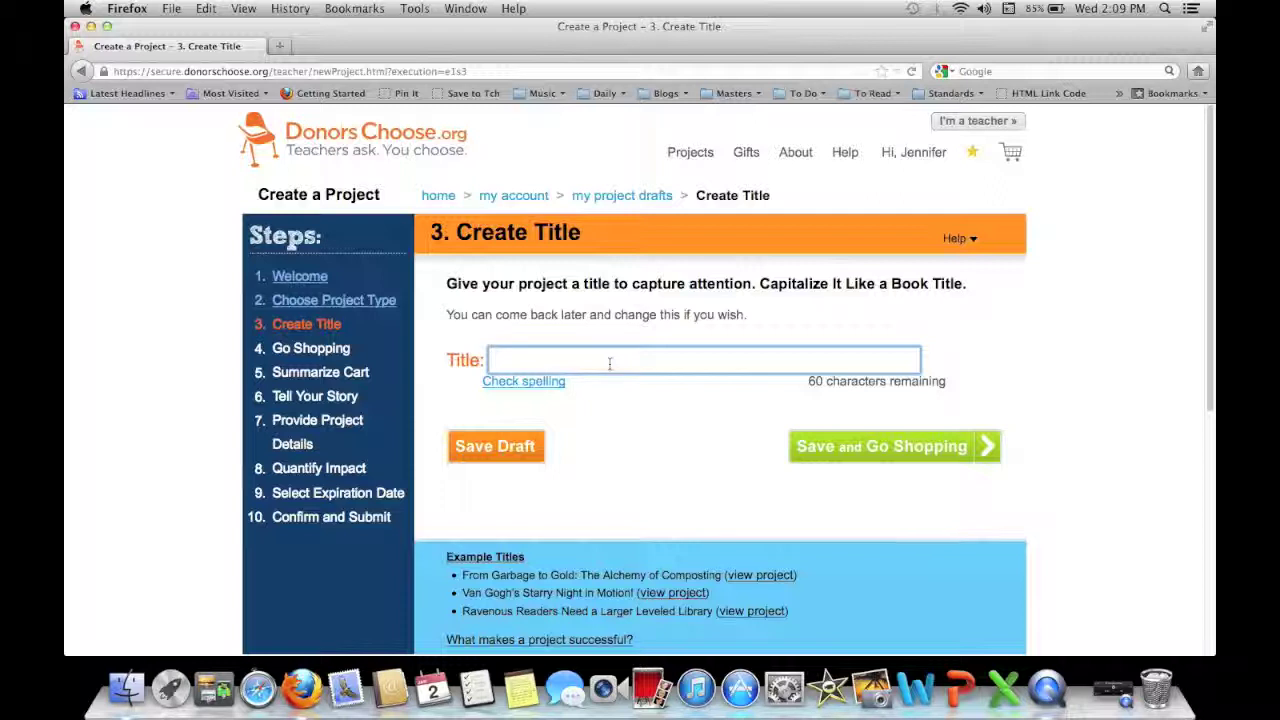
type("Rulers")
left_click(847, 448)
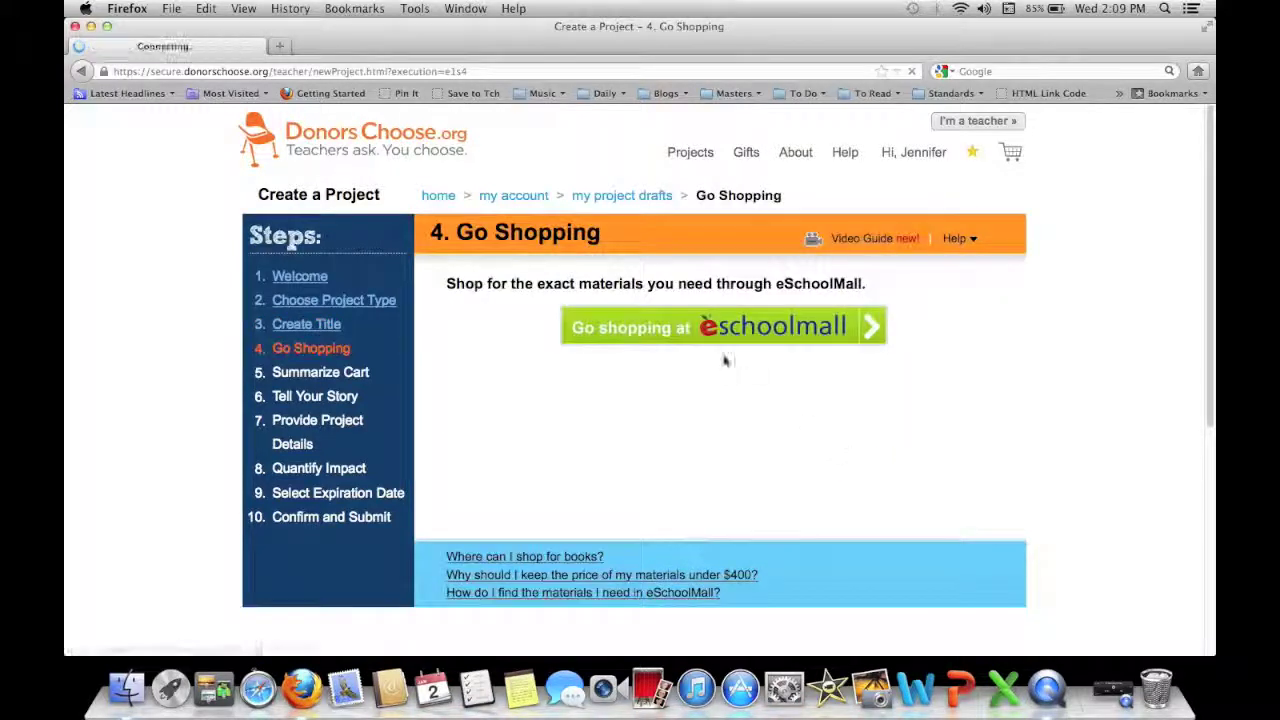
Enter the eSchoolMall site from the Go Shopping step and choose Lakeshore Learning as the vendor website to visit.
left_click(733, 345)
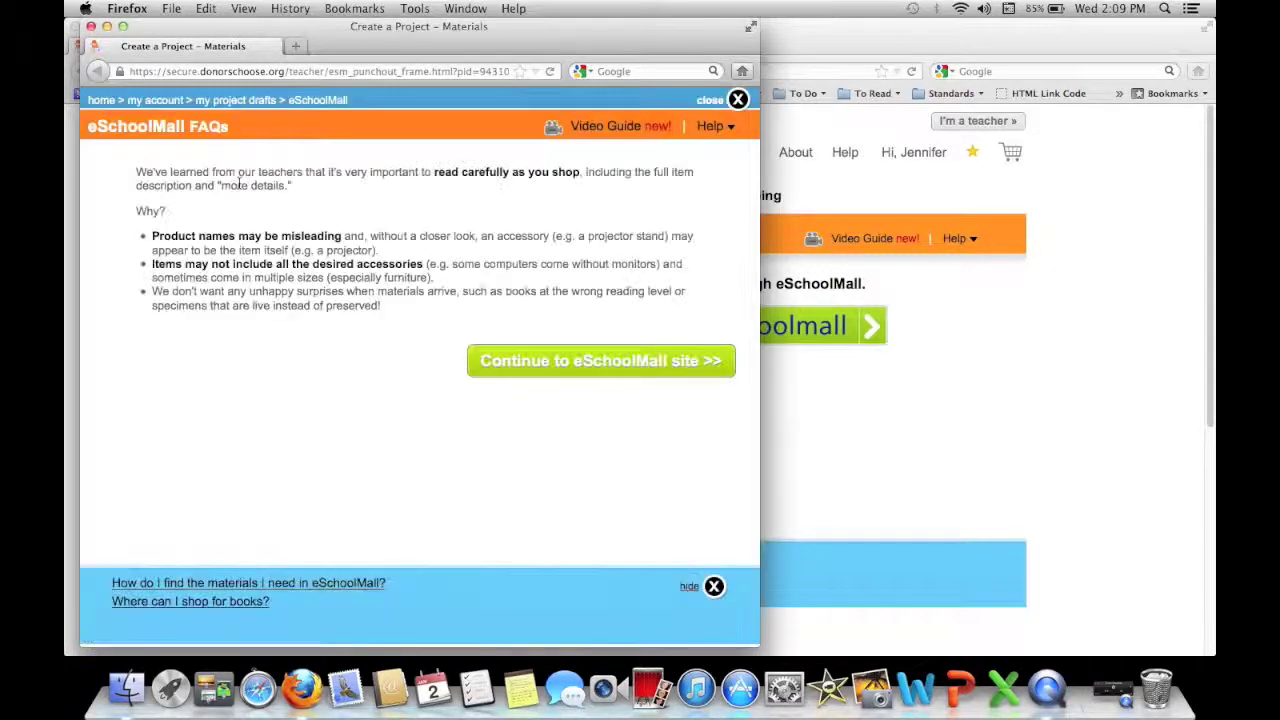
left_click(677, 367)
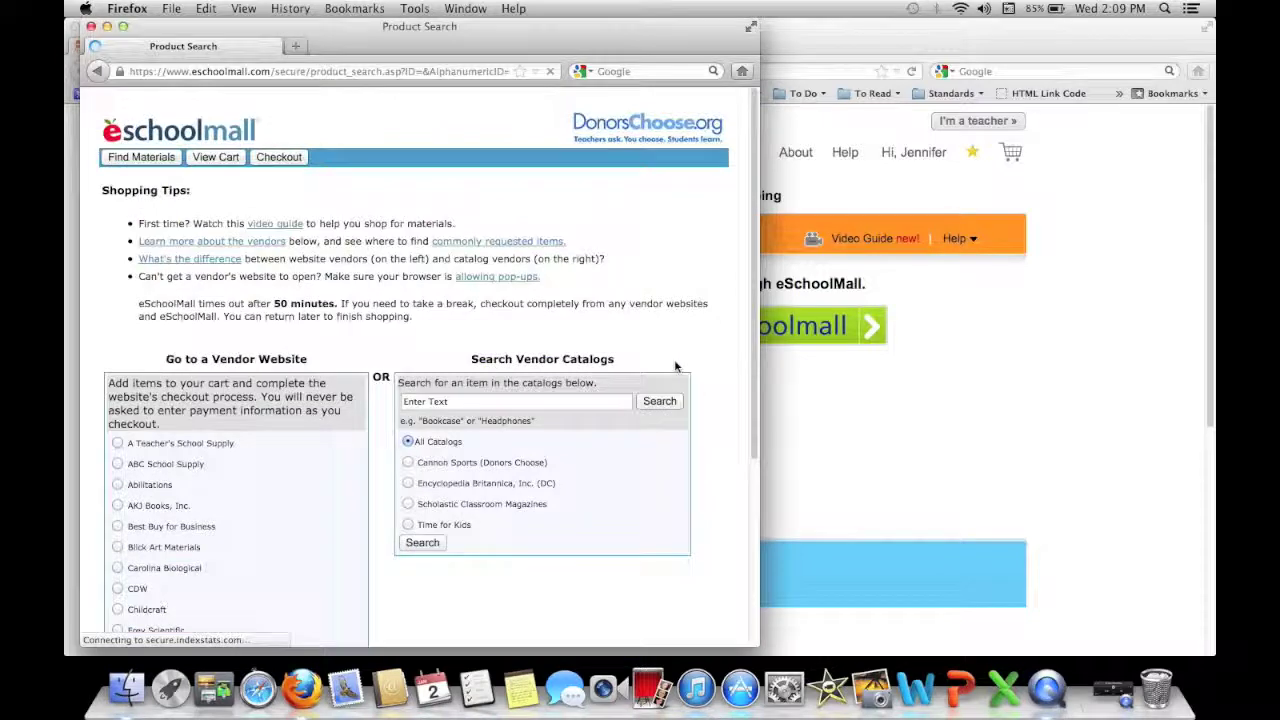
scroll(210, 364, "down", 5)
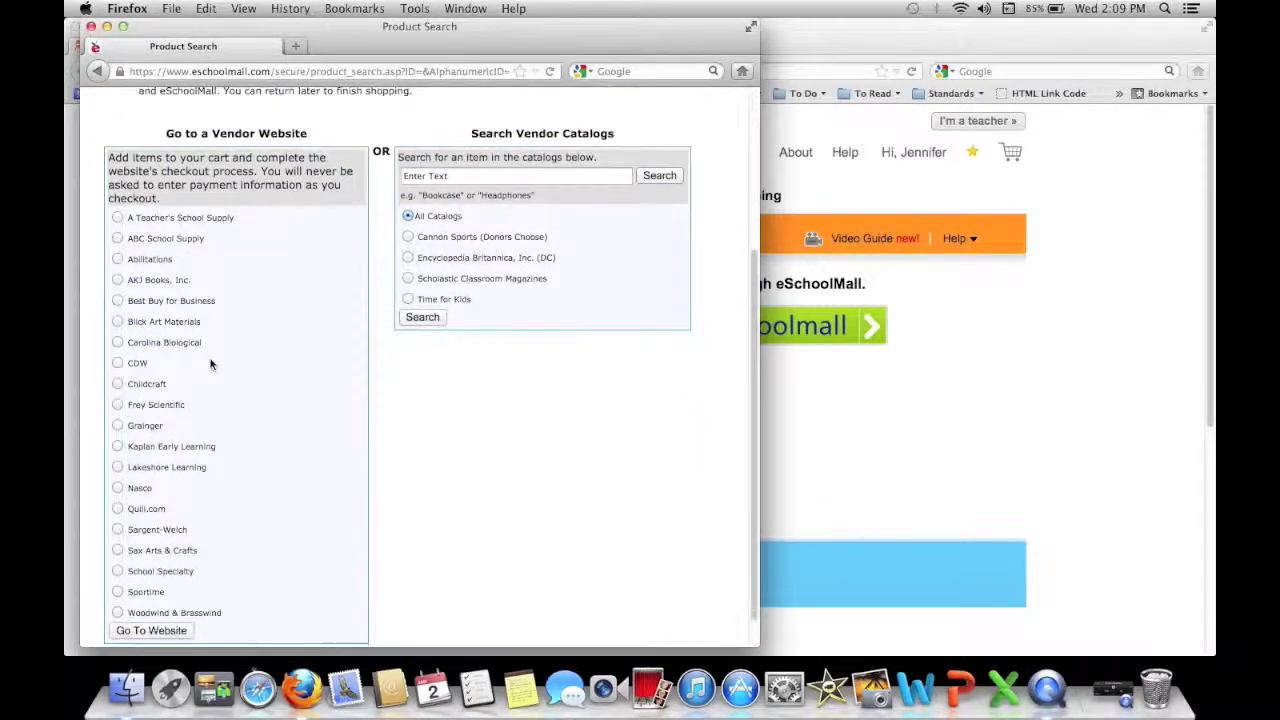
scroll(345, 282, "down", 1)
scroll(345, 282, "down", 1)
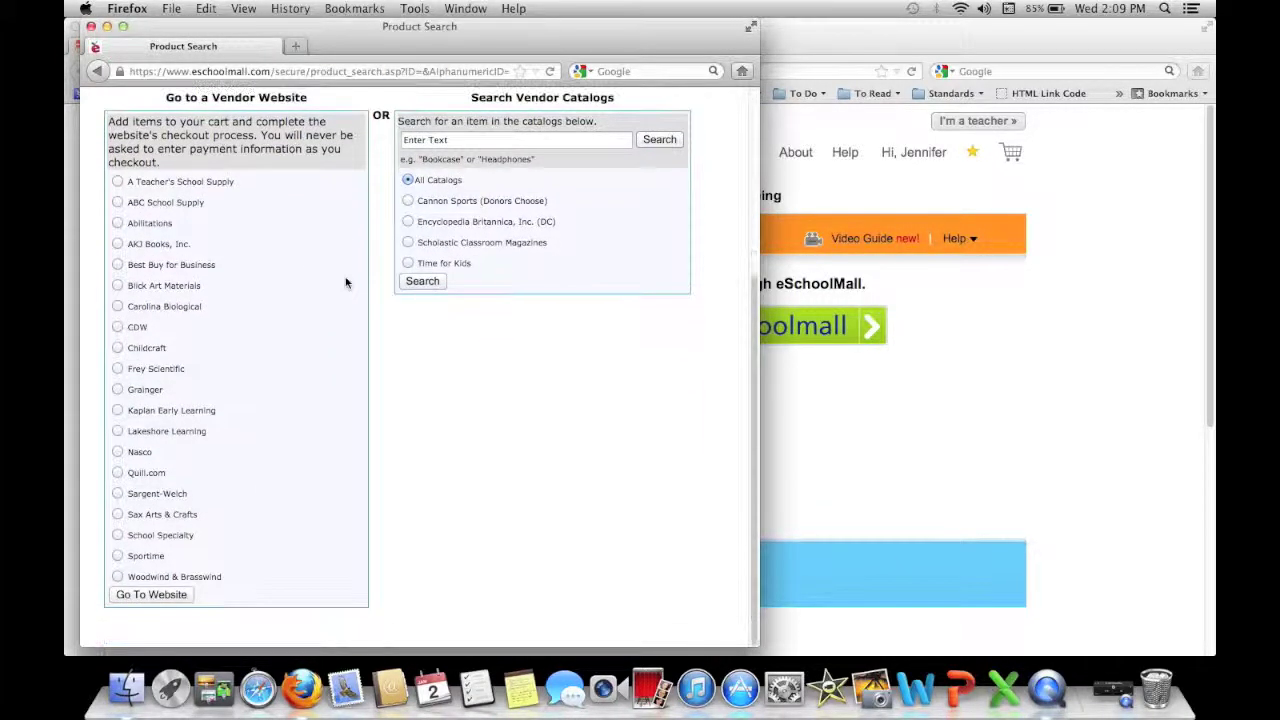
left_click(118, 431)
left_click(145, 595)
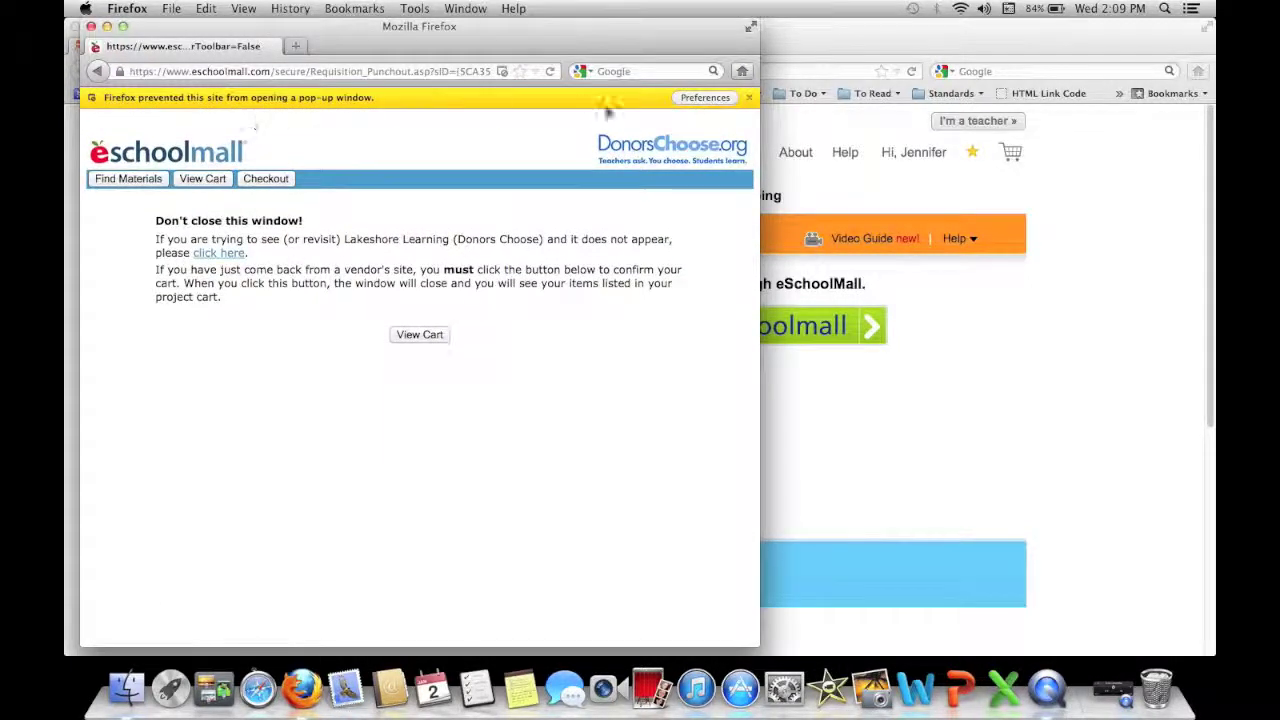
Allow pop-ups for the eSchoolMall site and open the Lakeshore Learning store.
left_click(707, 99)
left_click(711, 117)
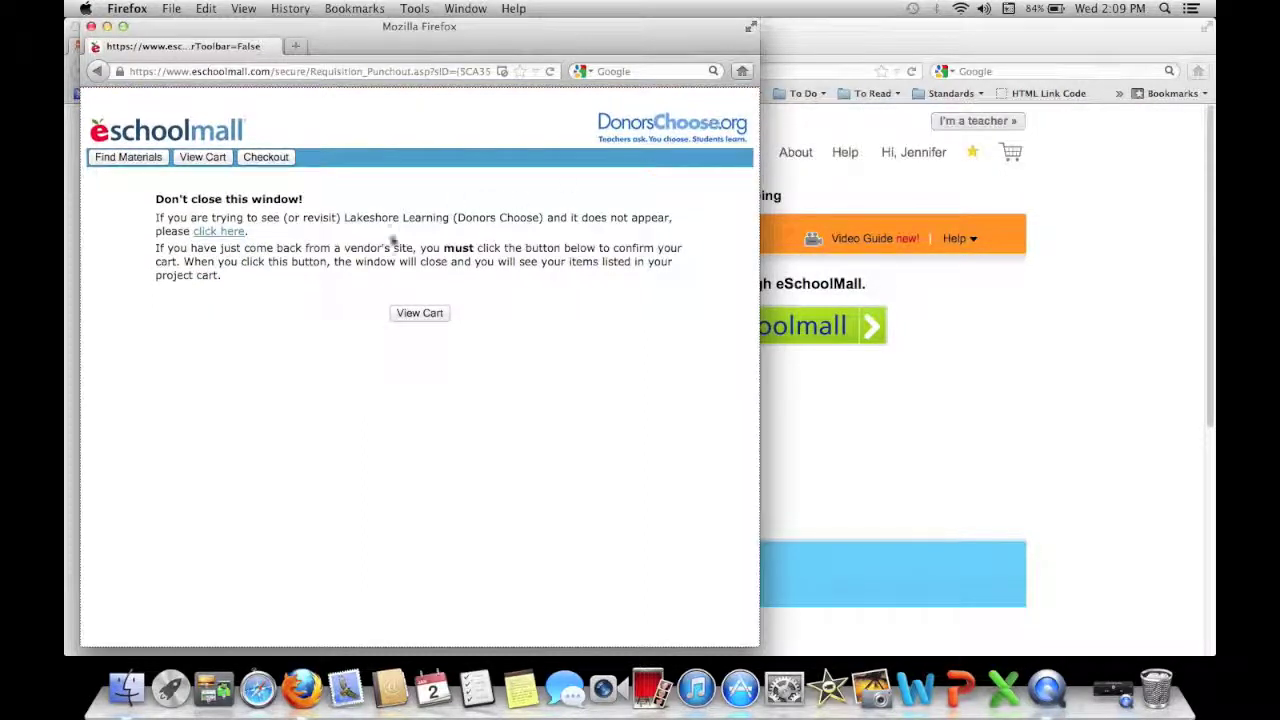
left_click(229, 233)
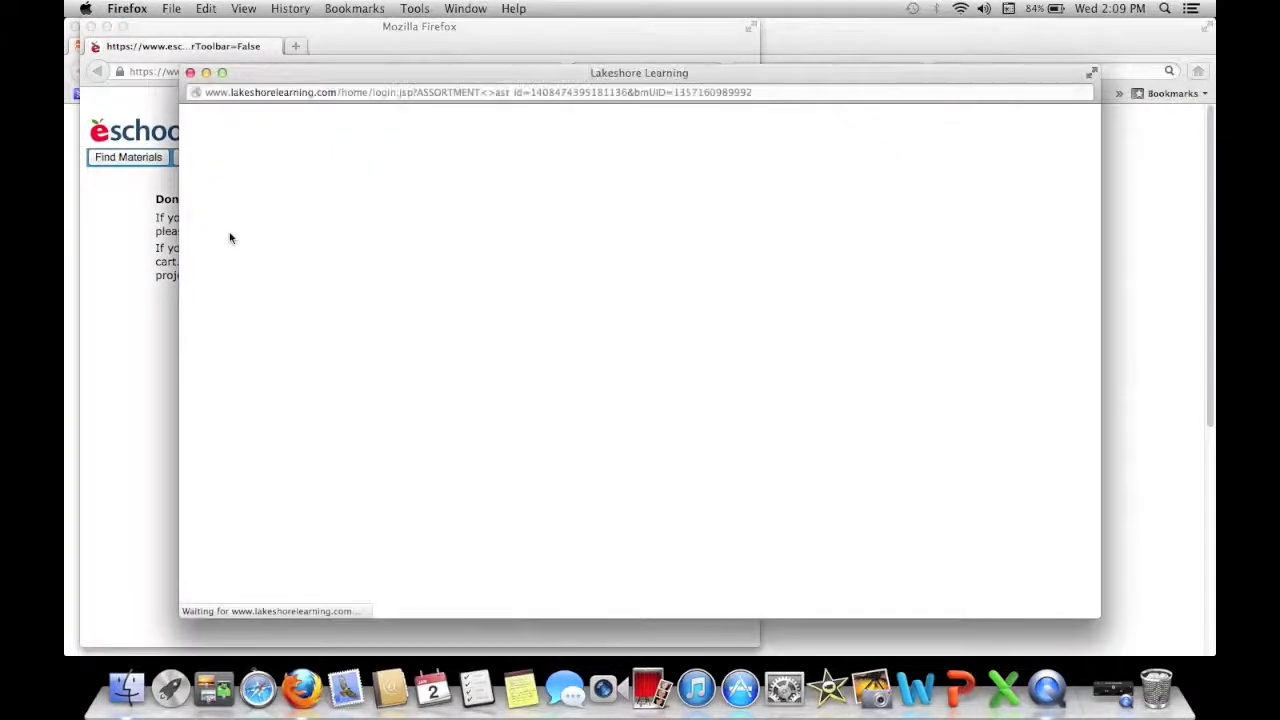
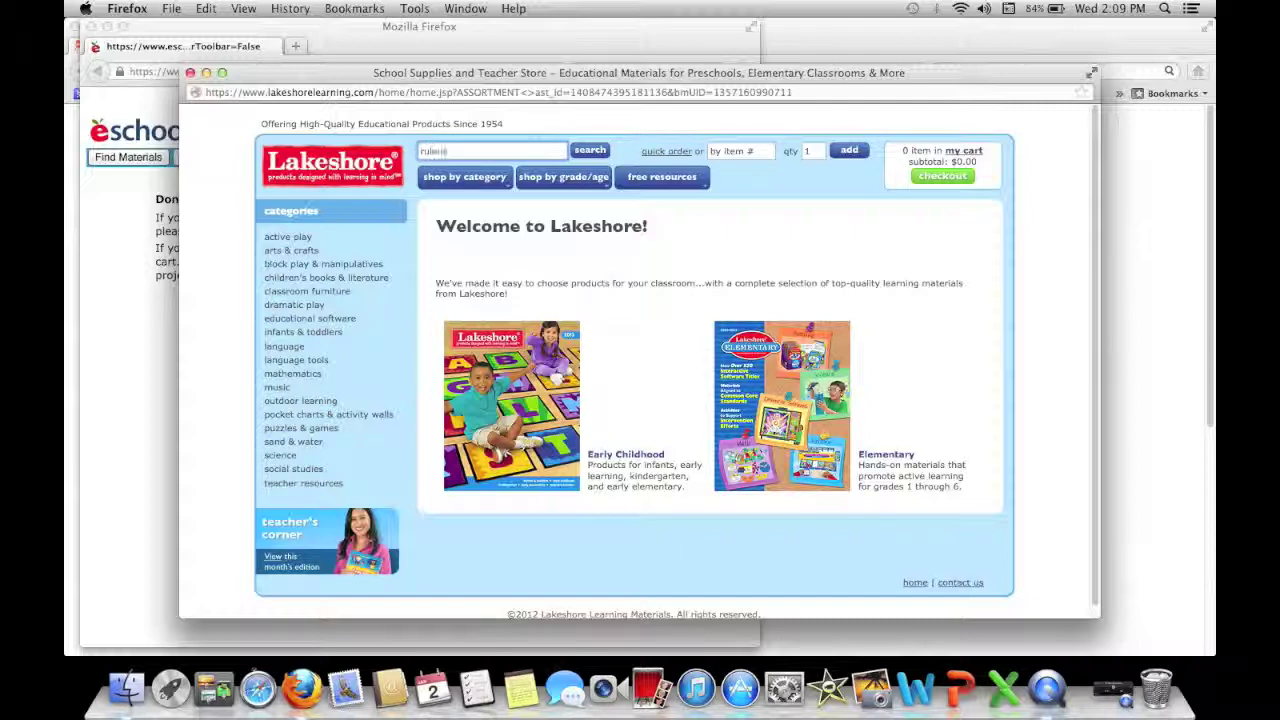
Search the Lakeshore store for rulers and add one Hands-On Measurement Centers - Complete Set to the cart.
left_click(585, 152)
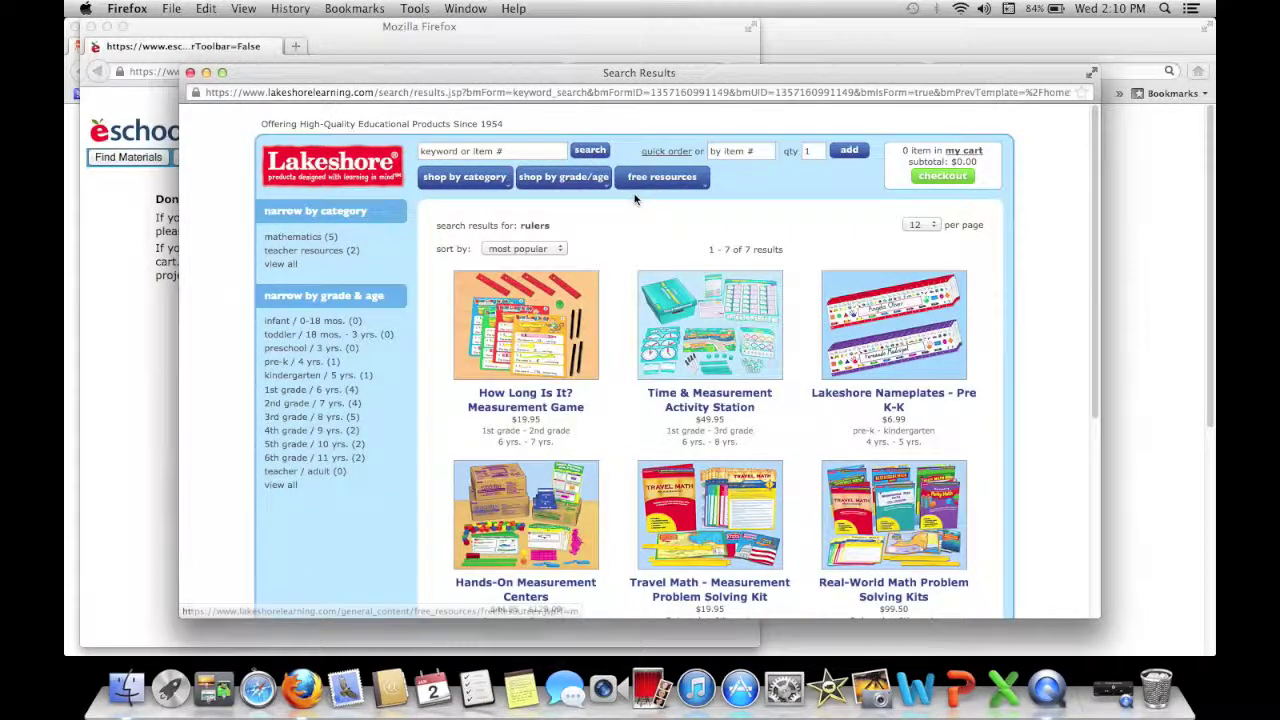
scroll(560, 210, "down", 2)
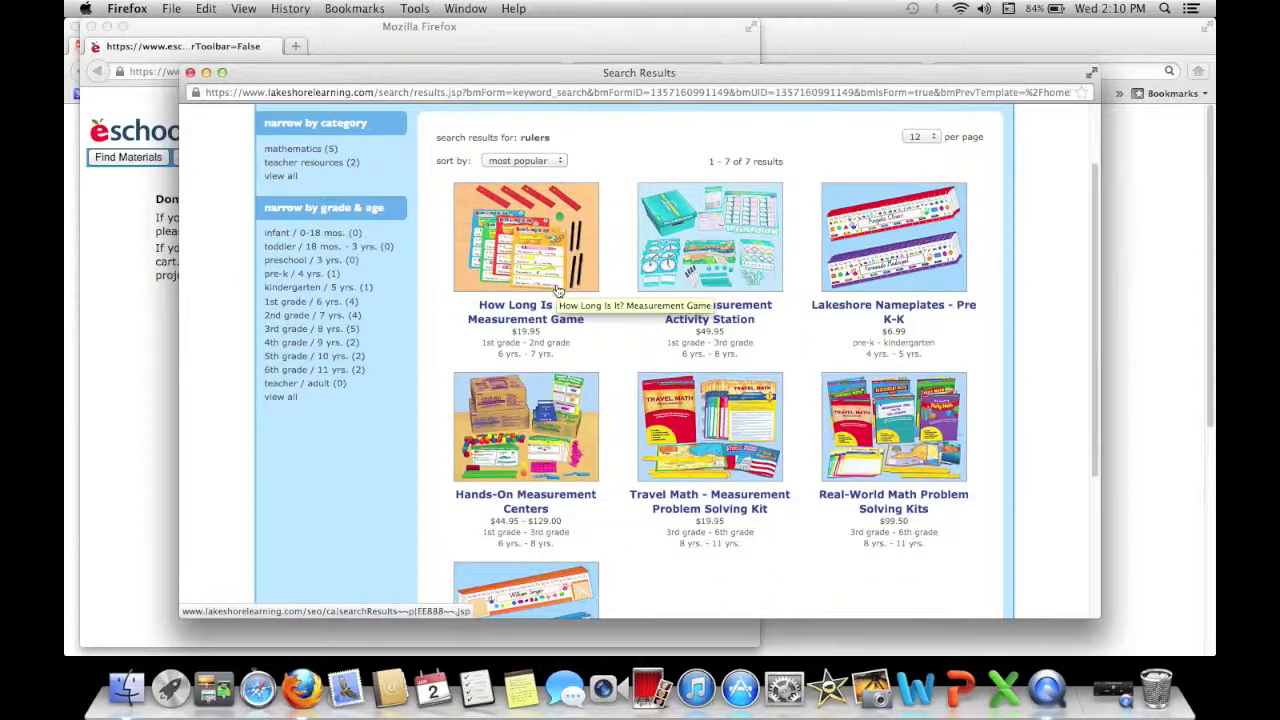
scroll(558, 289, "down", 4)
scroll(558, 289, "up", 3)
scroll(558, 289, "up", 3)
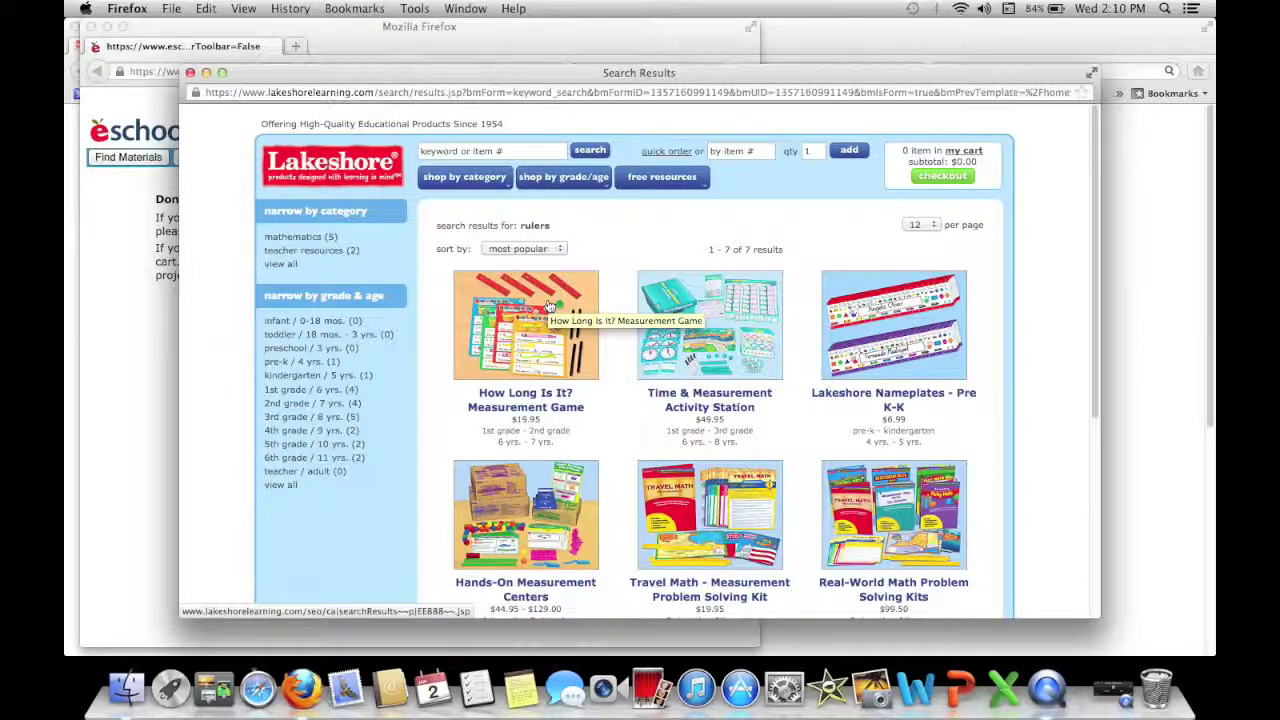
scroll(547, 320, "down", 3)
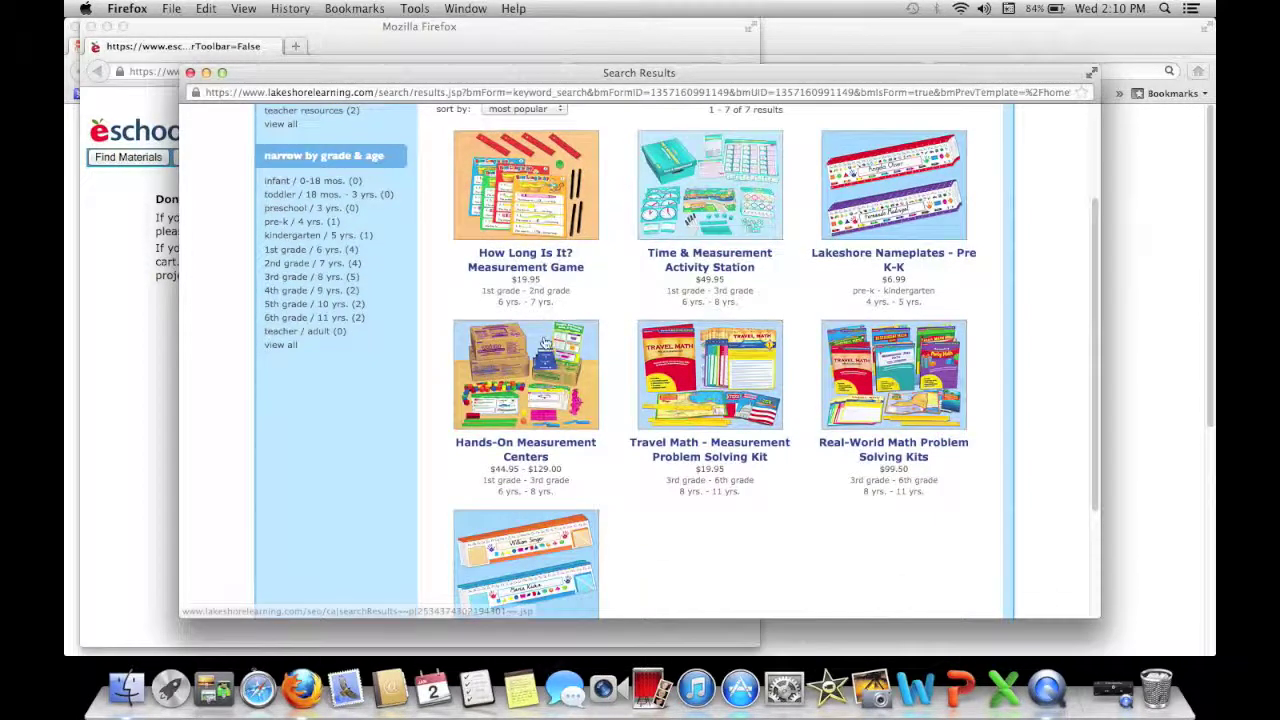
left_click(545, 343)
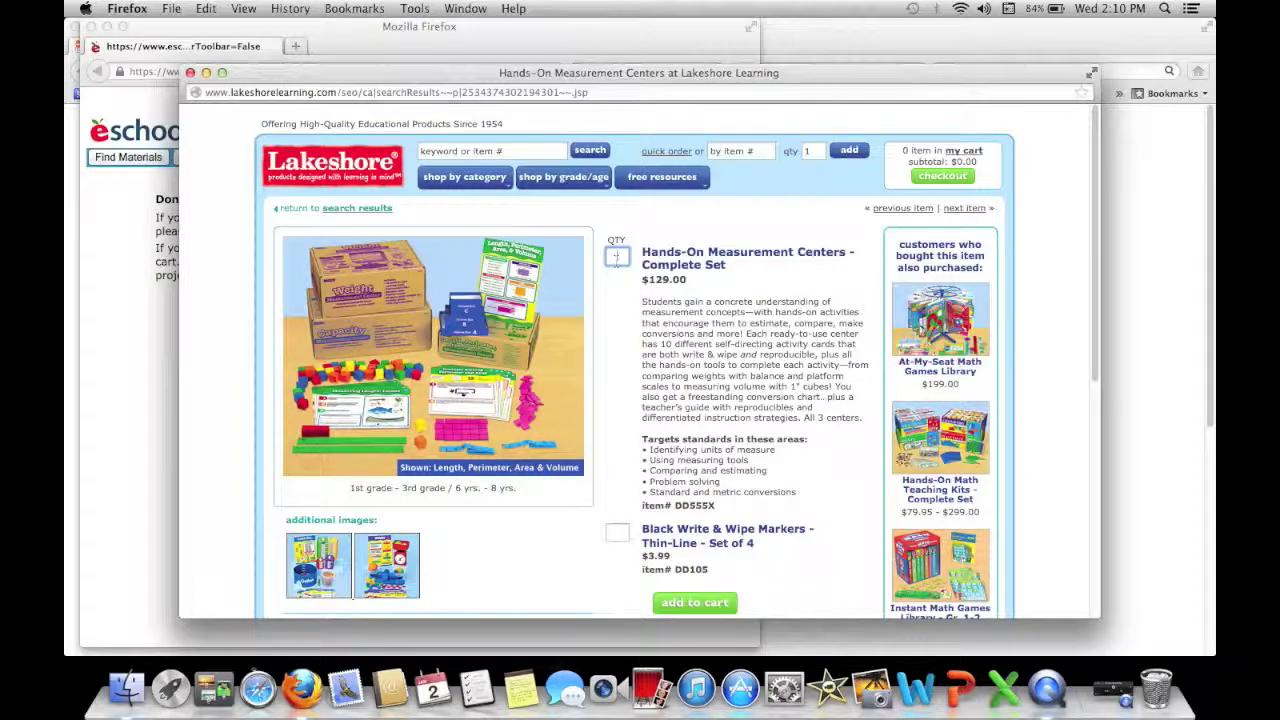
left_click(694, 602)
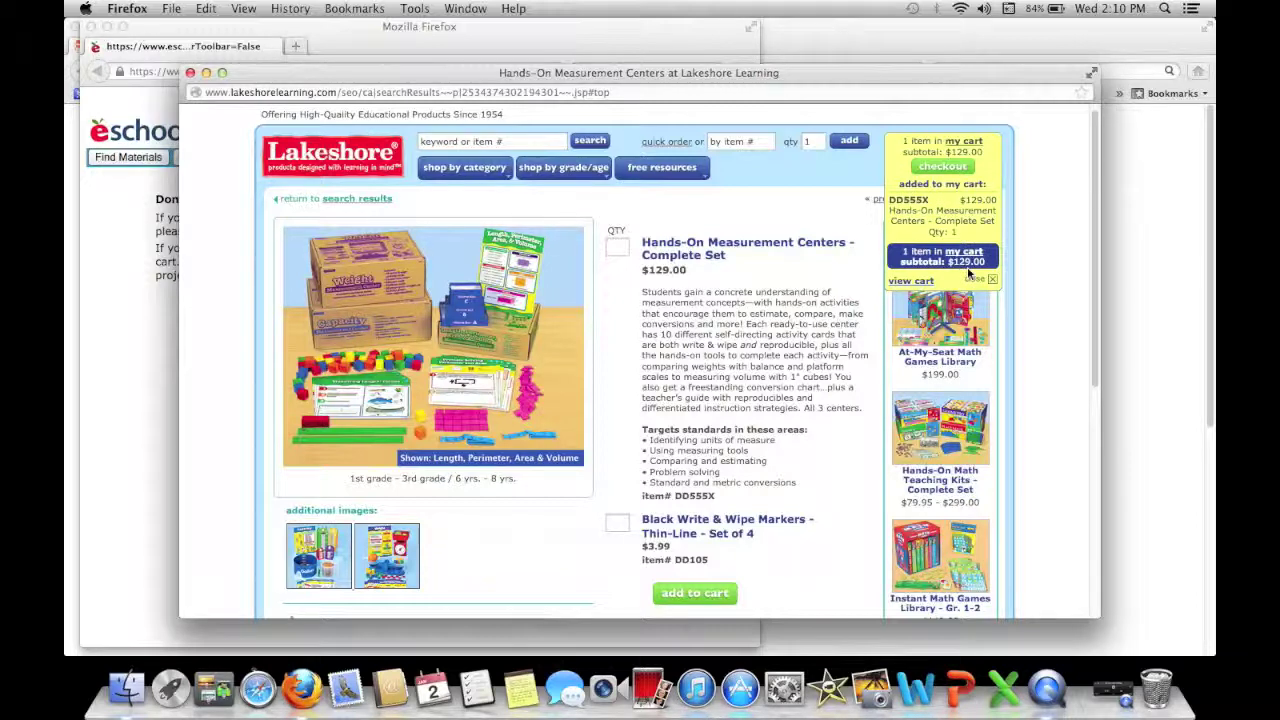
Place the Lakeshore order, then check out the eSchoolMall cart and submit it to DonorsChoose.org.
left_click(944, 168)
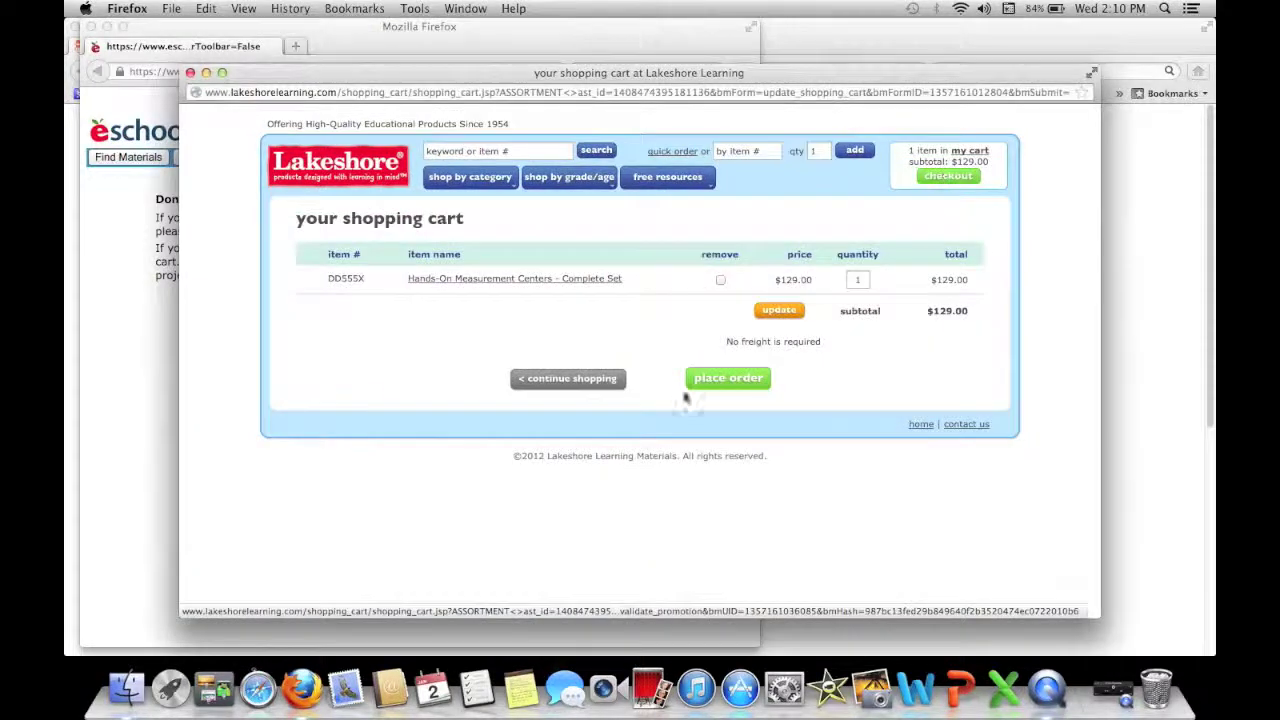
left_click(713, 387)
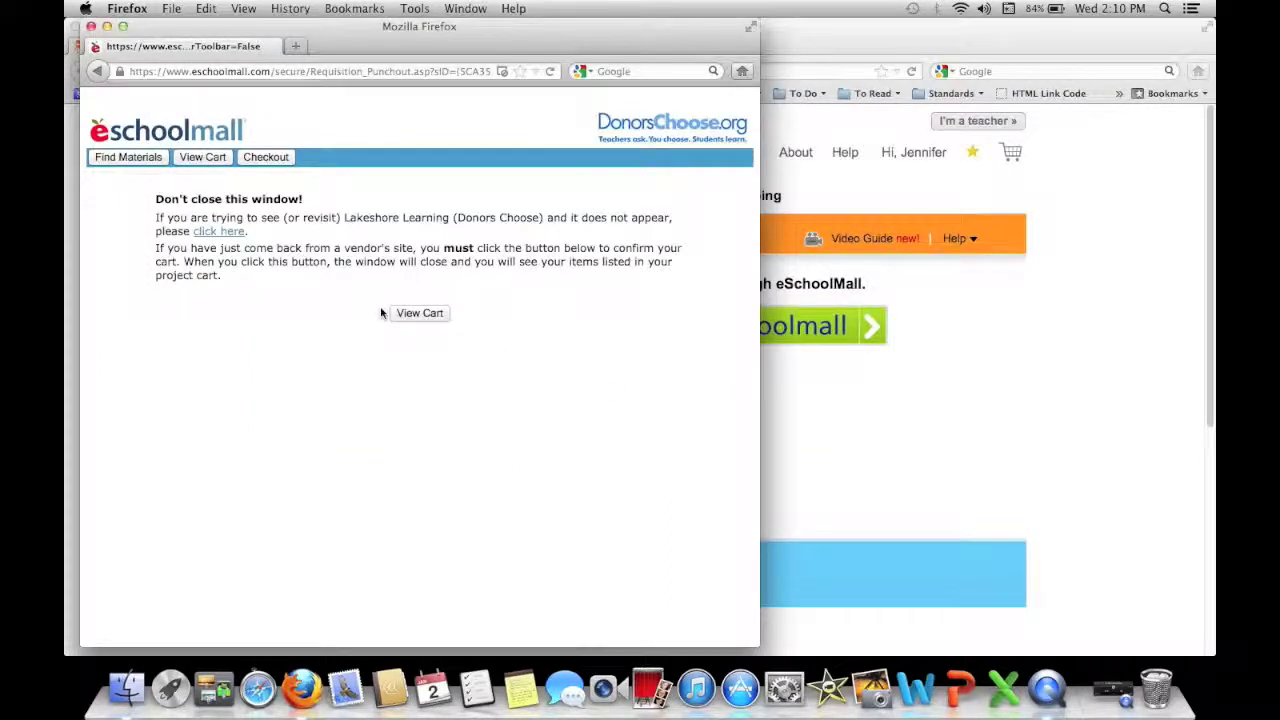
left_click(418, 313)
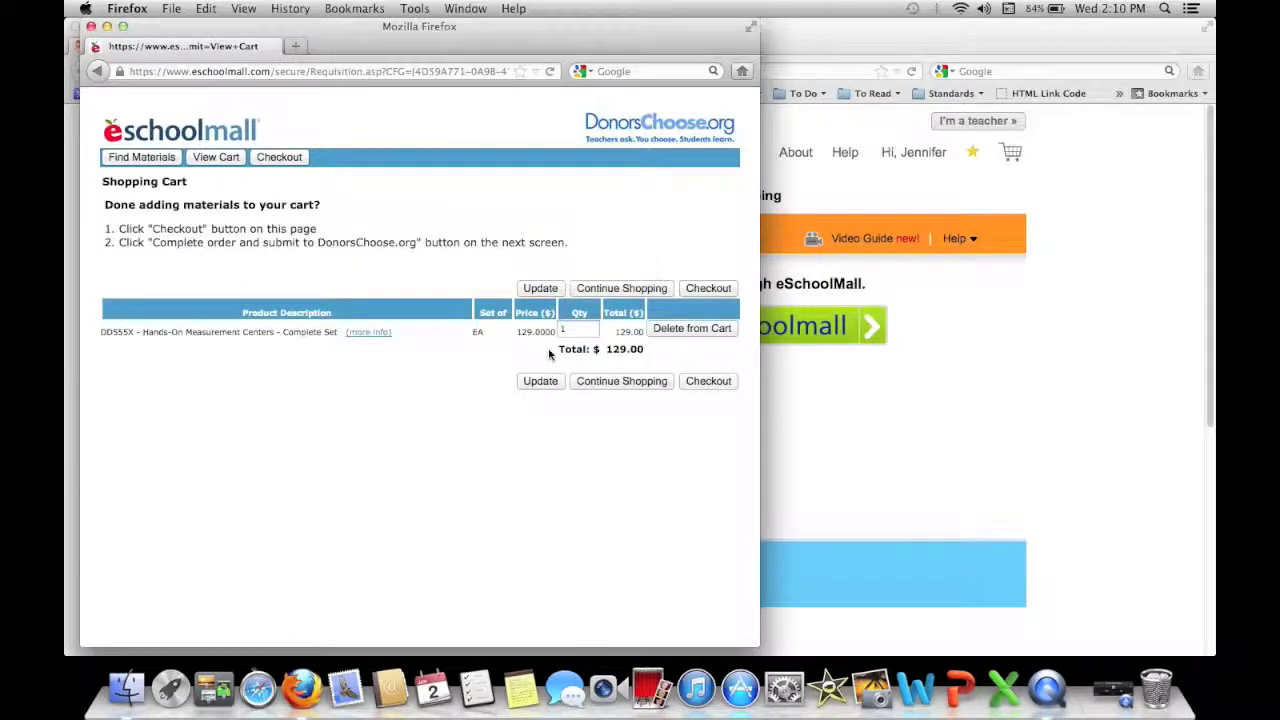
left_click(709, 381)
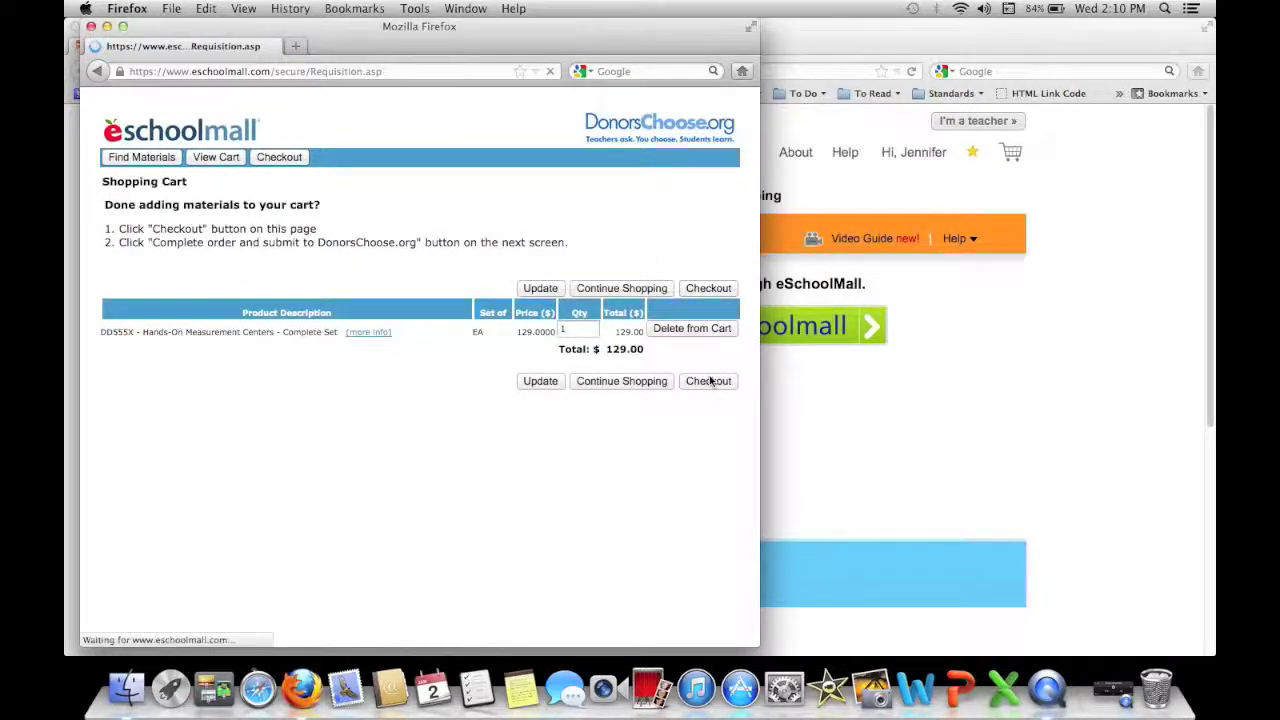
left_click(686, 401)
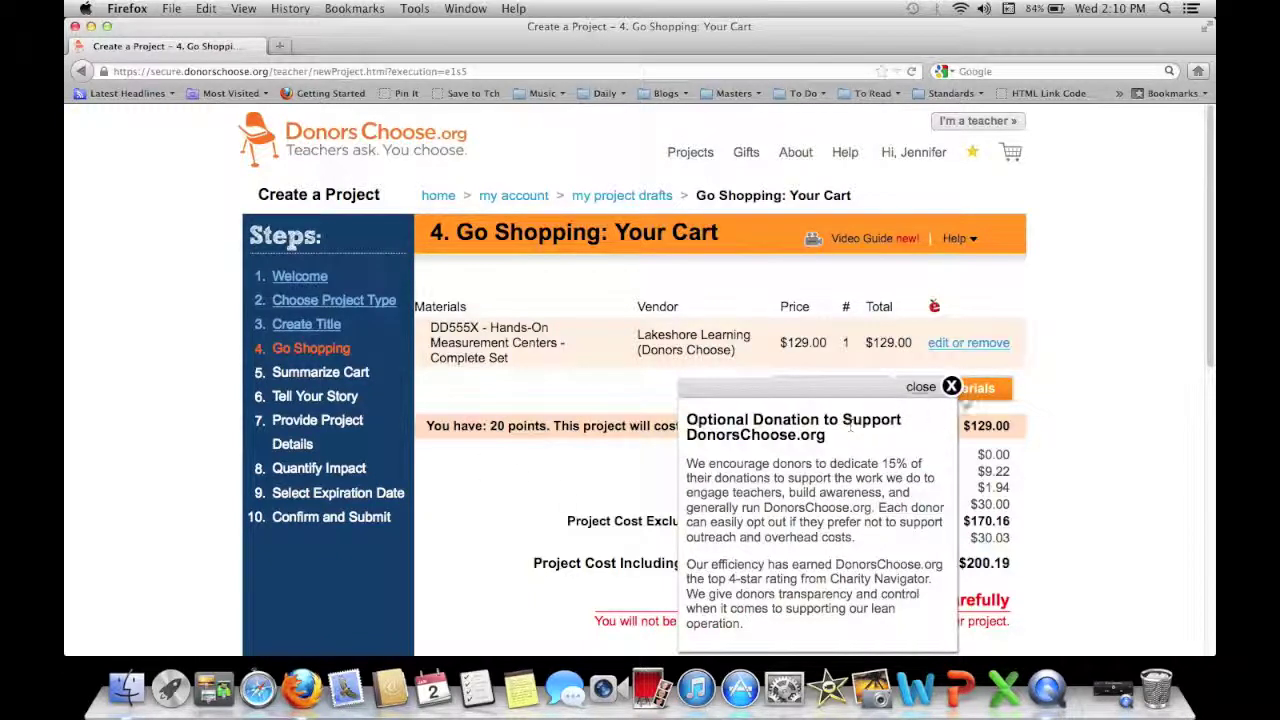
Review the project cost breakdown, including the sales tax and optional donation explanations, and highlight the donation amount and total cost.
left_click(950, 387)
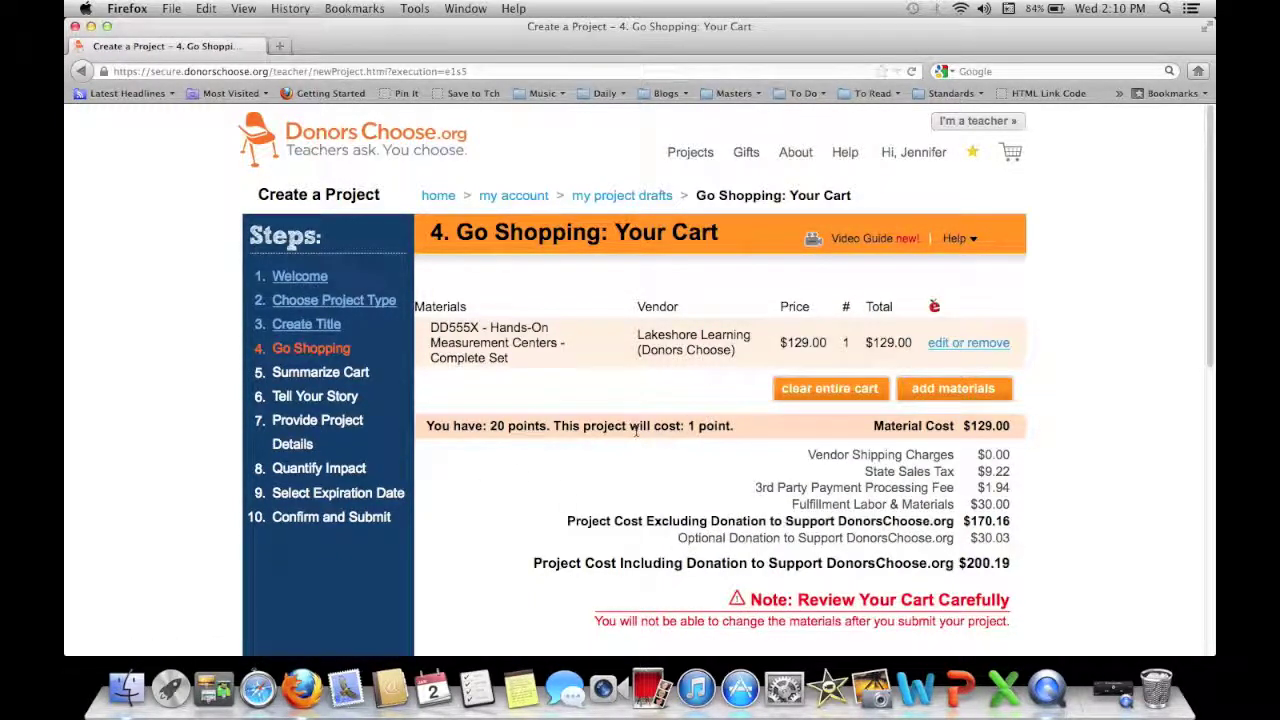
left_click(944, 496)
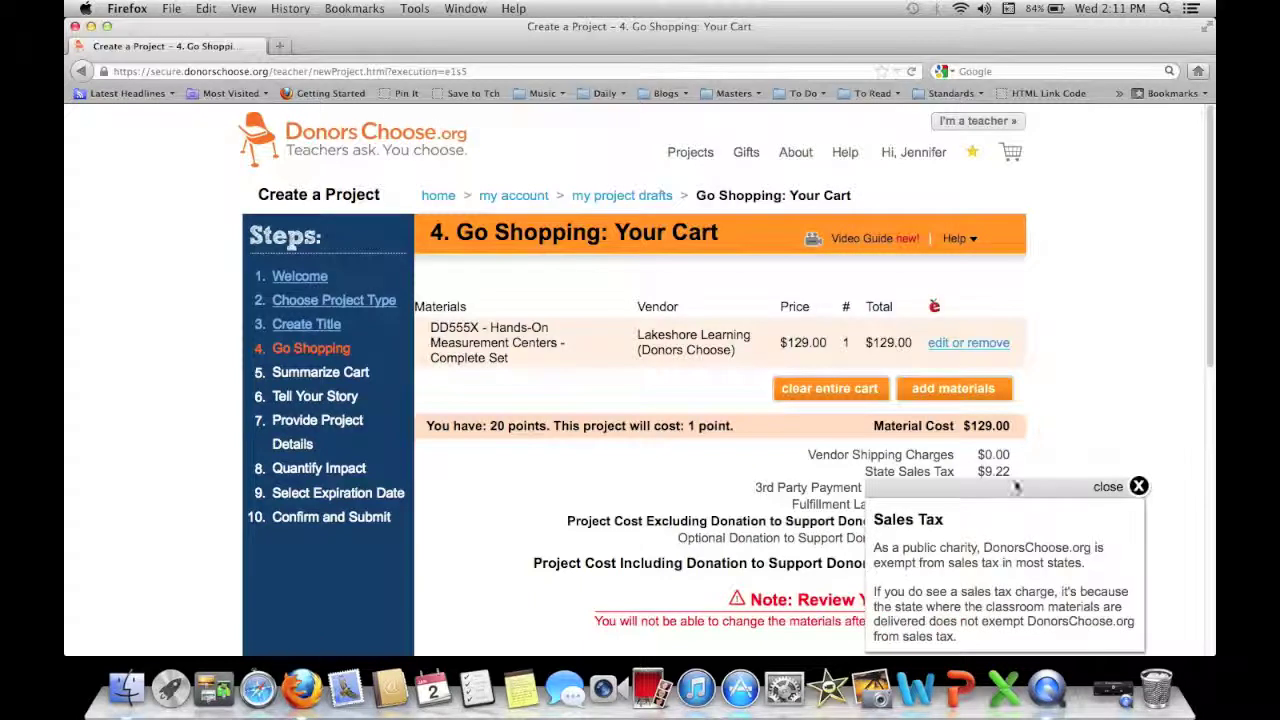
left_click(1139, 487)
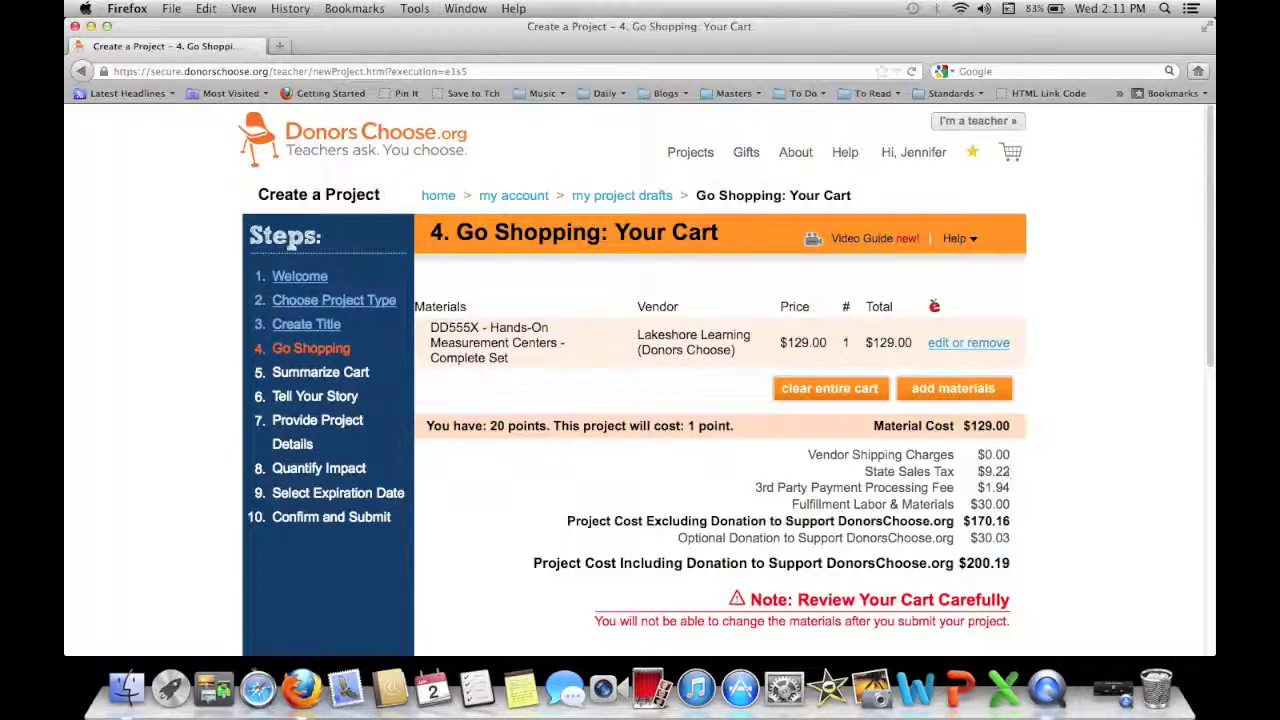
double_click(988, 538)
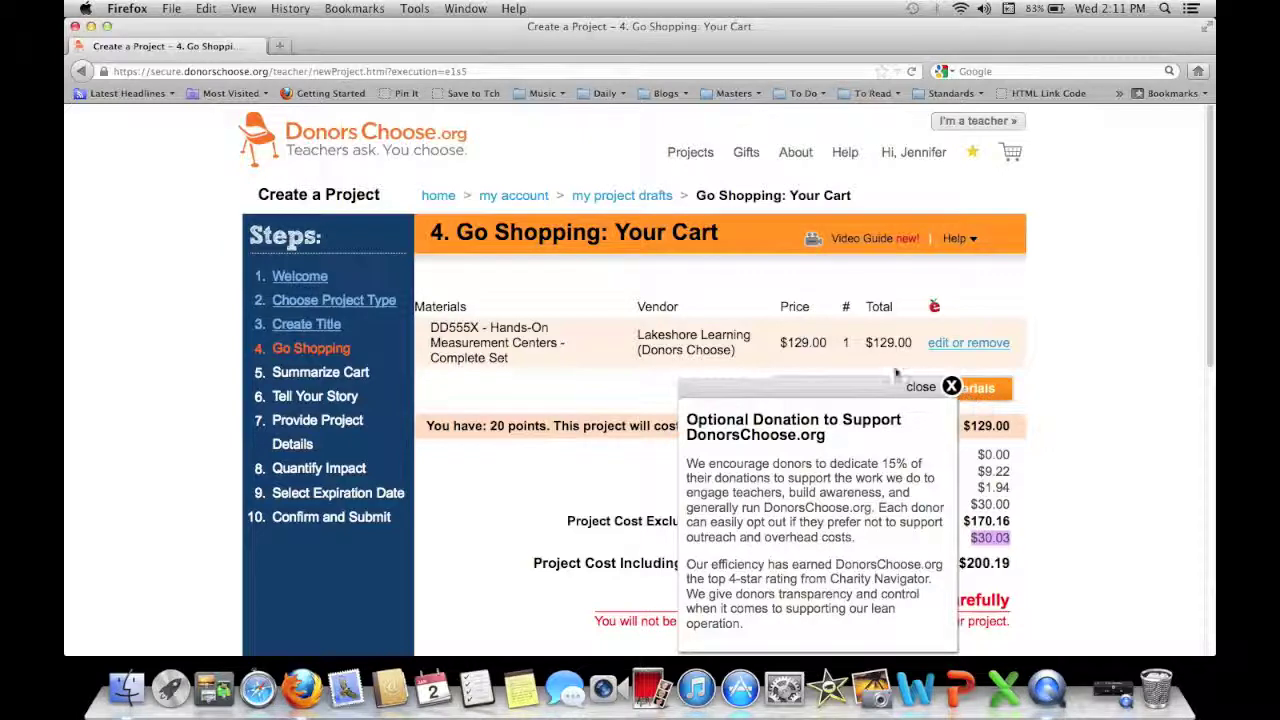
left_click(951, 386)
left_click(831, 528)
left_click(951, 386)
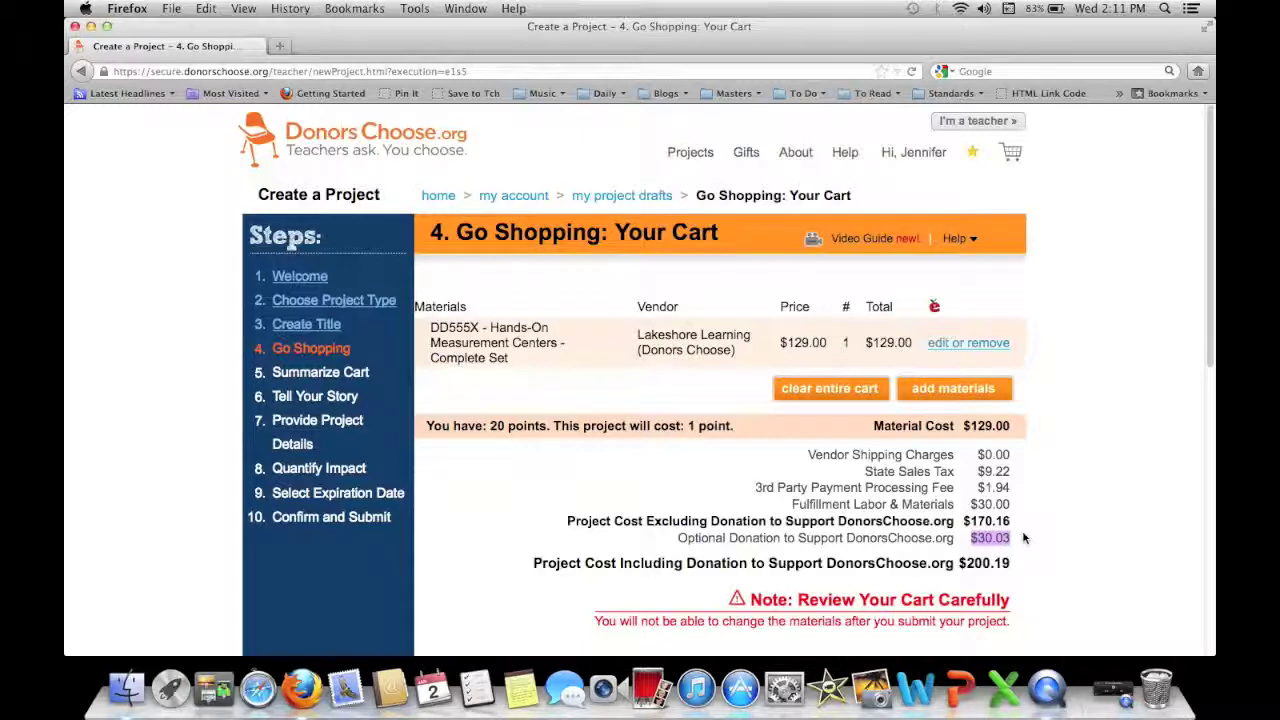
left_click_drag(1014, 563, 966, 566)
left_click(1046, 565)
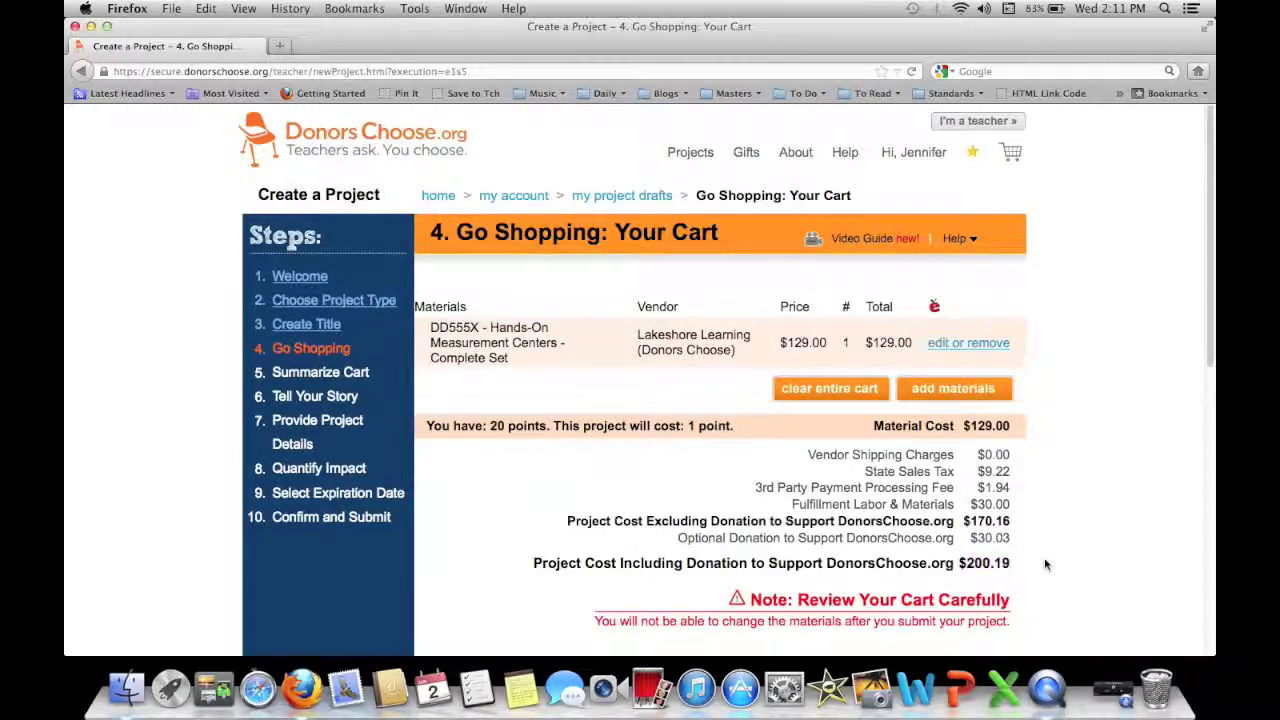
Save the cart and enter its summary as "My students need math centers to help them improve their basic math skills.".
scroll(1046, 565, "down", 5)
left_click(964, 410)
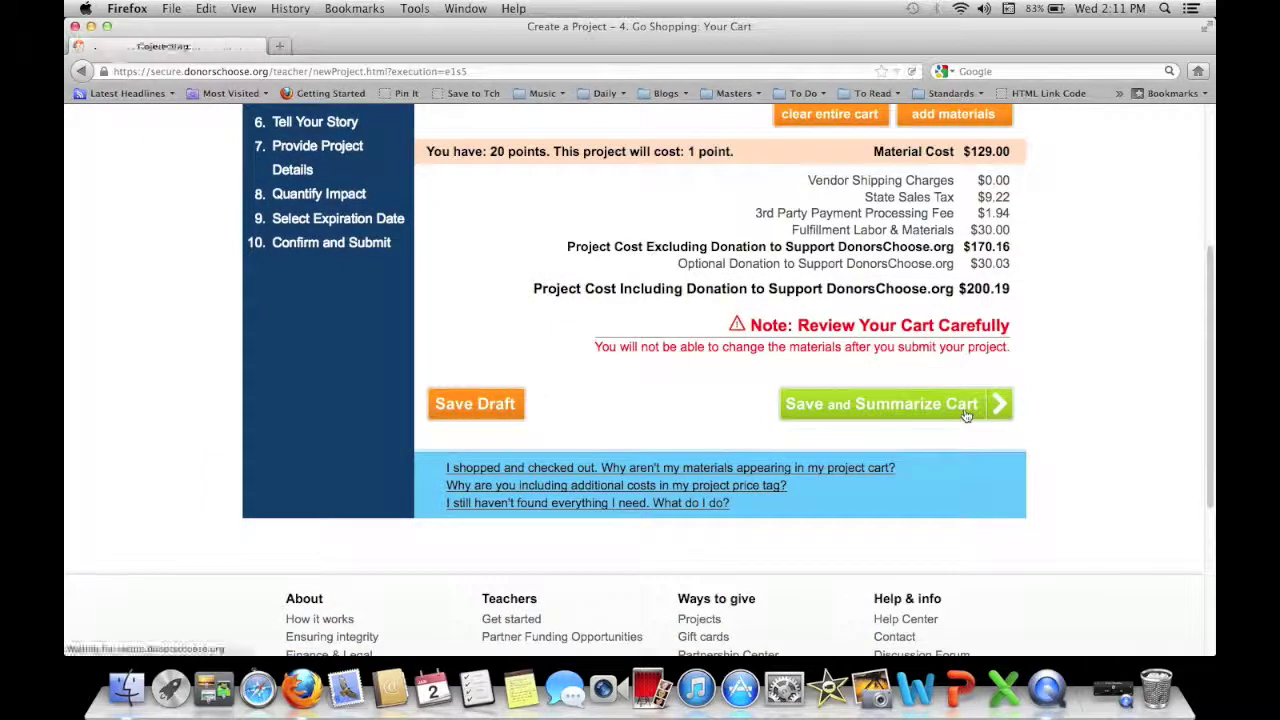
left_click(621, 423)
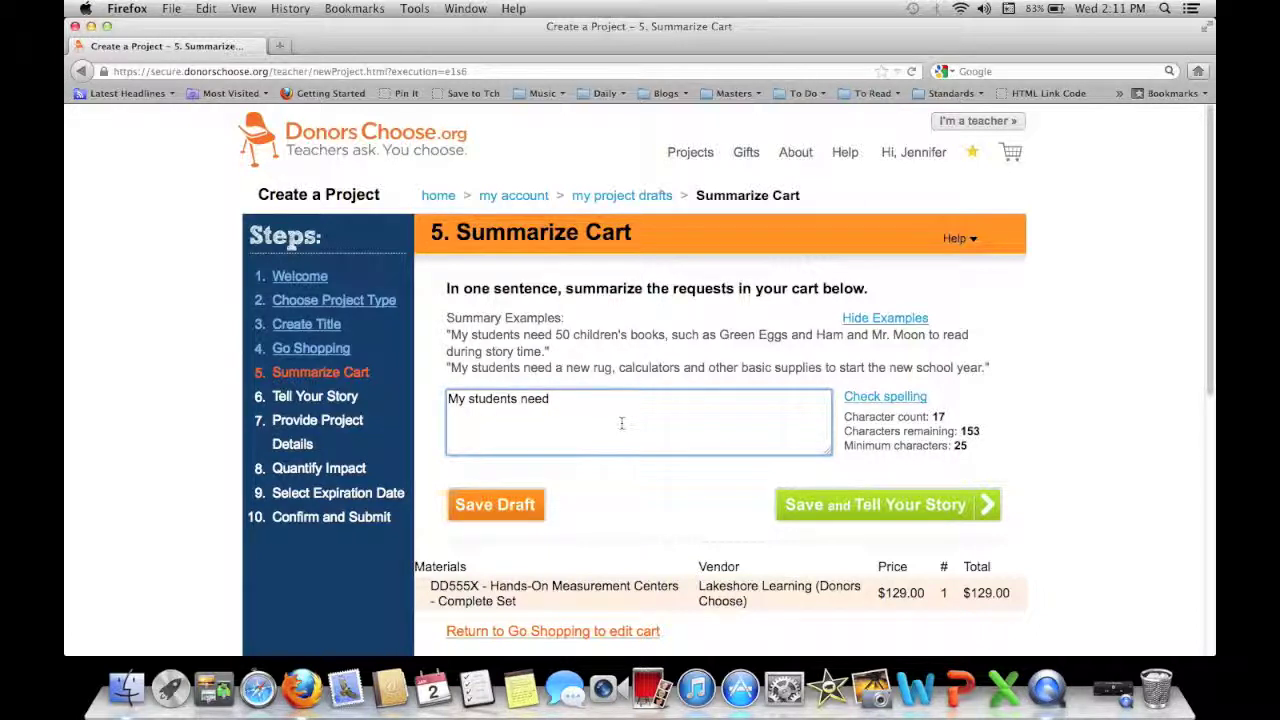
type("math centers")
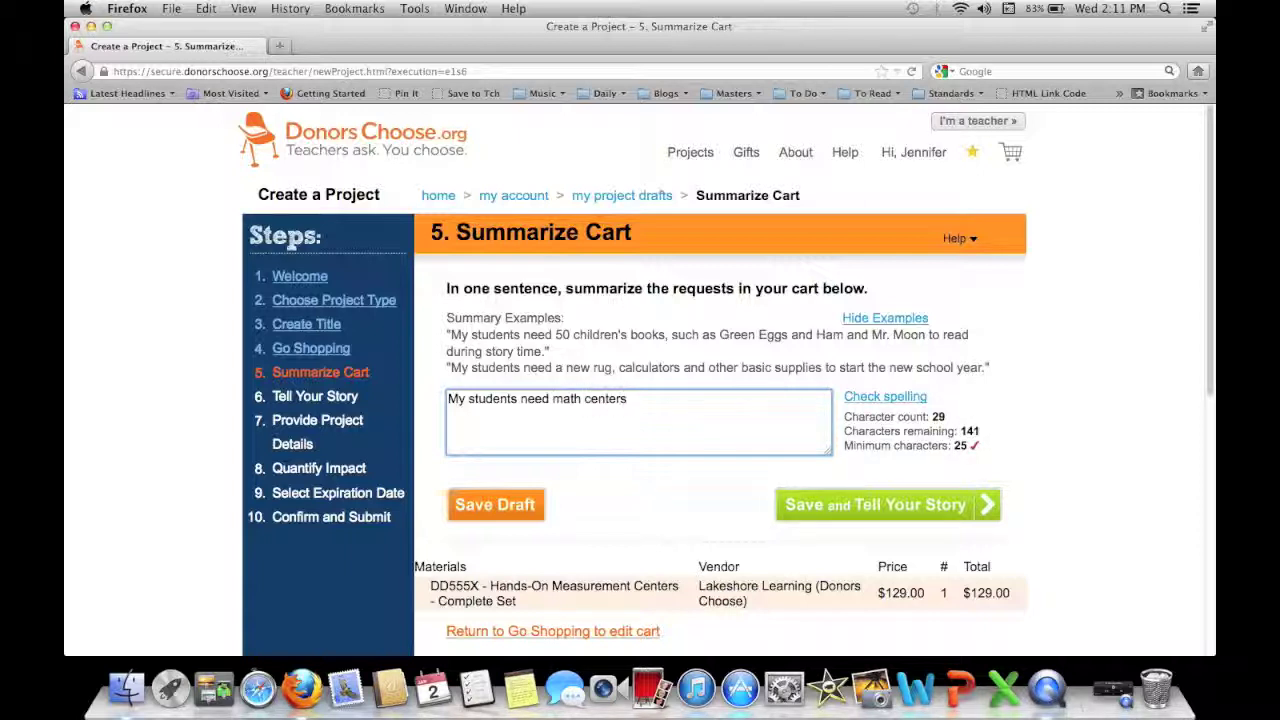
type(" to help th")
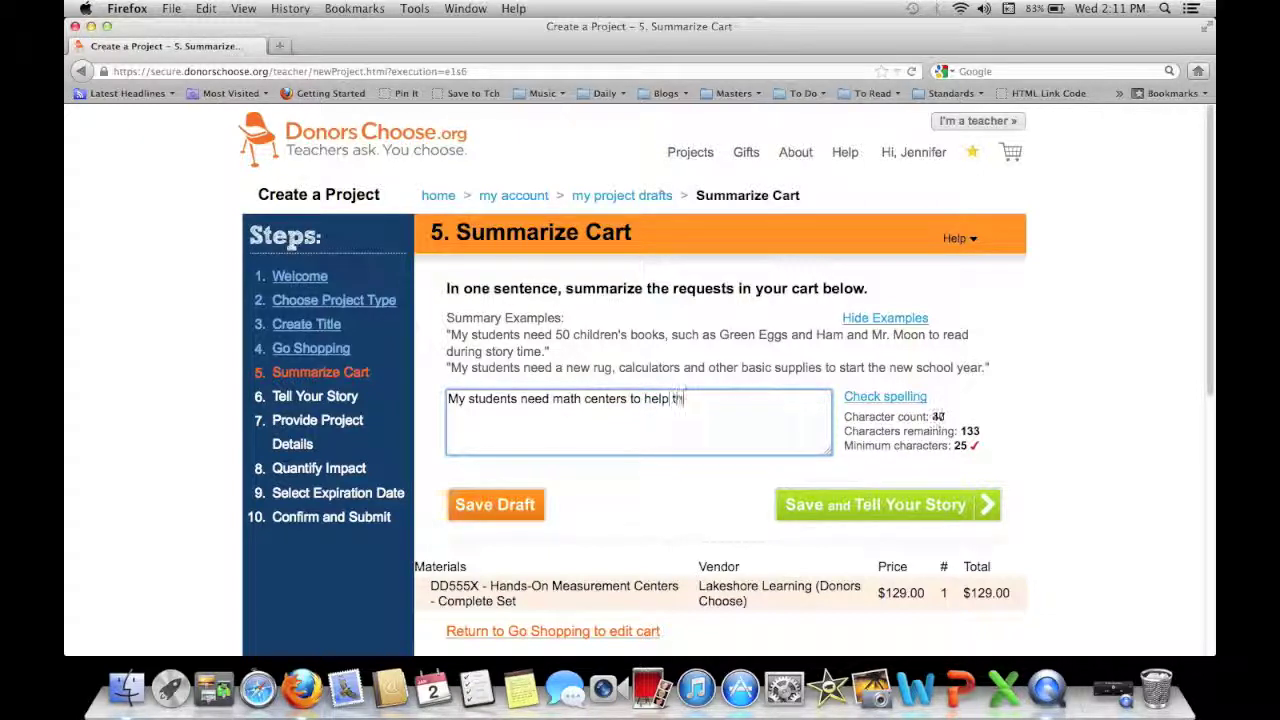
type("em improve their ")
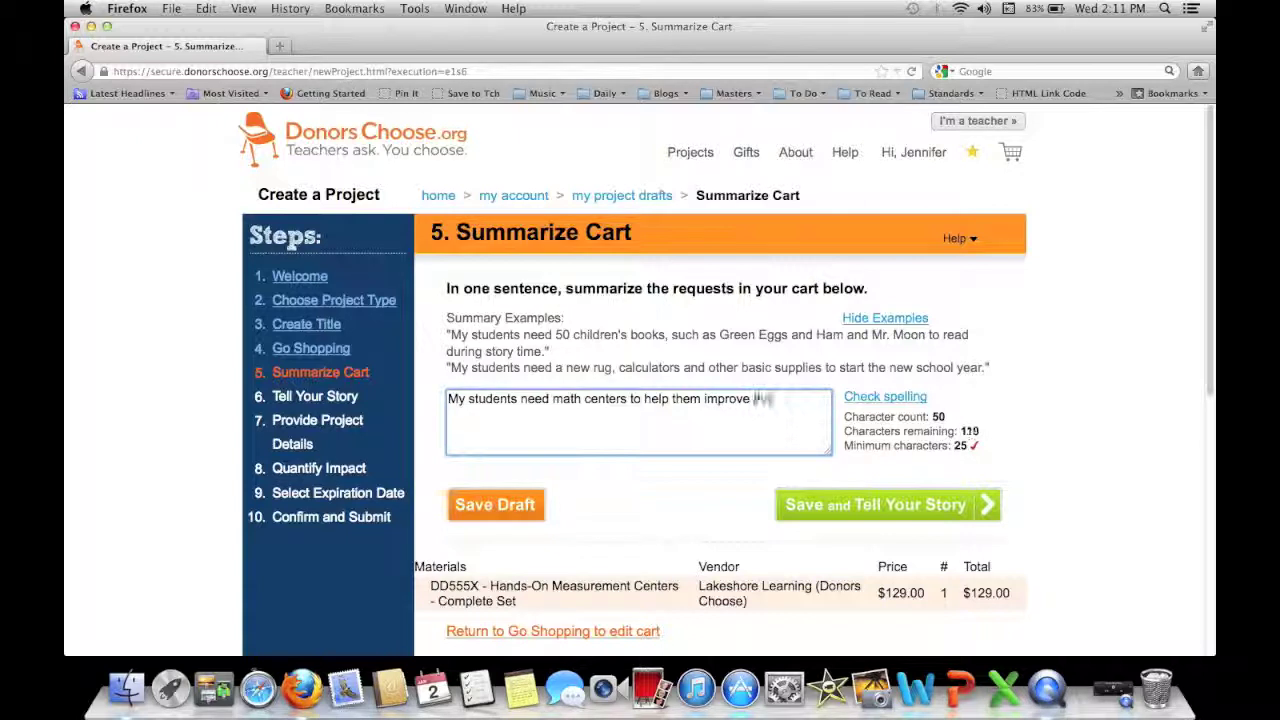
type("basic ma")
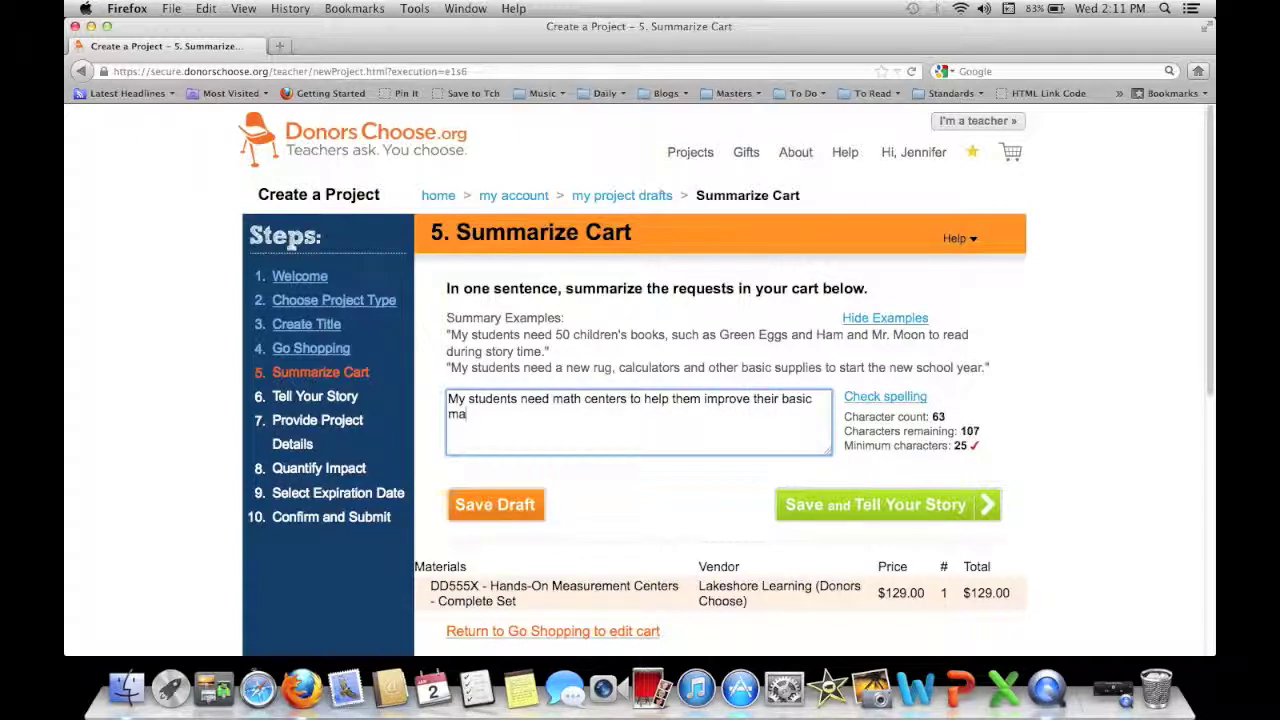
type("th skills.")
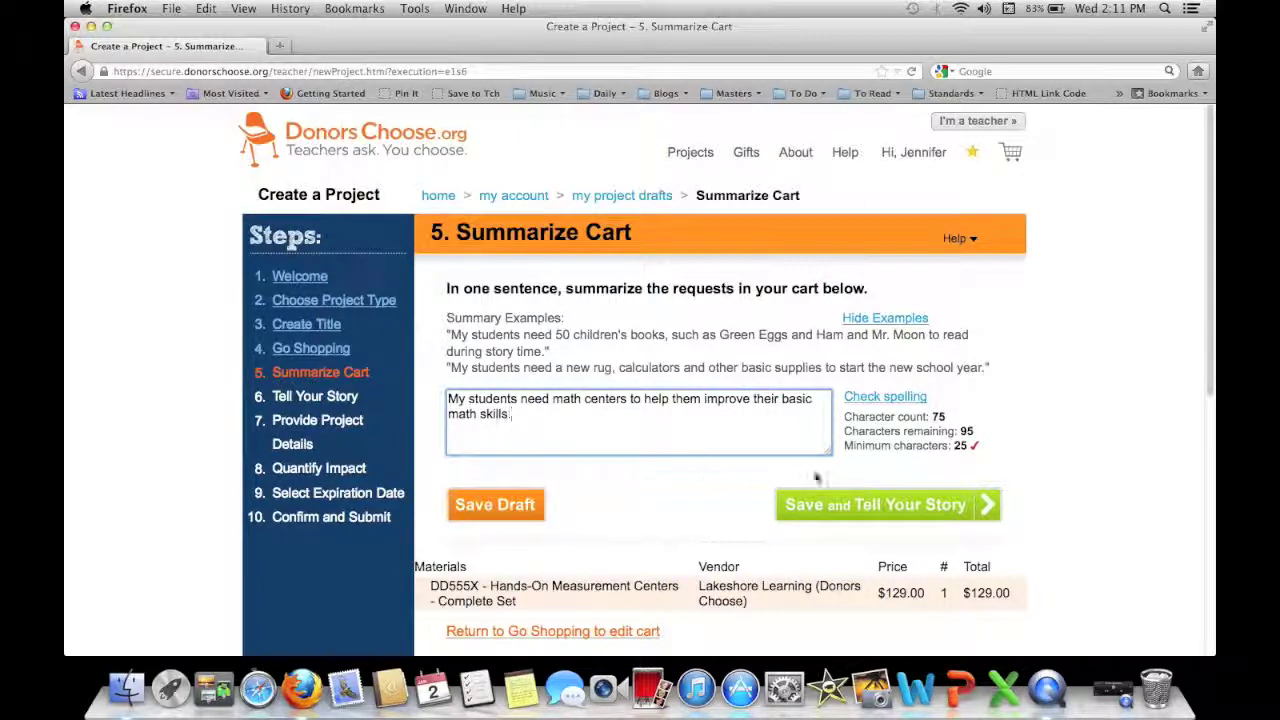
Save the cart summary, then write and review the story's opening challenge, student description, resource overview and closing sections about math centers.
left_click(812, 517)
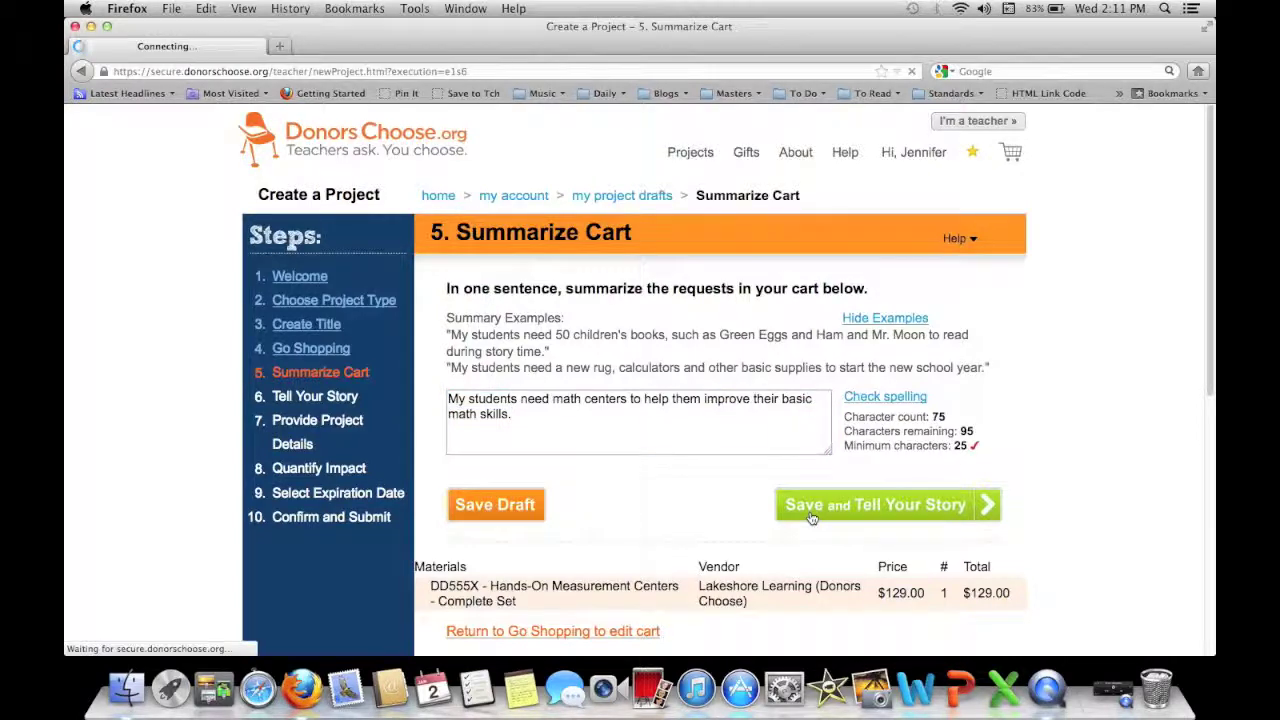
left_click(586, 480)
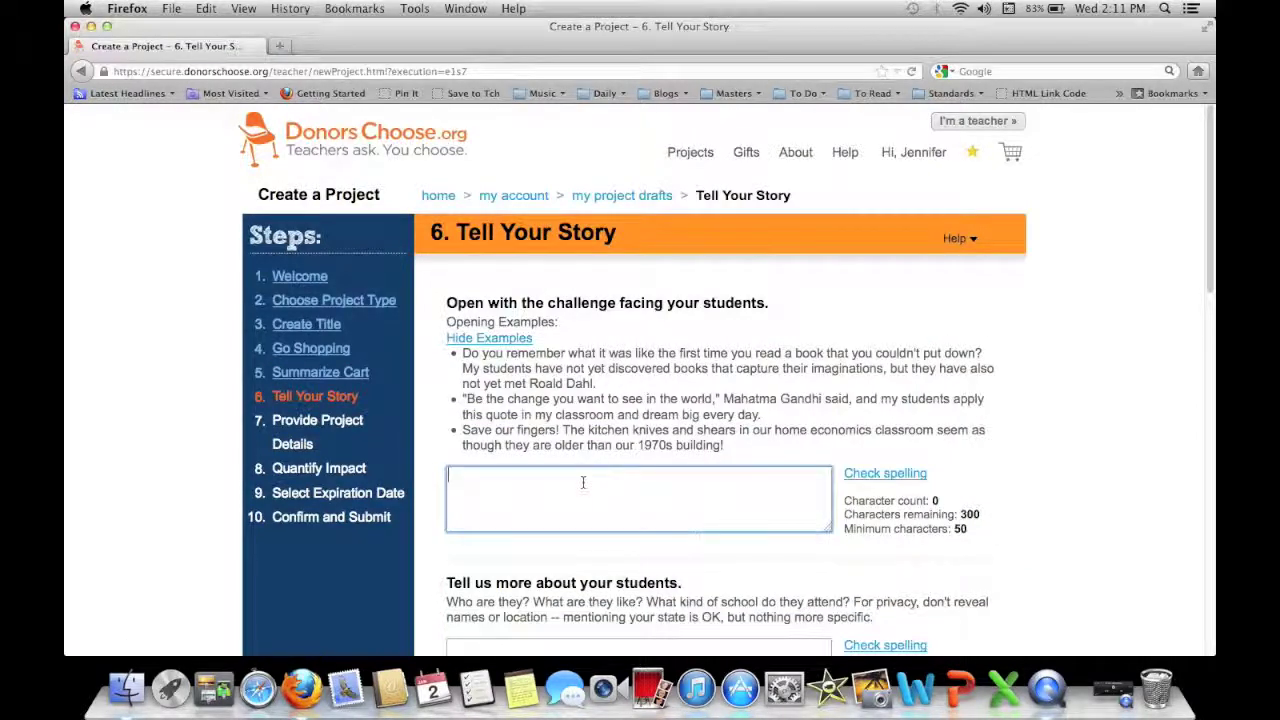
scroll(586, 480, "down", 10)
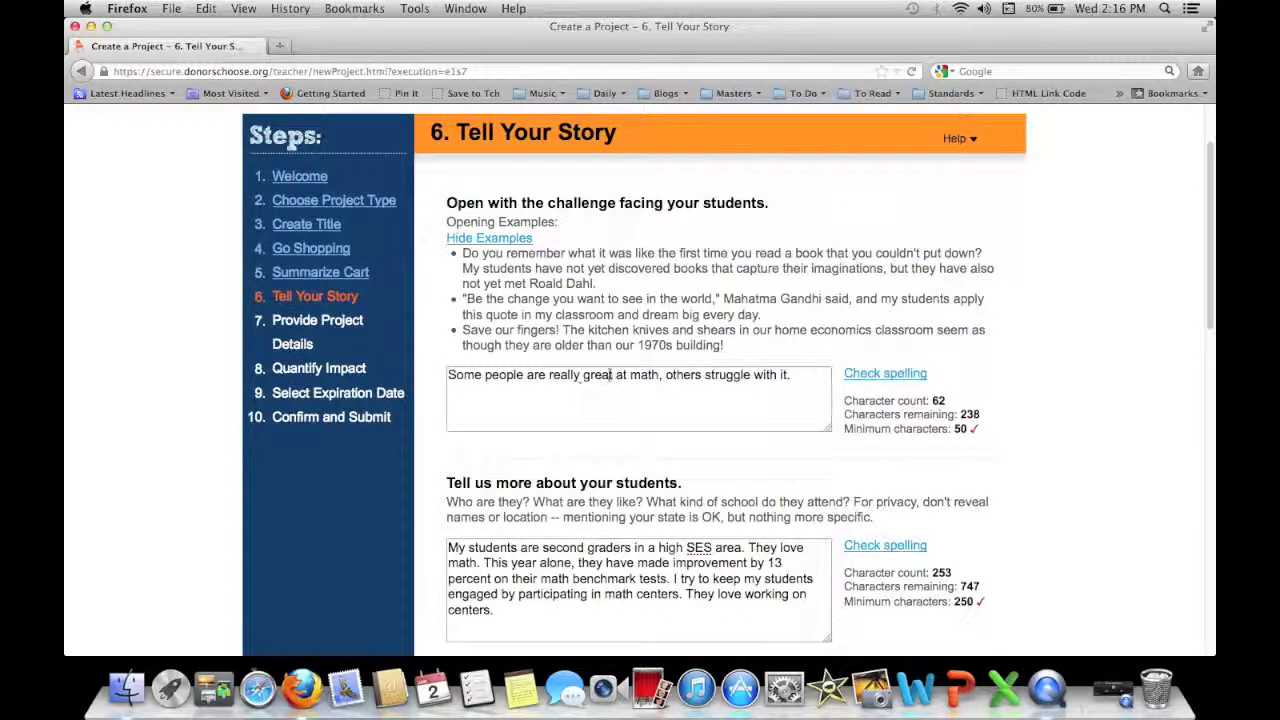
scroll(616, 374, "down", 5)
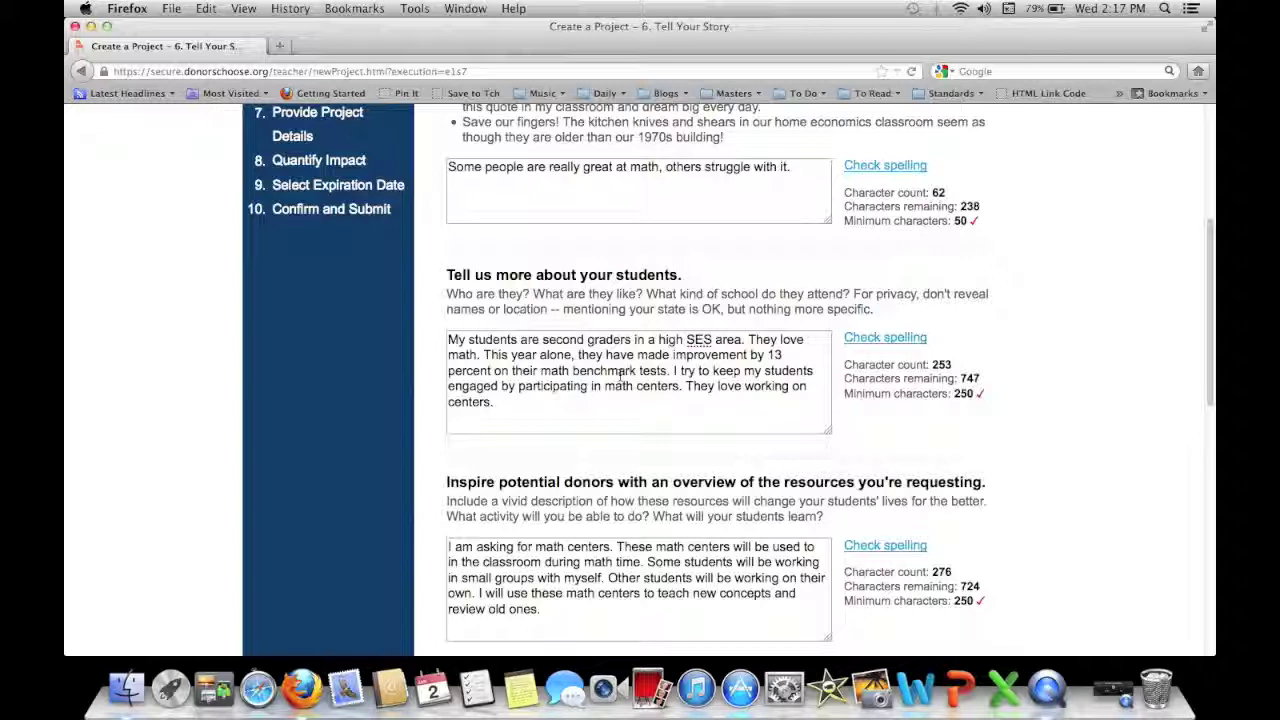
scroll(620, 374, "down", 3)
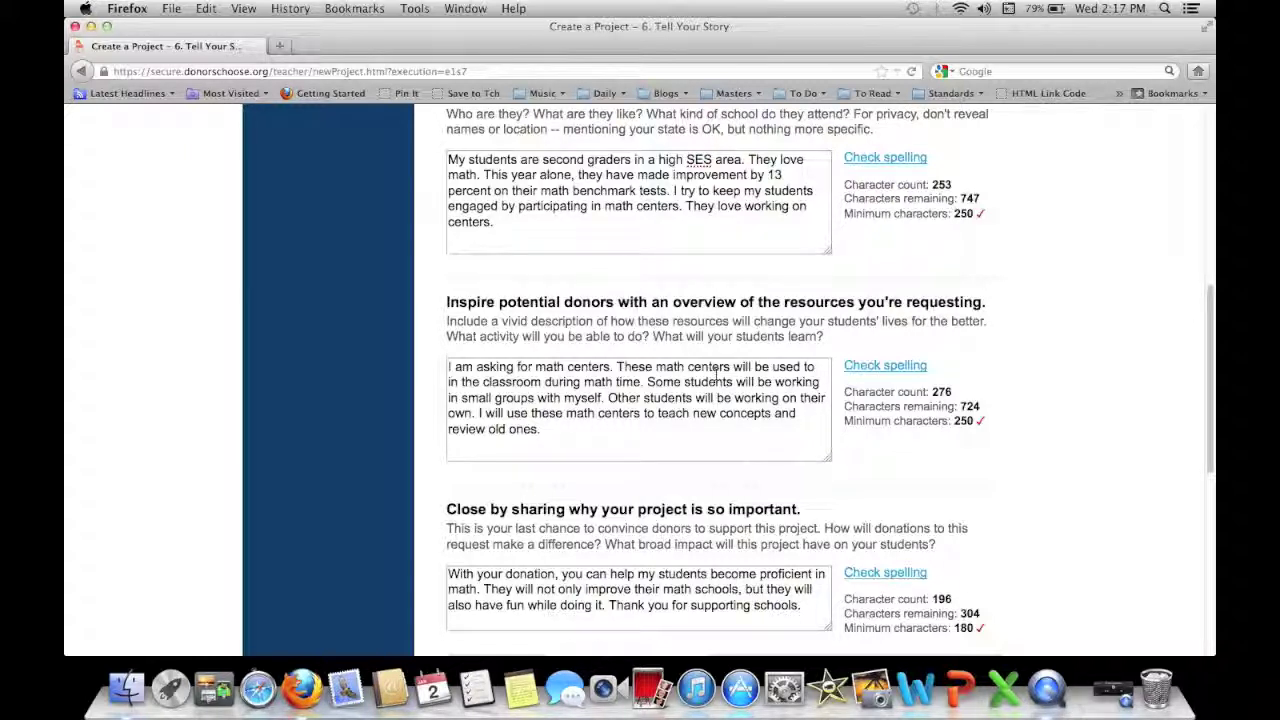
scroll(717, 372, "down", 3)
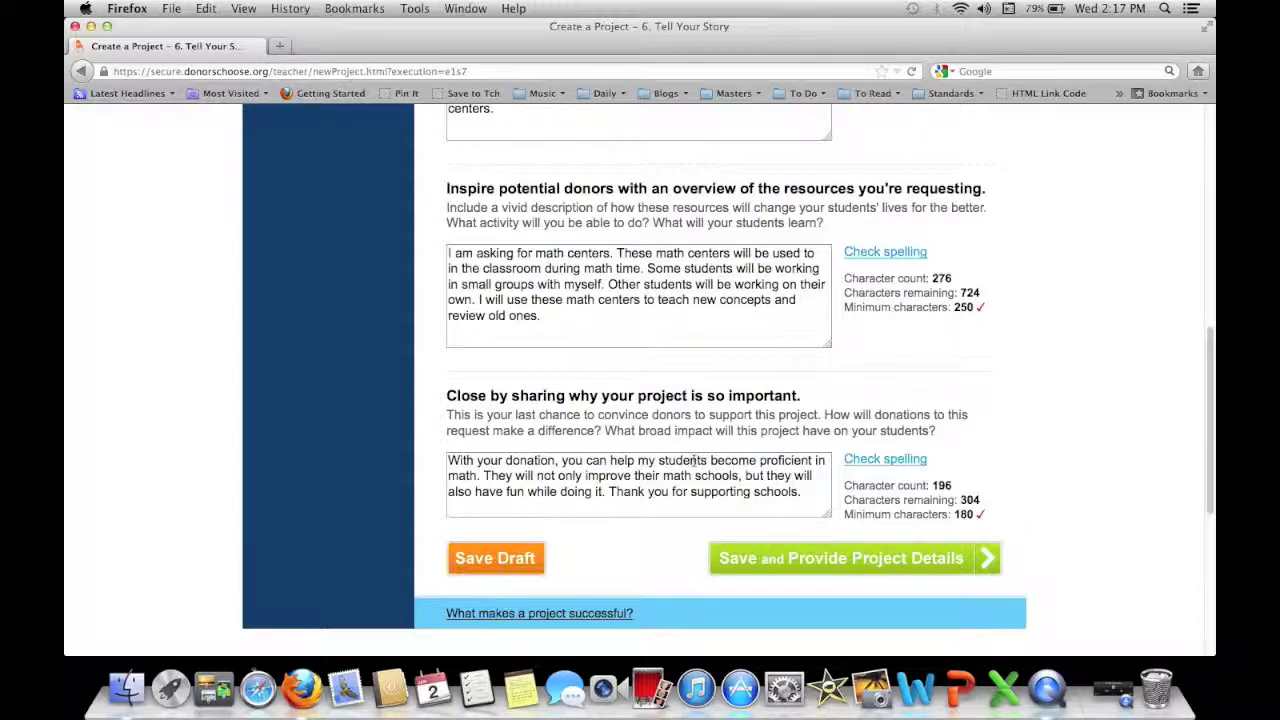
Correct the closing paragraph to read "math skills" and "supporting our schools", then save the story and complete the spelling check.
left_click_drag(740, 479, 705, 478)
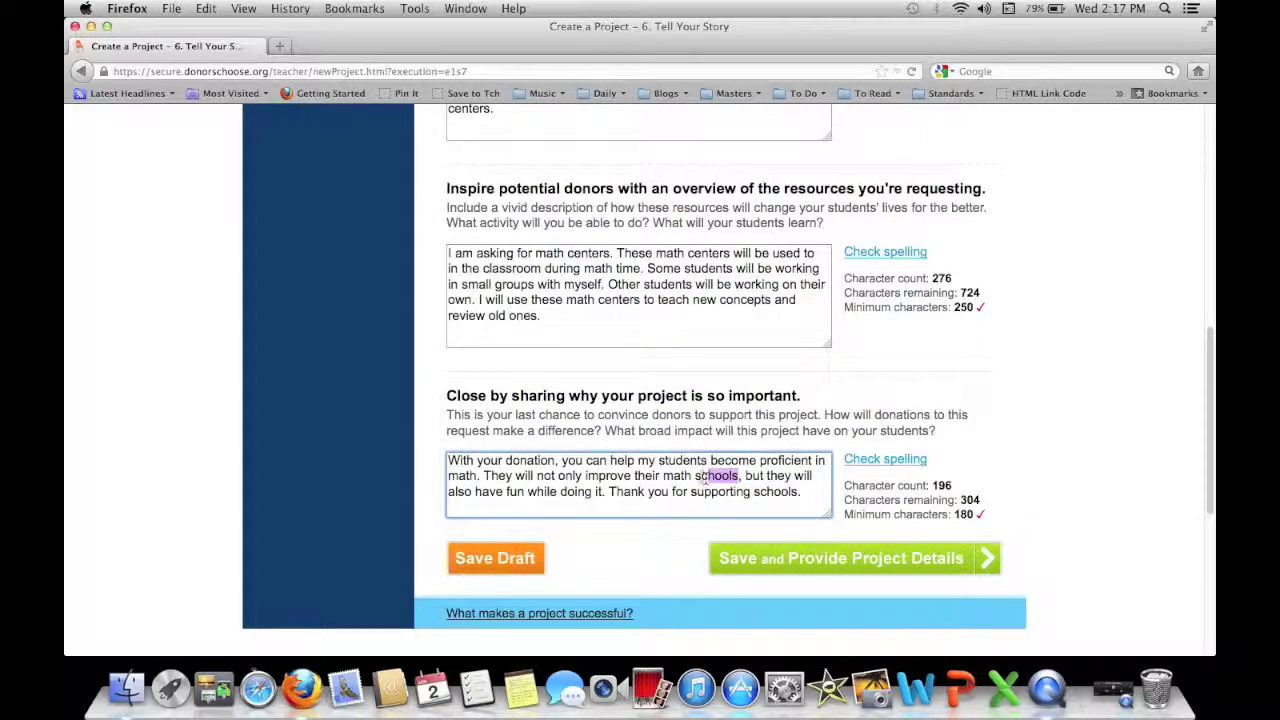
type("kills")
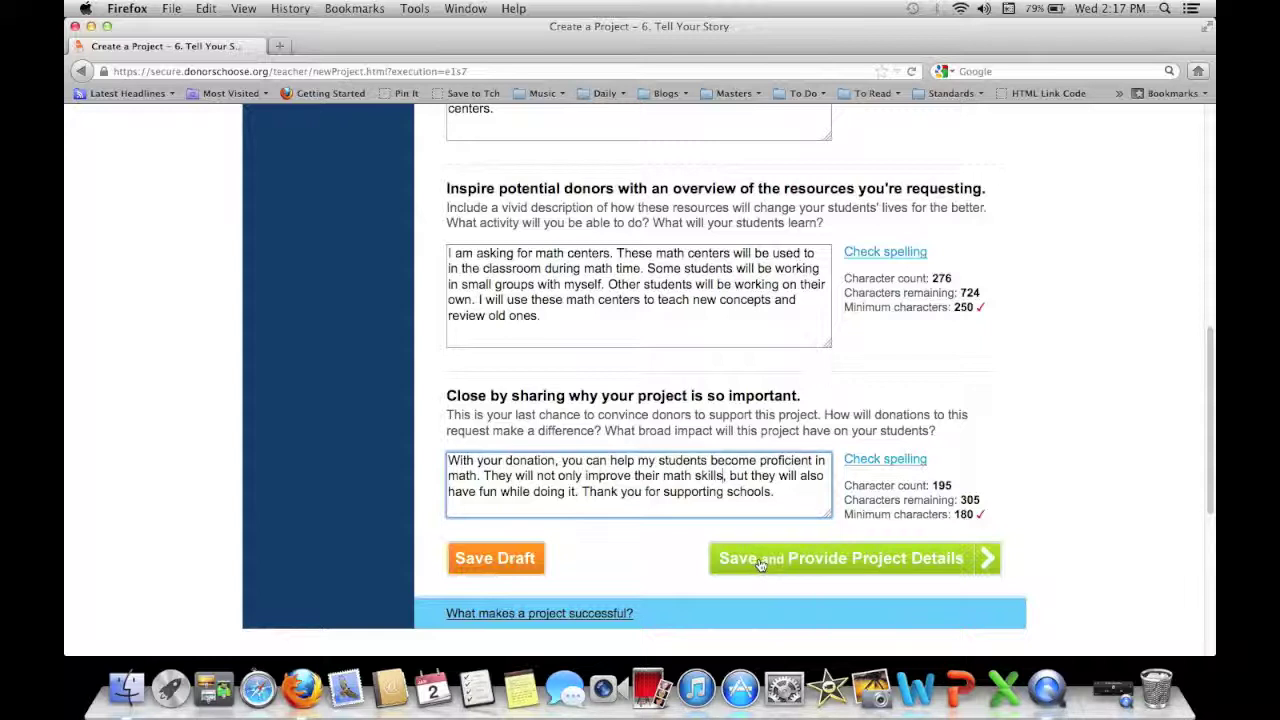
left_click(727, 490)
type("our")
left_click(797, 565)
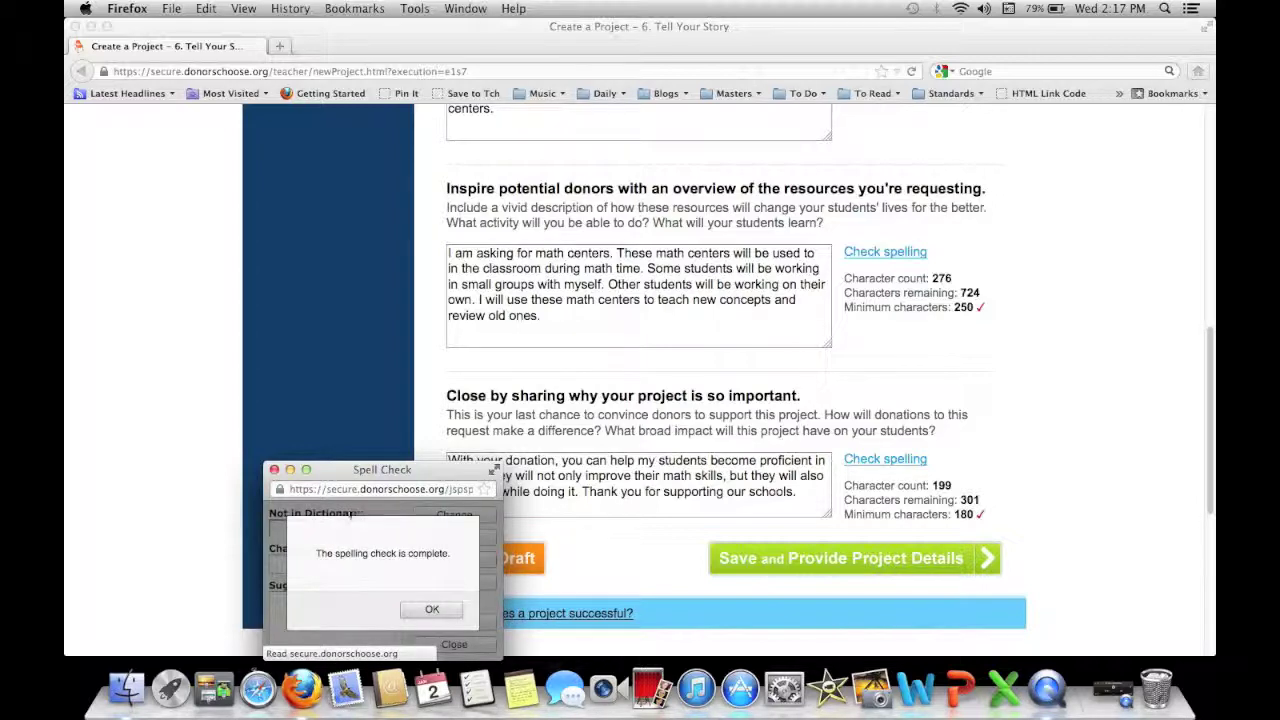
left_click(430, 612)
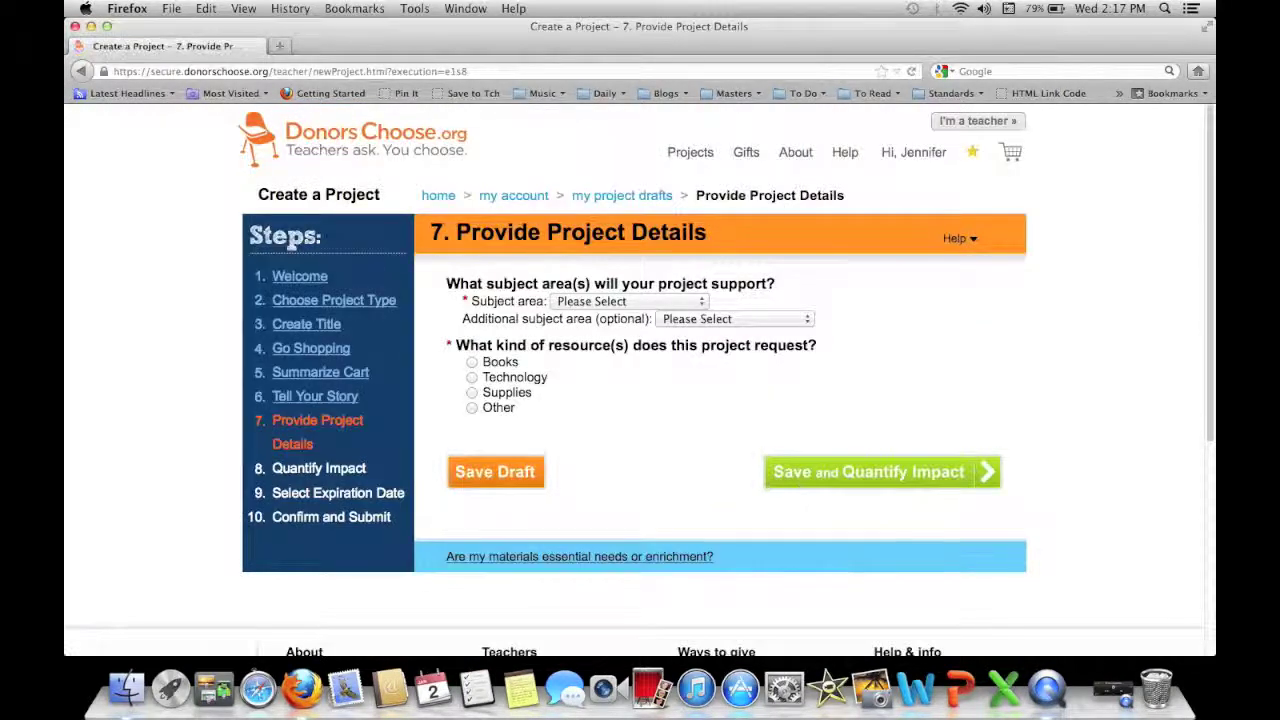
Set the project's subject area to Mathematics and its resource type to Other, then save the project details.
left_click(610, 302)
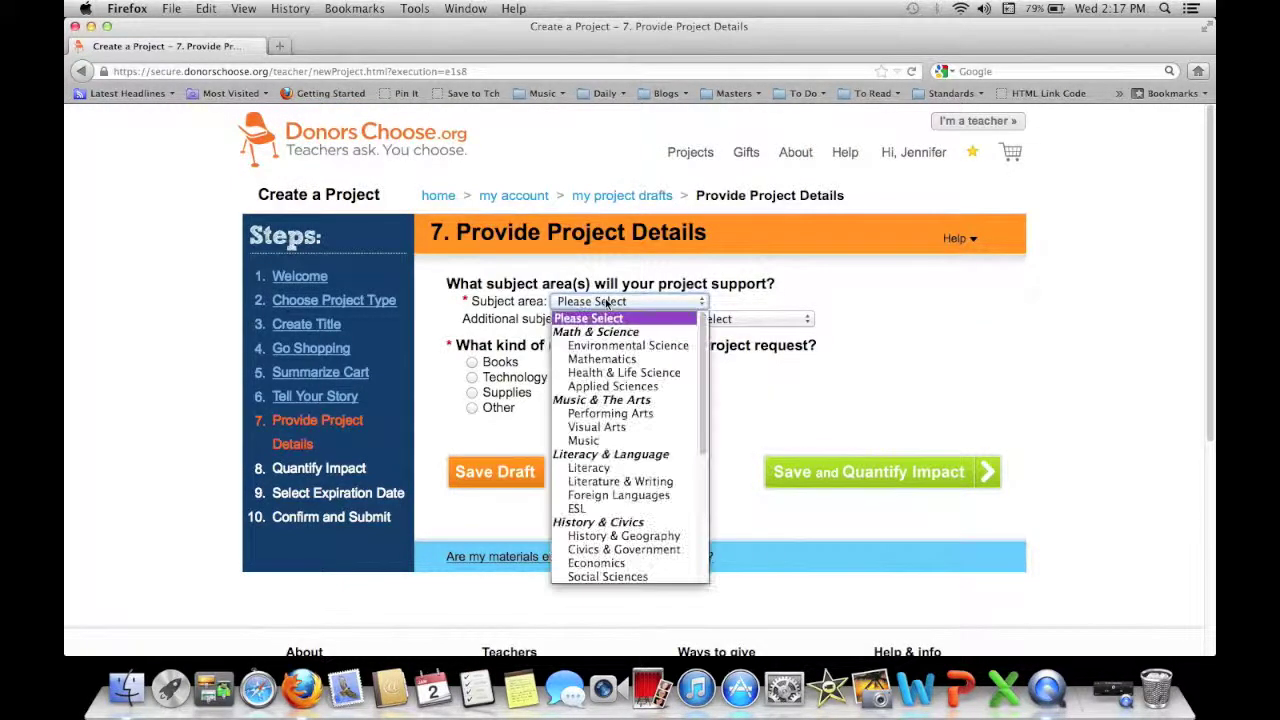
left_click(602, 358)
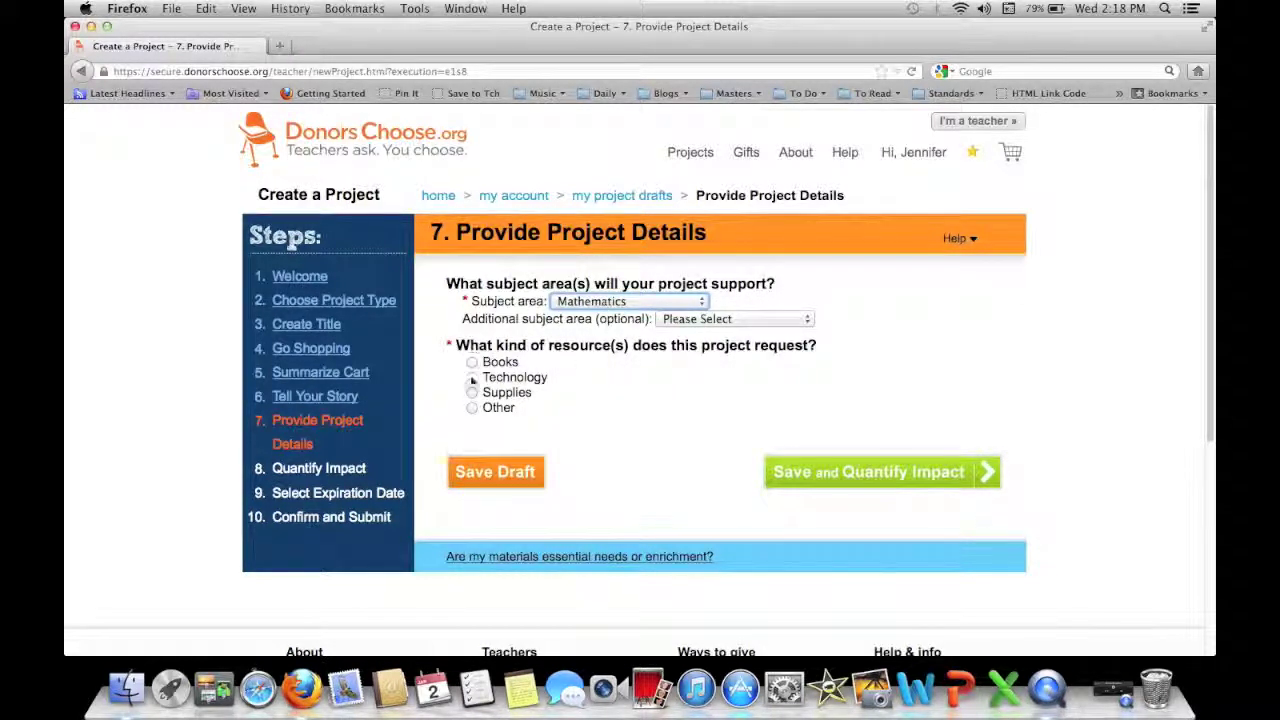
left_click(473, 408)
left_click(800, 467)
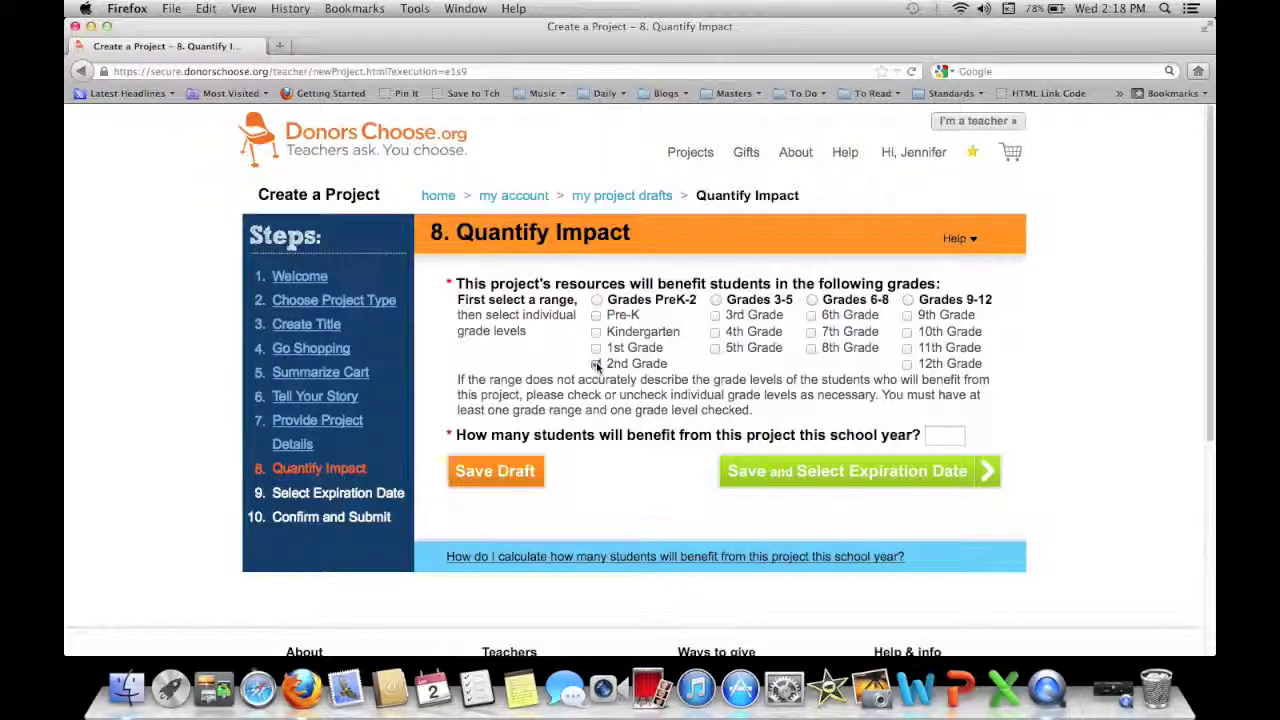
Select the Grades PreK-2 range with only 2nd Grade checked, enter 25 benefiting students, and save the impact details.
left_click(597, 301)
left_click(596, 315)
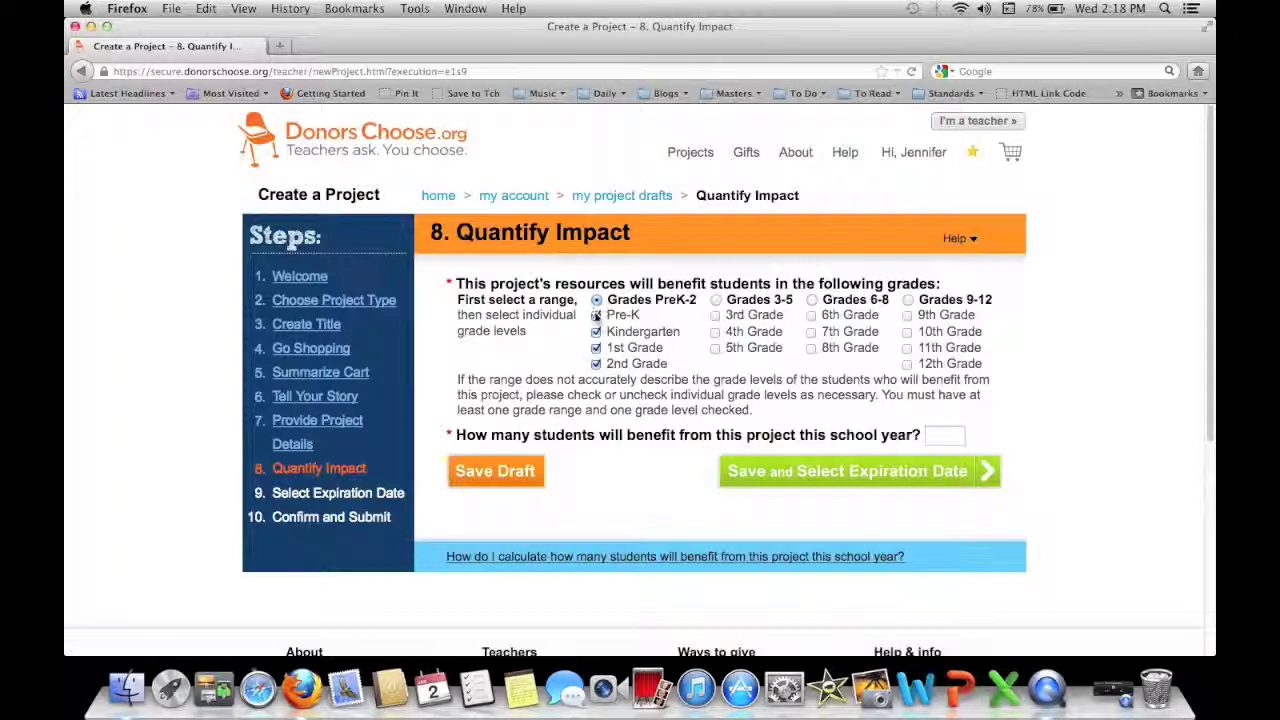
left_click(596, 331)
left_click(596, 347)
left_click(931, 438)
type("25")
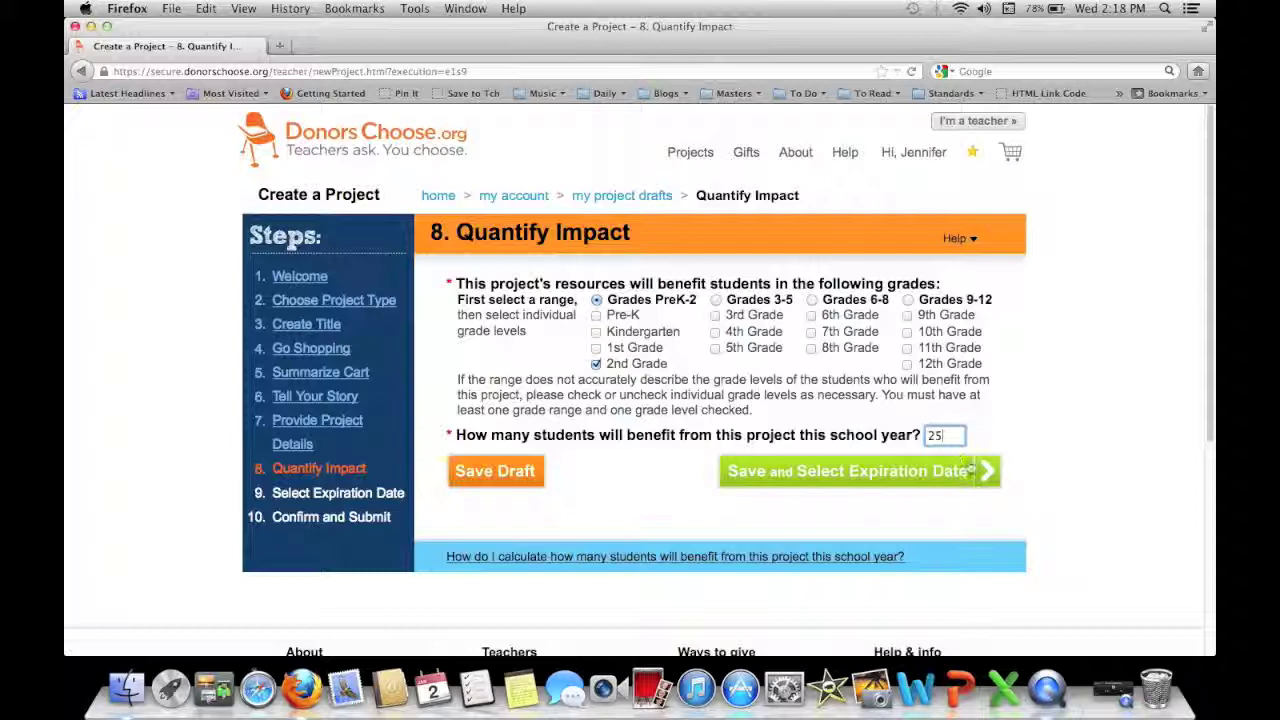
left_click(966, 474)
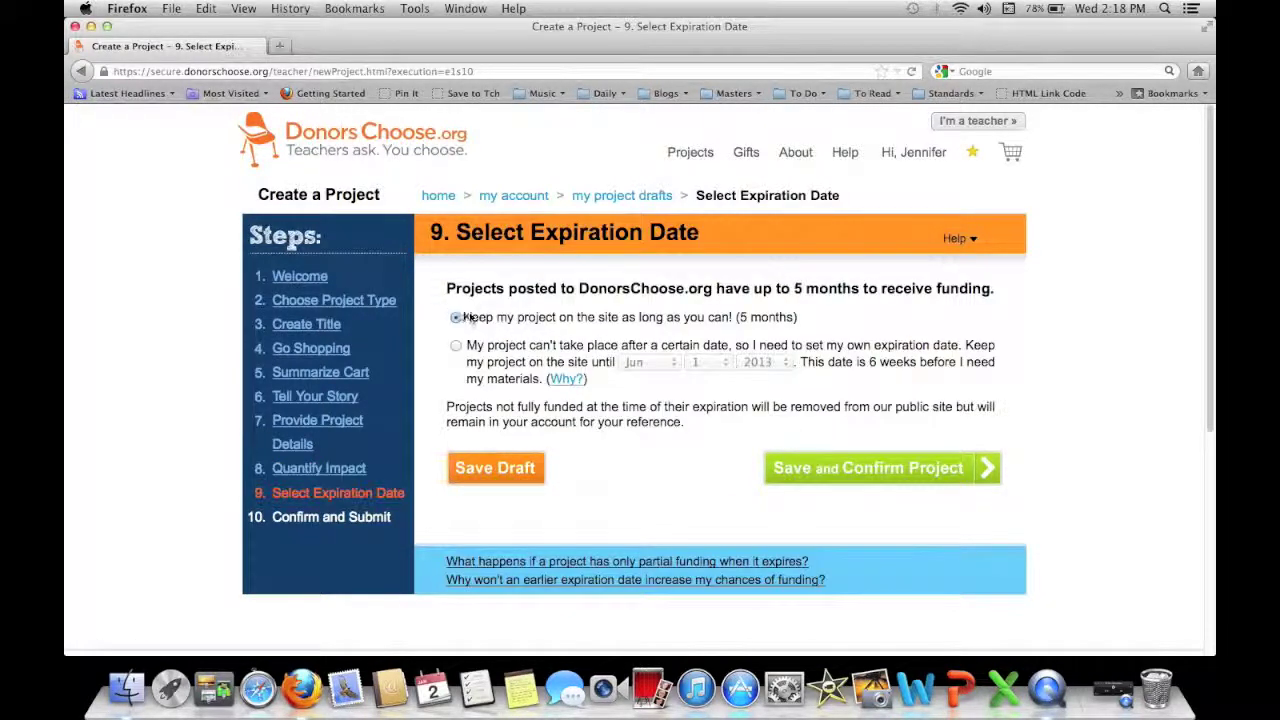
Consider the custom expiration option, keep the project on the site for the full 5 months, and save to reach confirmation.
left_click_drag(466, 344, 528, 349)
left_click(528, 349)
left_click(457, 317)
left_click(848, 470)
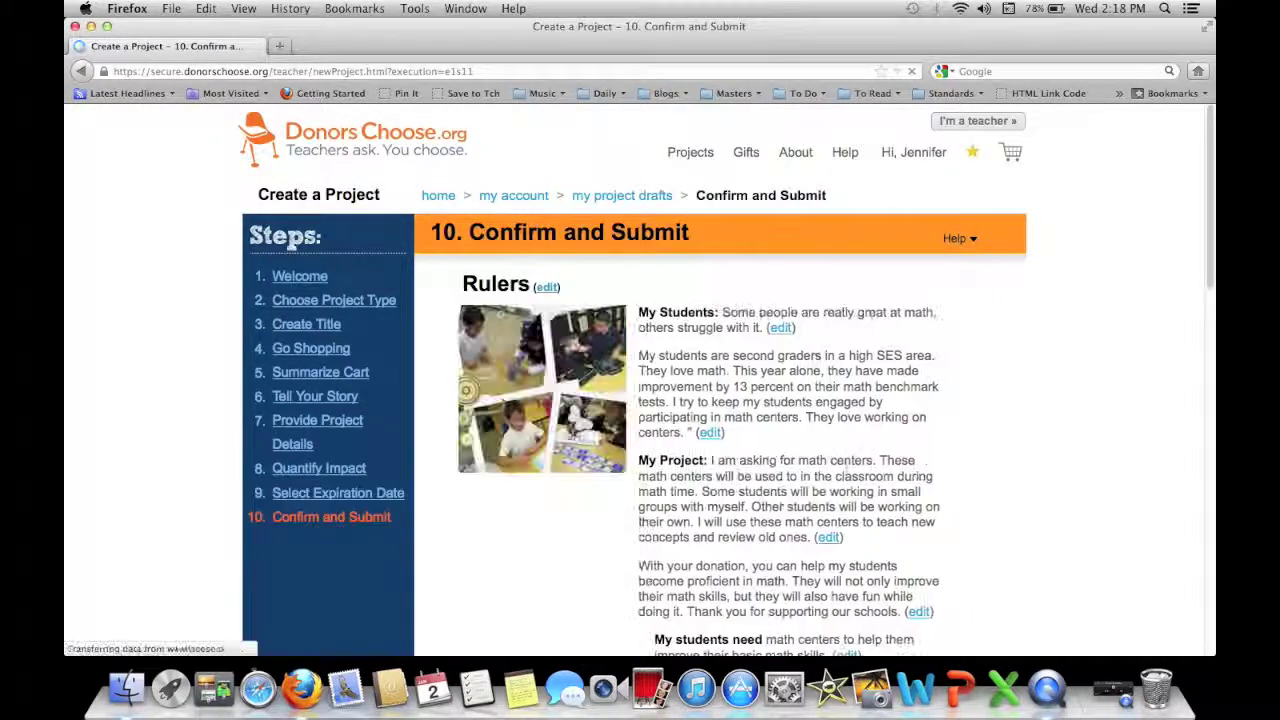
Review the project's confirmation page, including the story text, materials, cost breakdown and classification details, through to the submission option.
scroll(466, 275, "down", 2)
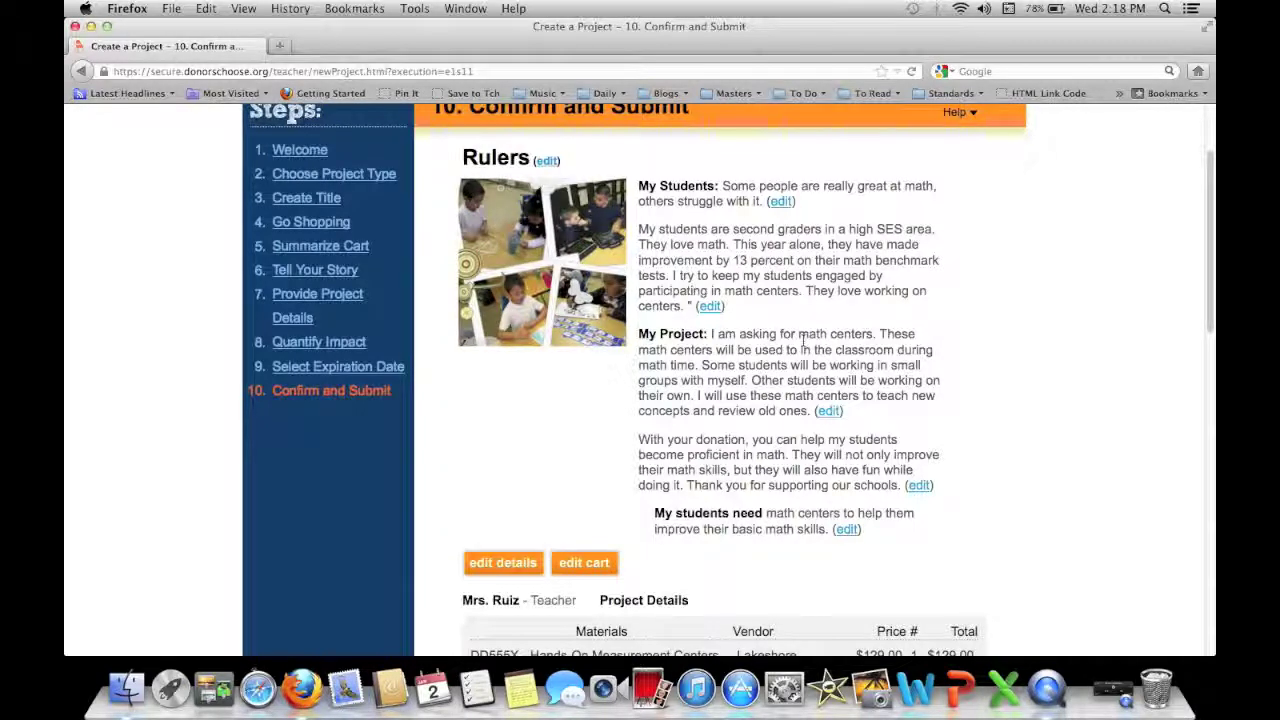
scroll(800, 247, "down", 3)
scroll(803, 247, "down", 6)
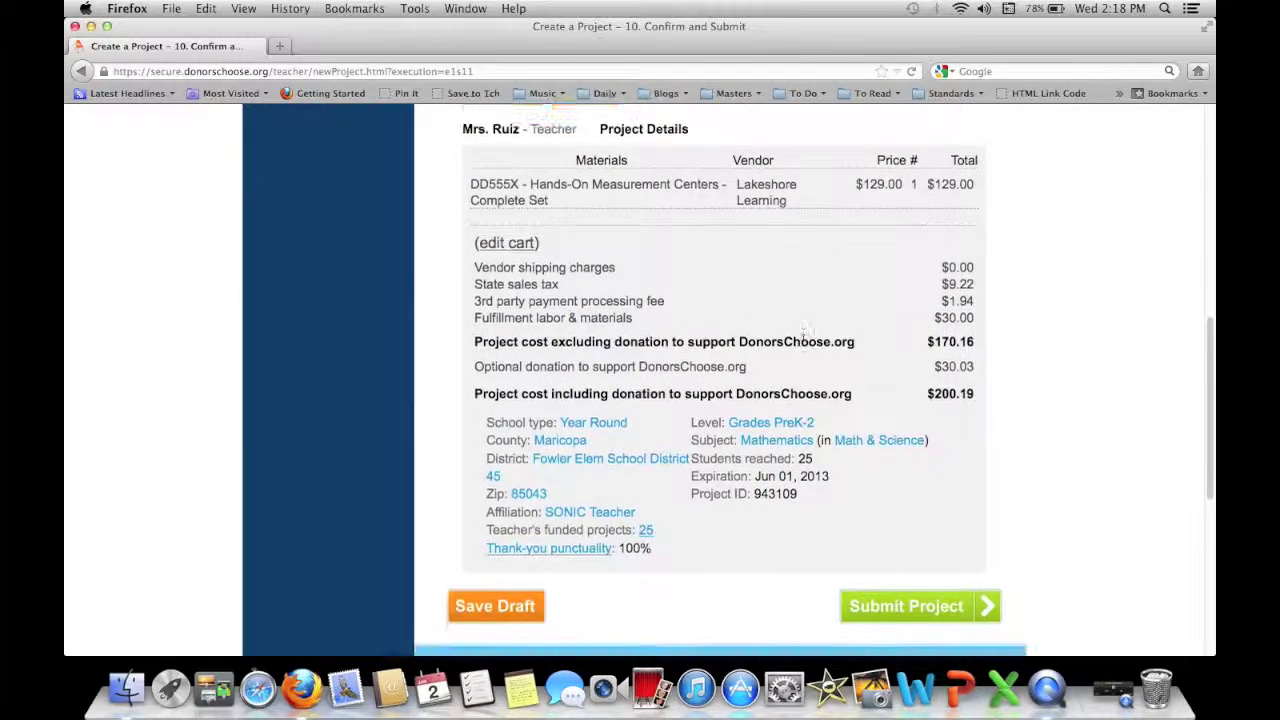
left_click(910, 607)
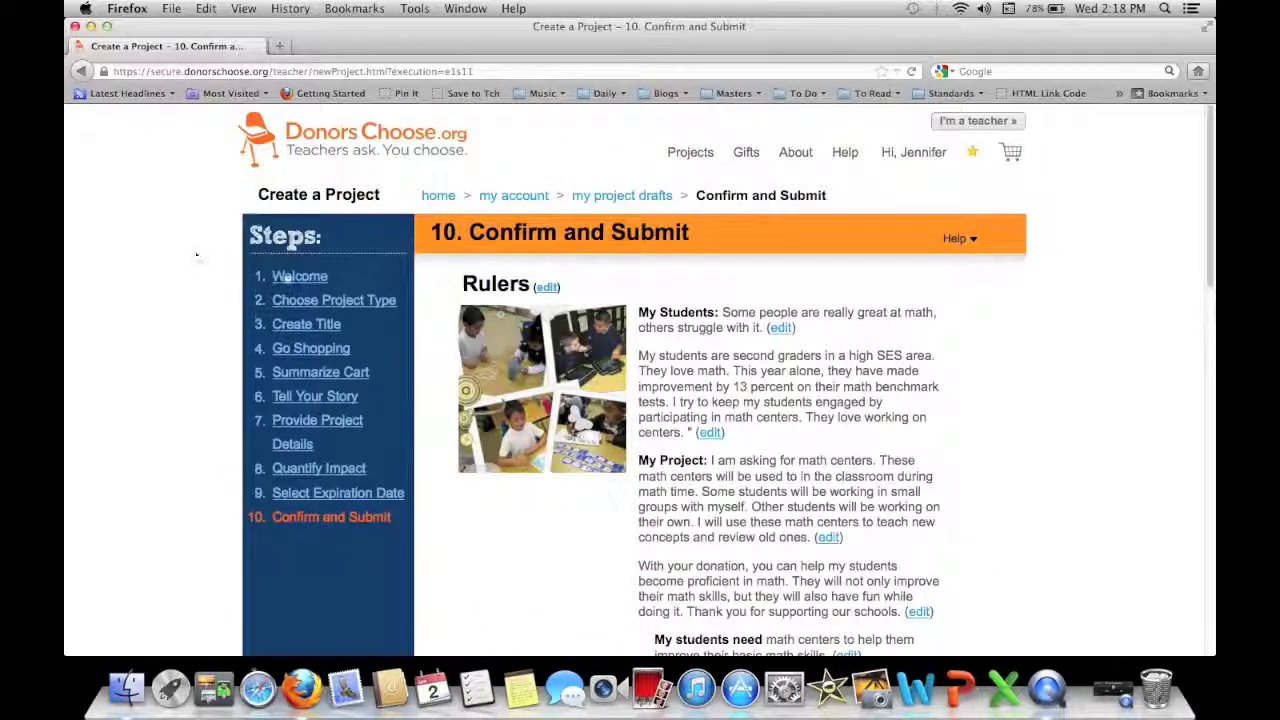
Return to the Create Title step and try to replace the project title with "Math Centers".
left_click(289, 327)
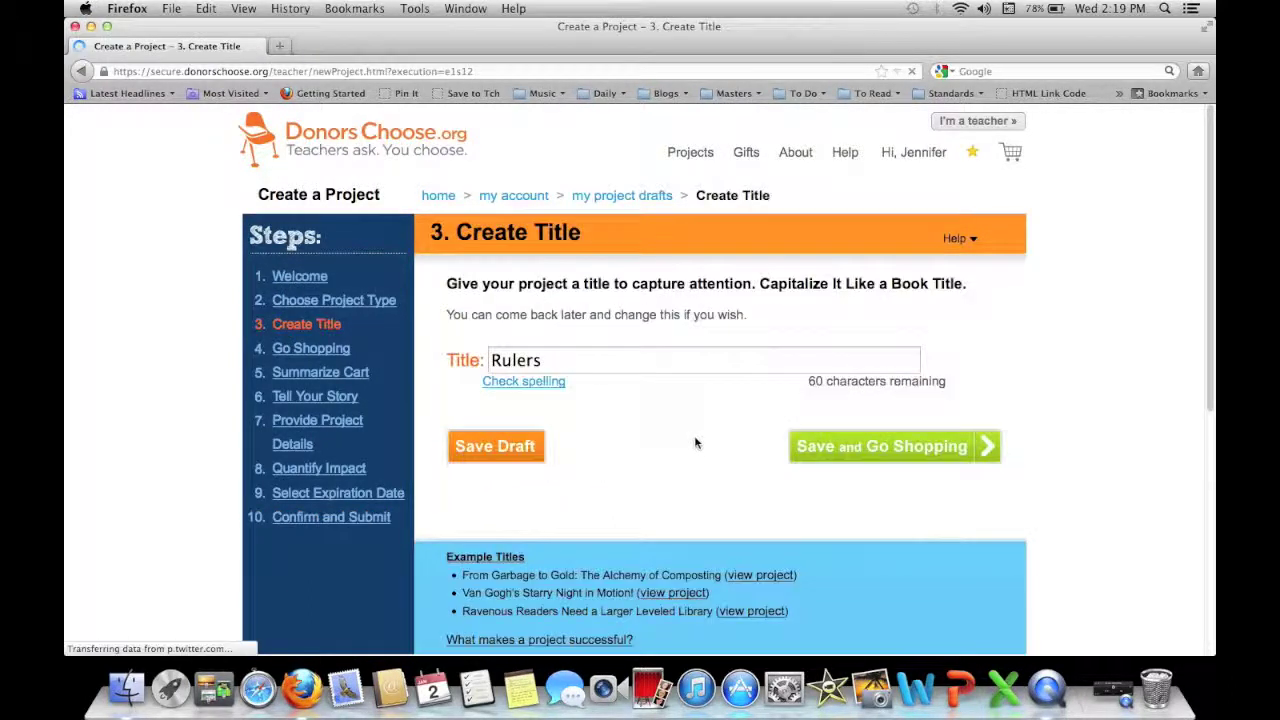
left_click(541, 361)
double_click(541, 361)
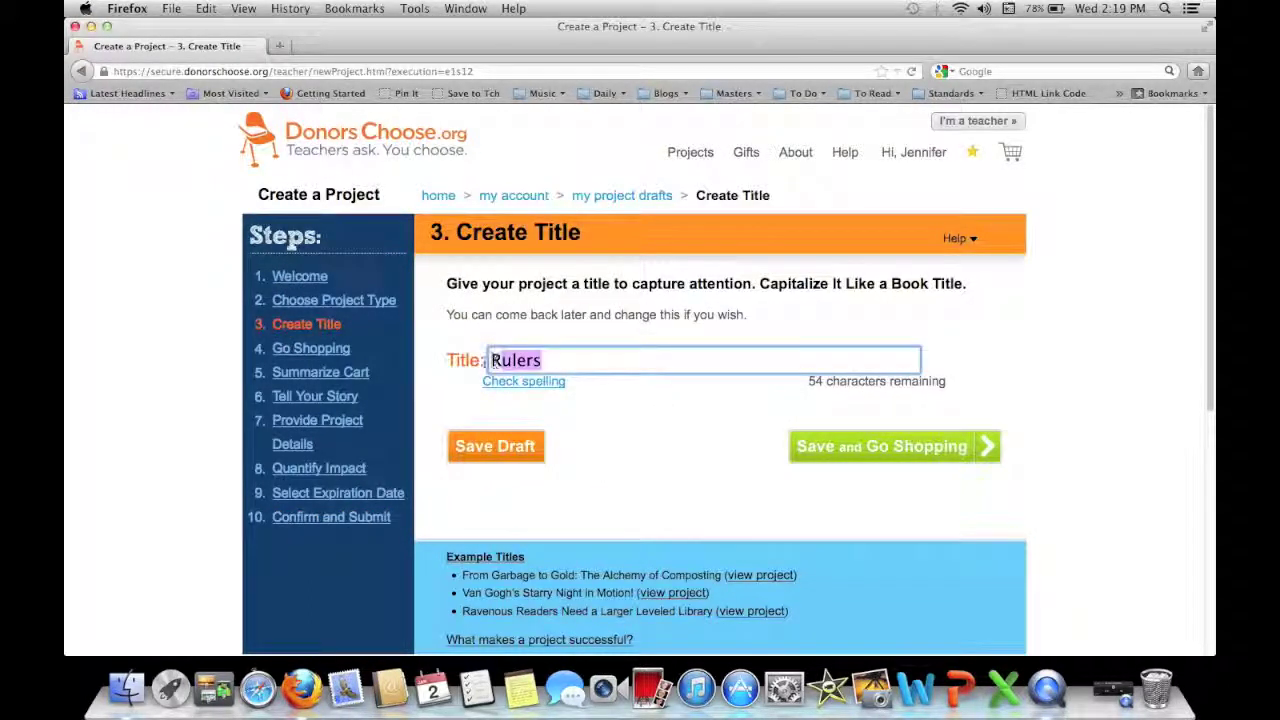
type("Math Centers")
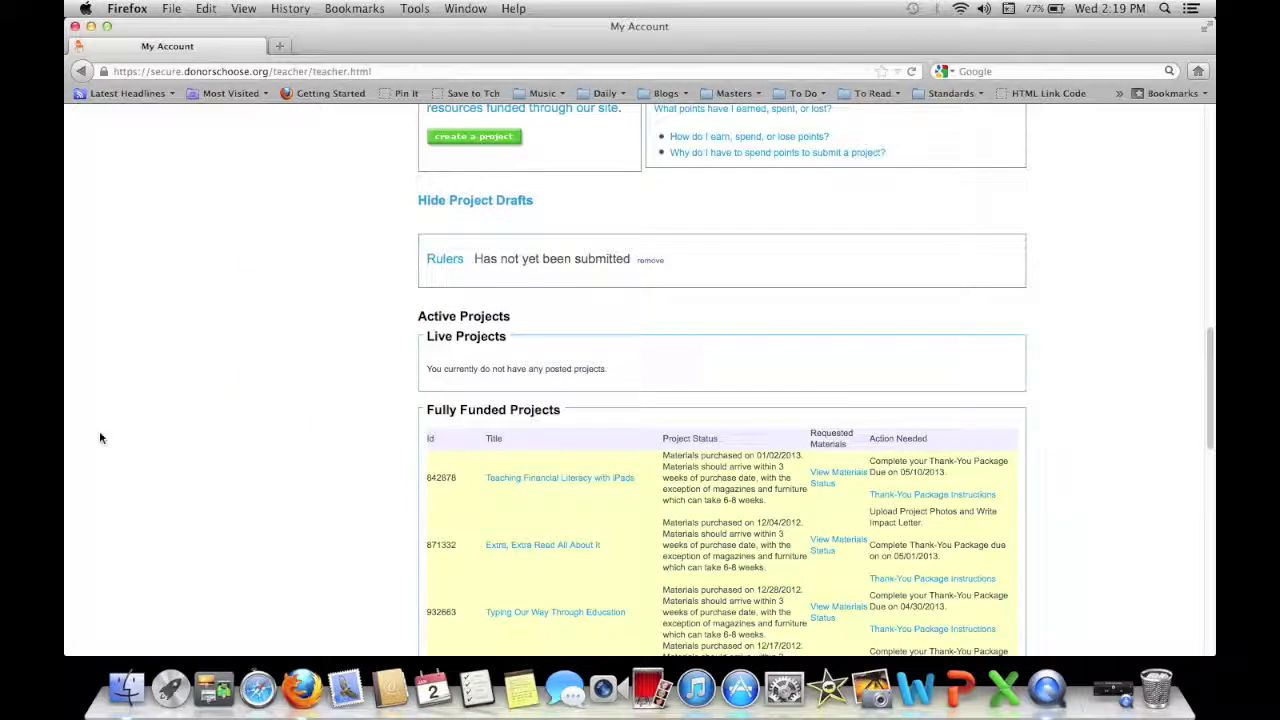
Remove the unsubmitted Rulers draft from the account and confirm archiving it.
left_click(650, 261)
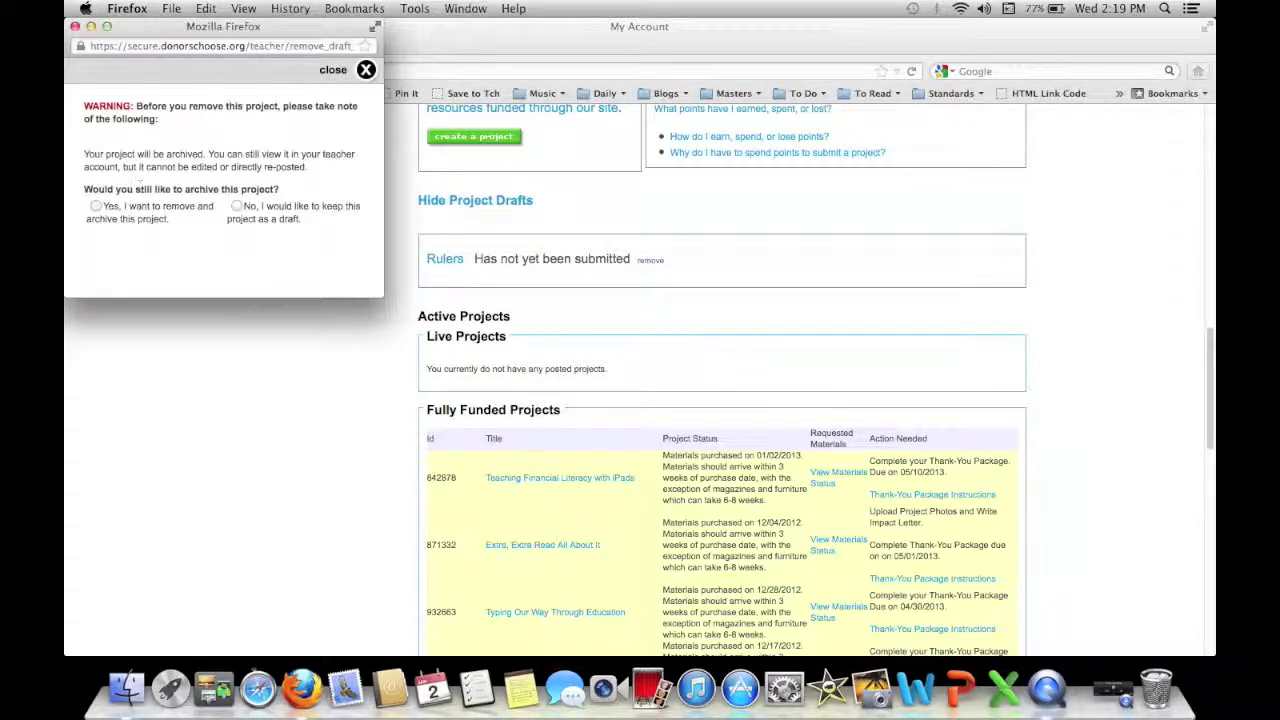
left_click(95, 206)
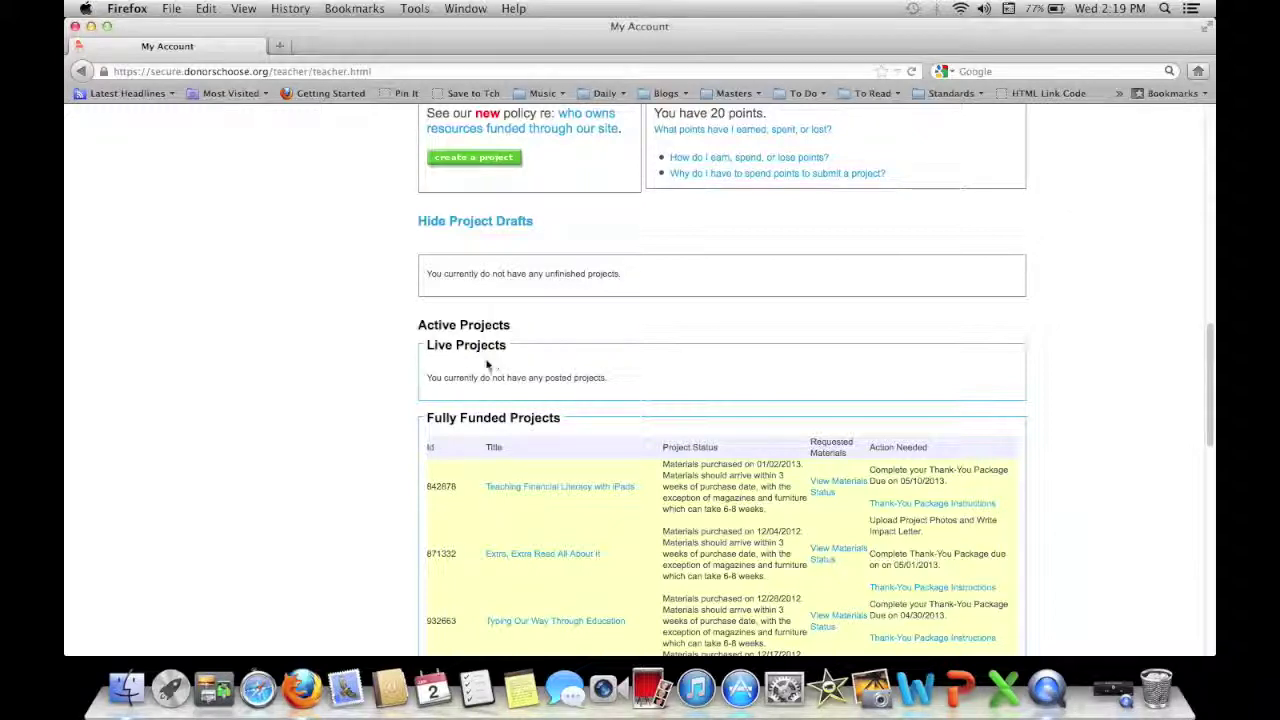
Open the funded project "Teaching Financial Literacy with iPads", examine its full description and cost breakdown, and return to the site's home page.
scroll(496, 365, "down", 3)
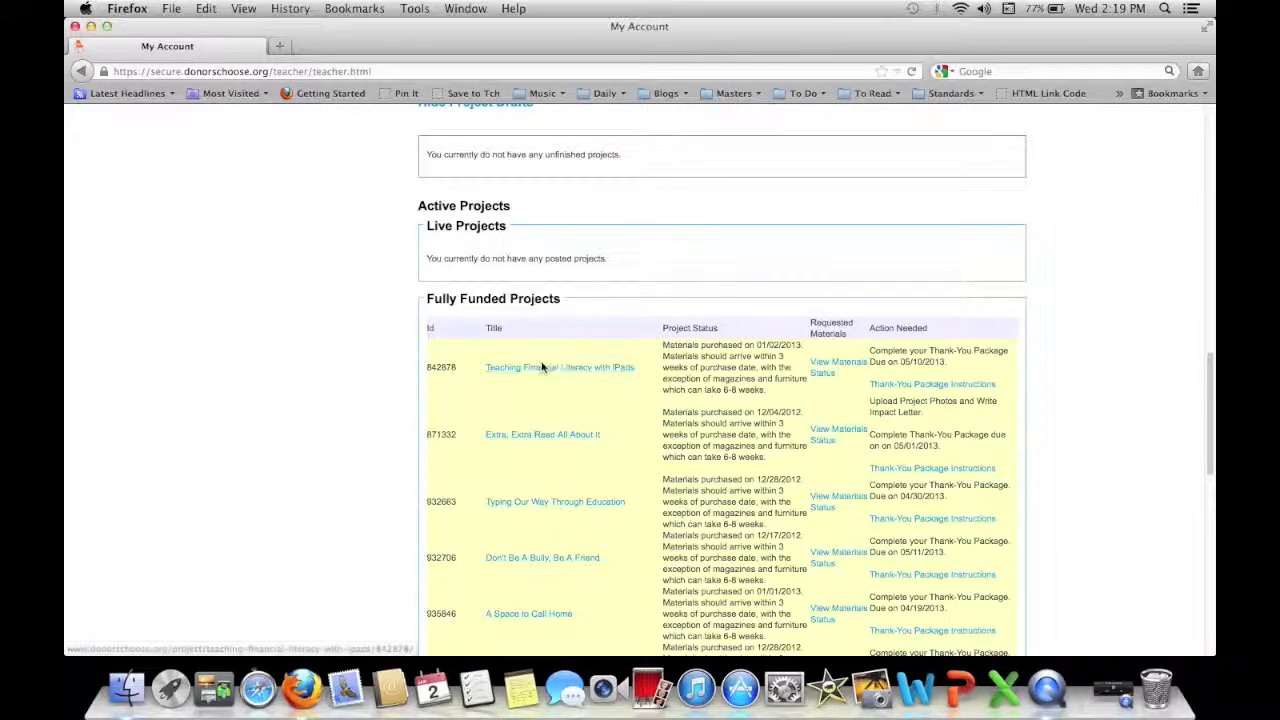
left_click(540, 369)
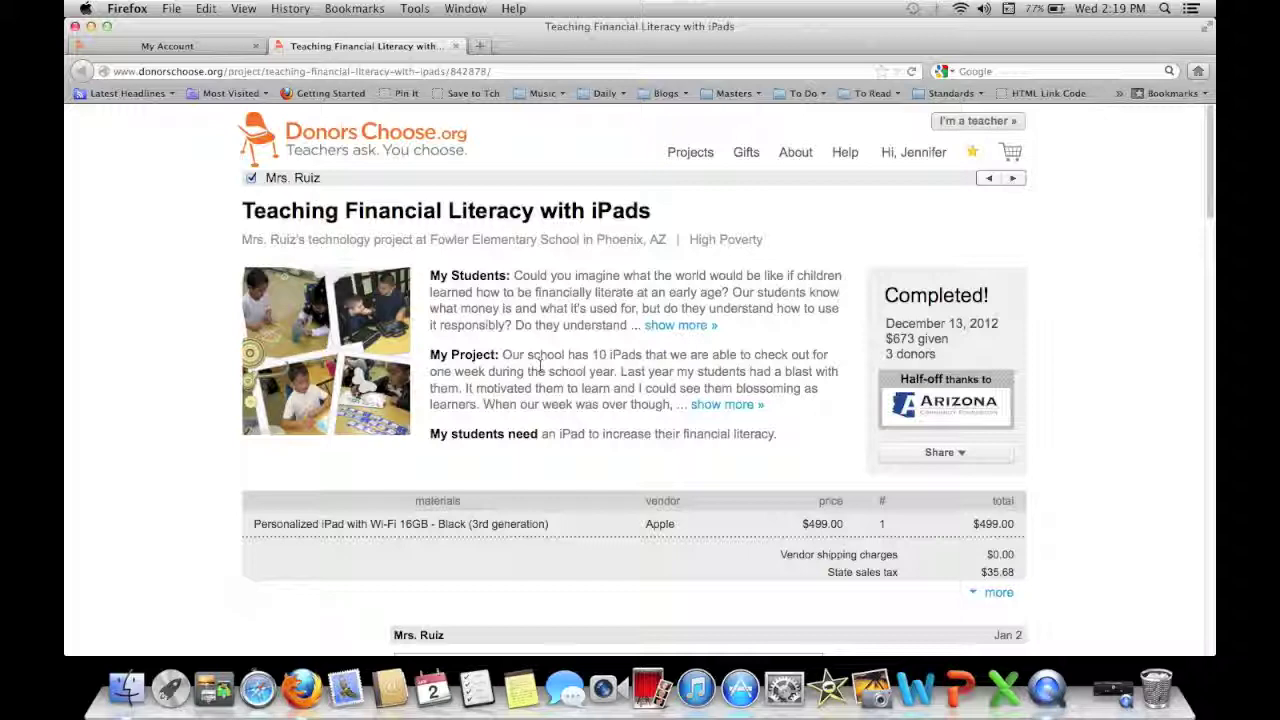
left_click(698, 408)
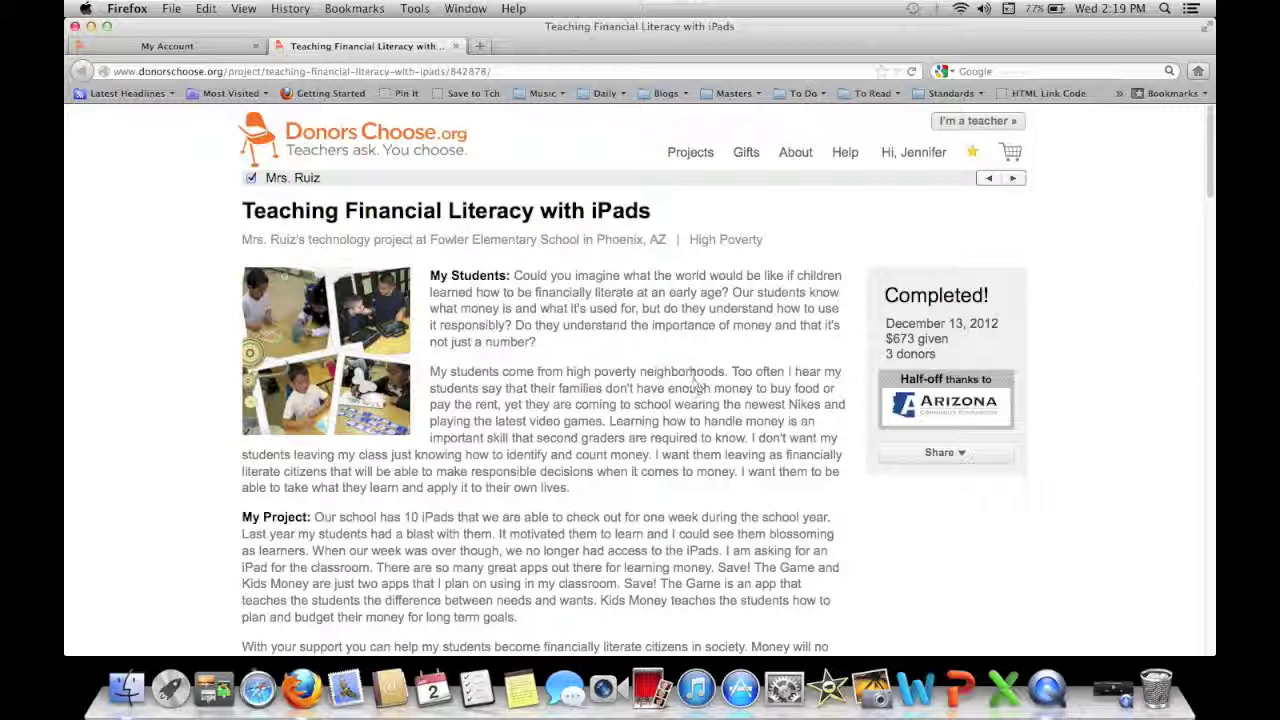
scroll(692, 353, "down", 3)
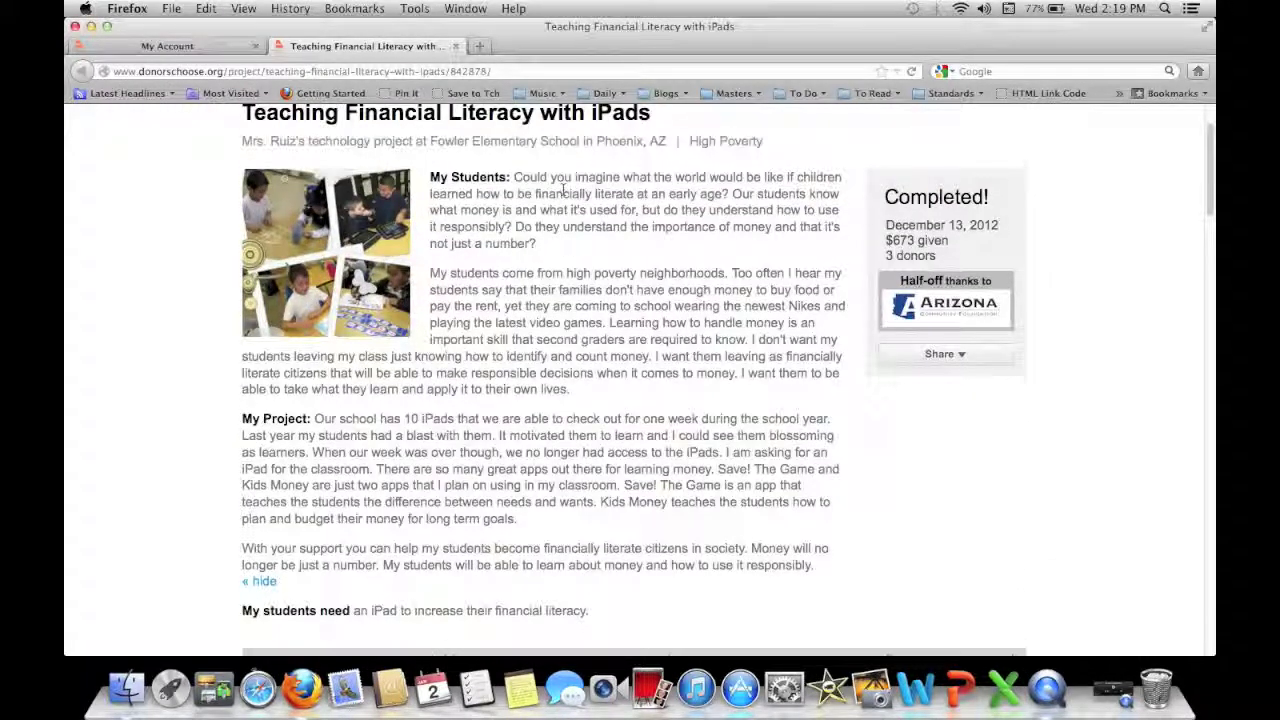
scroll(586, 251, "down", 10)
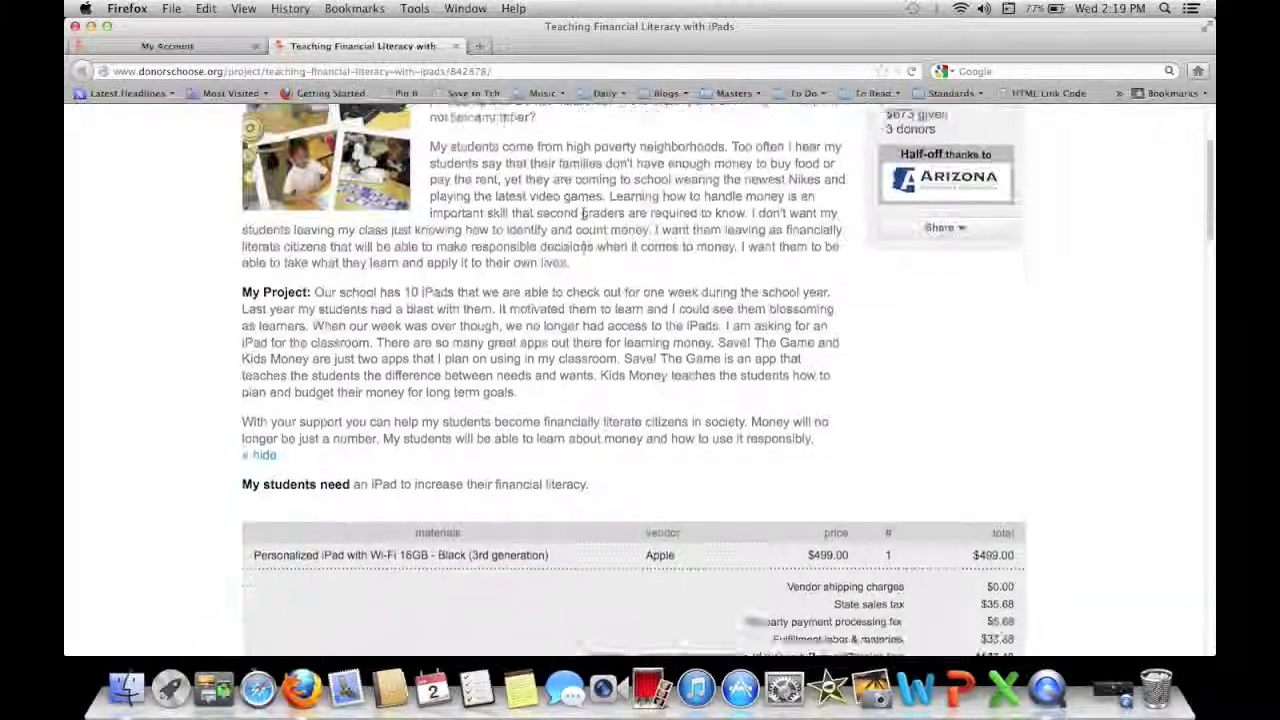
scroll(585, 252, "down", 6)
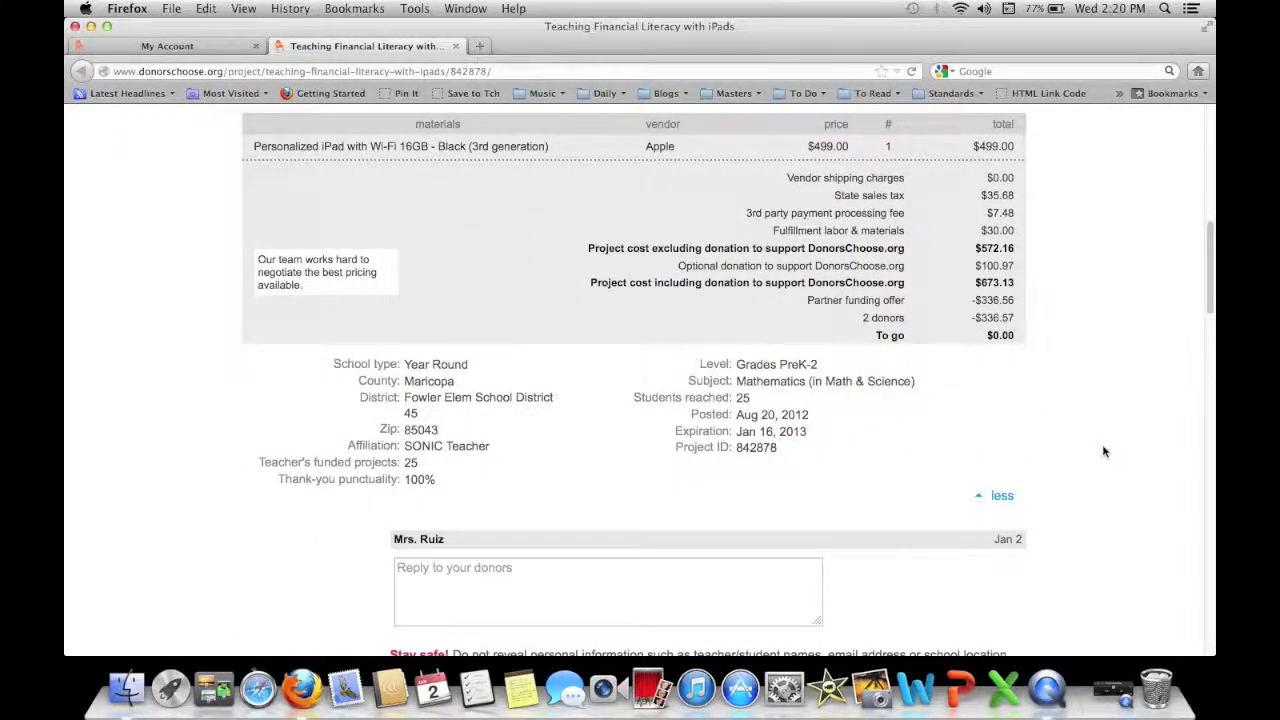
scroll(1104, 452, "up", 20)
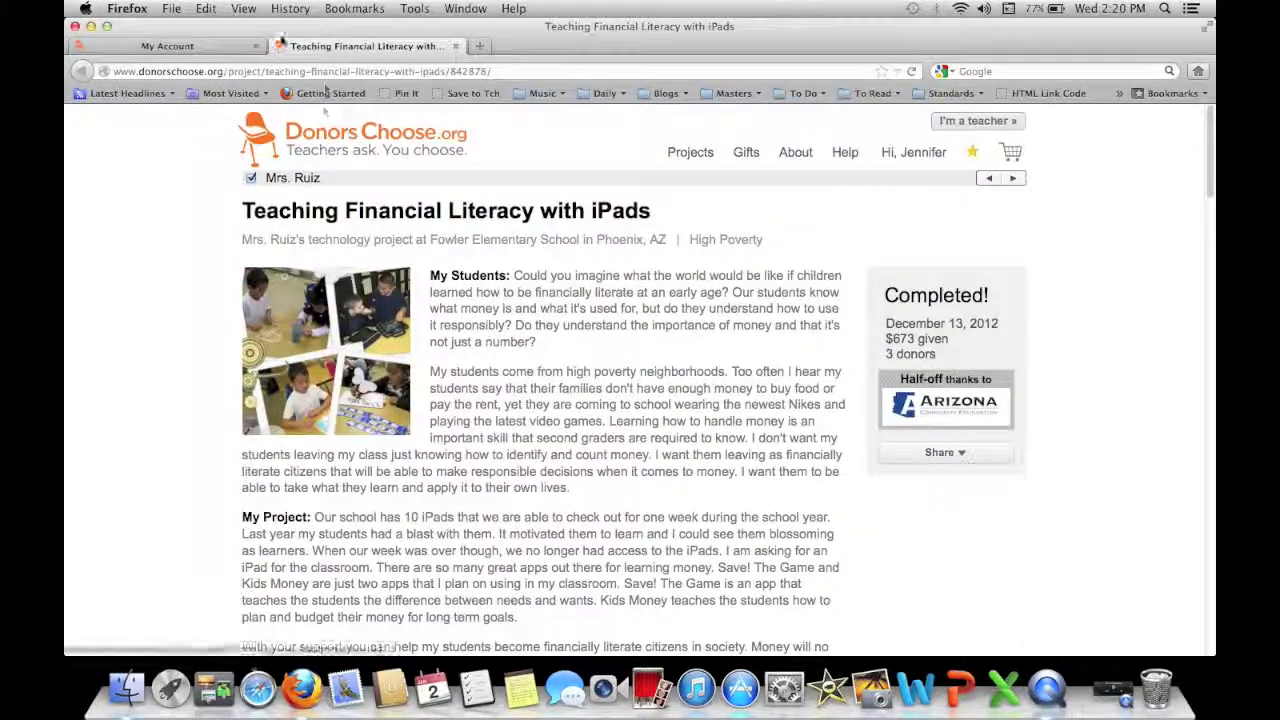
left_click(327, 136)
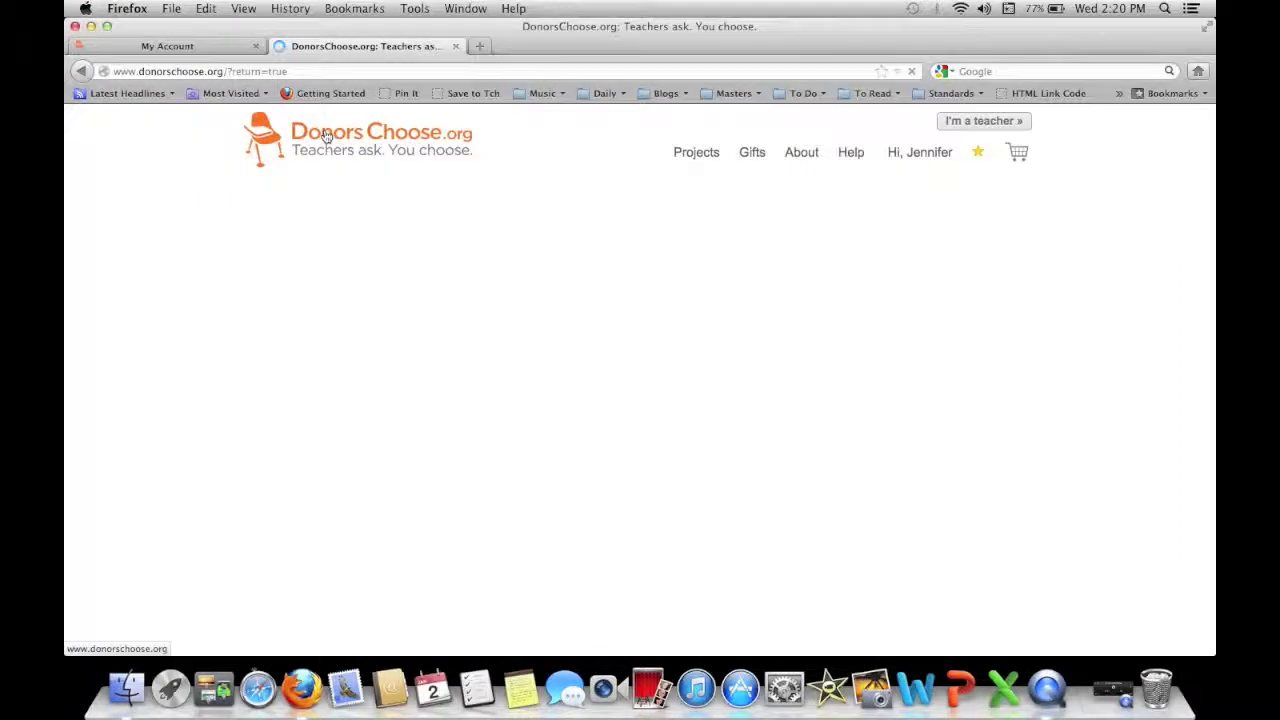